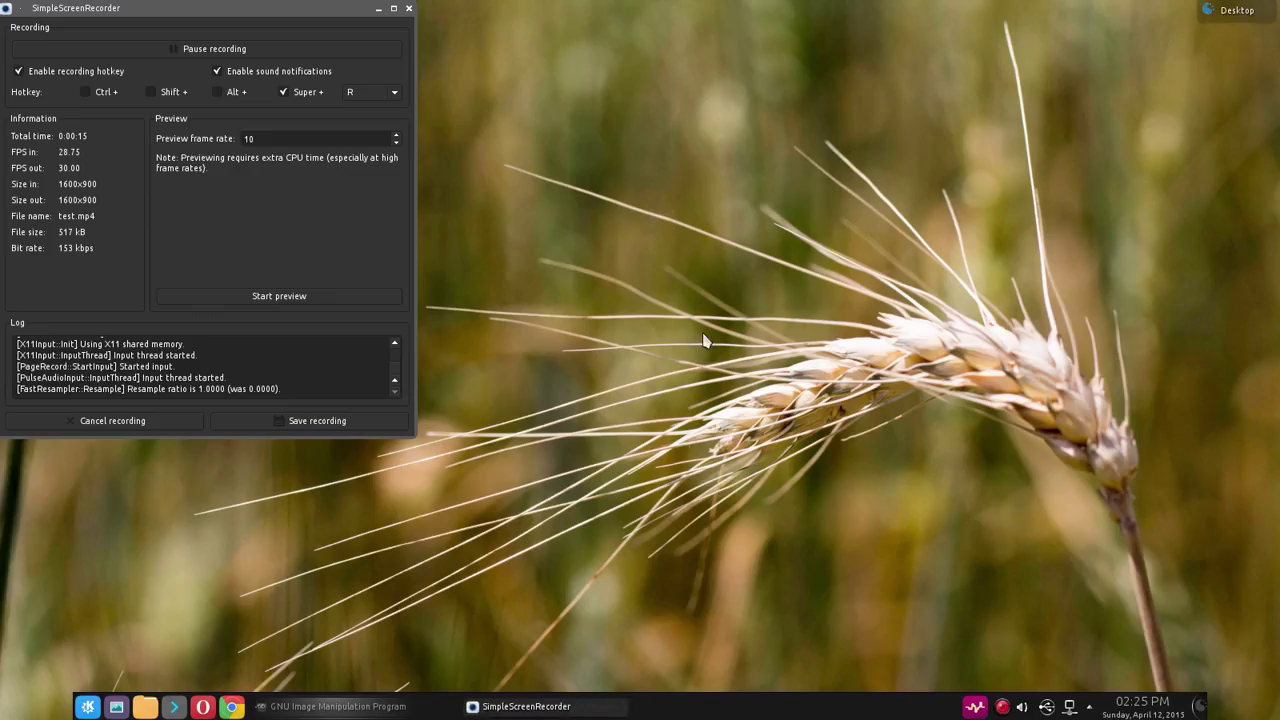
Close the Gwenview window showing wire thumb.jpg
left_click(1272, 7)
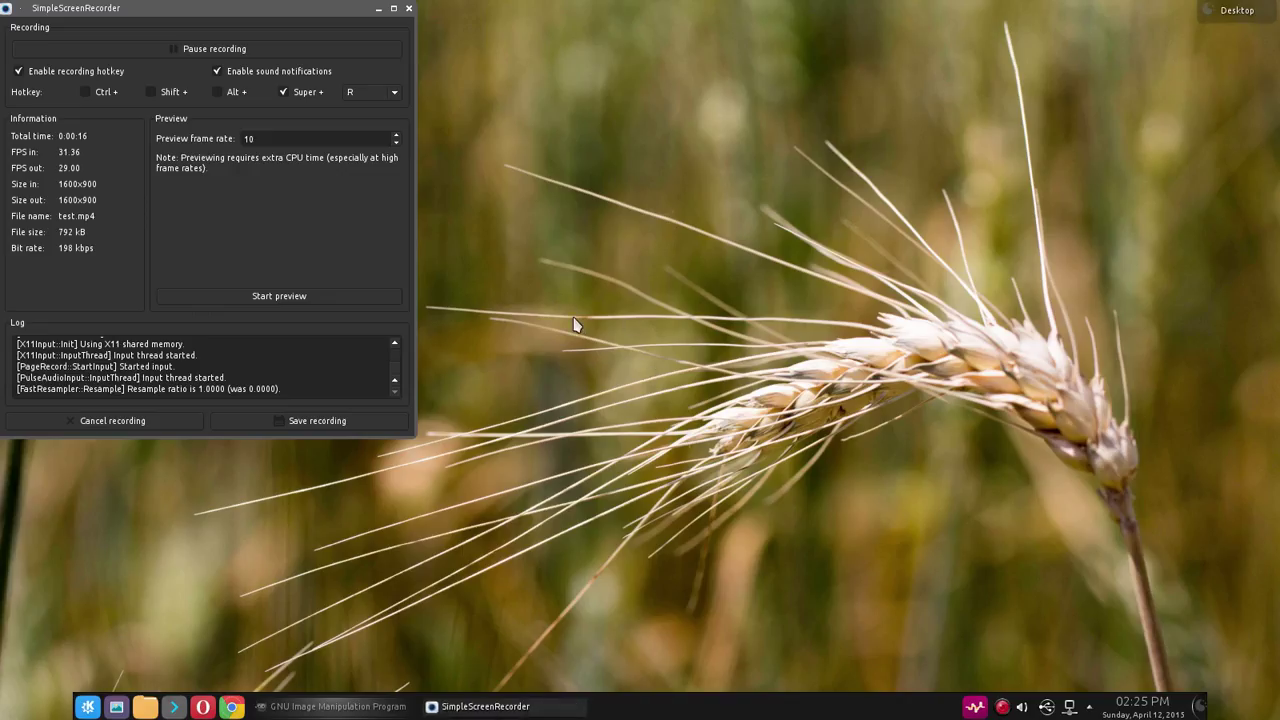
Launch GIMP Image Editor from the desktop's Graphics menu
right_click(575, 324)
mouse_move(615, 345)
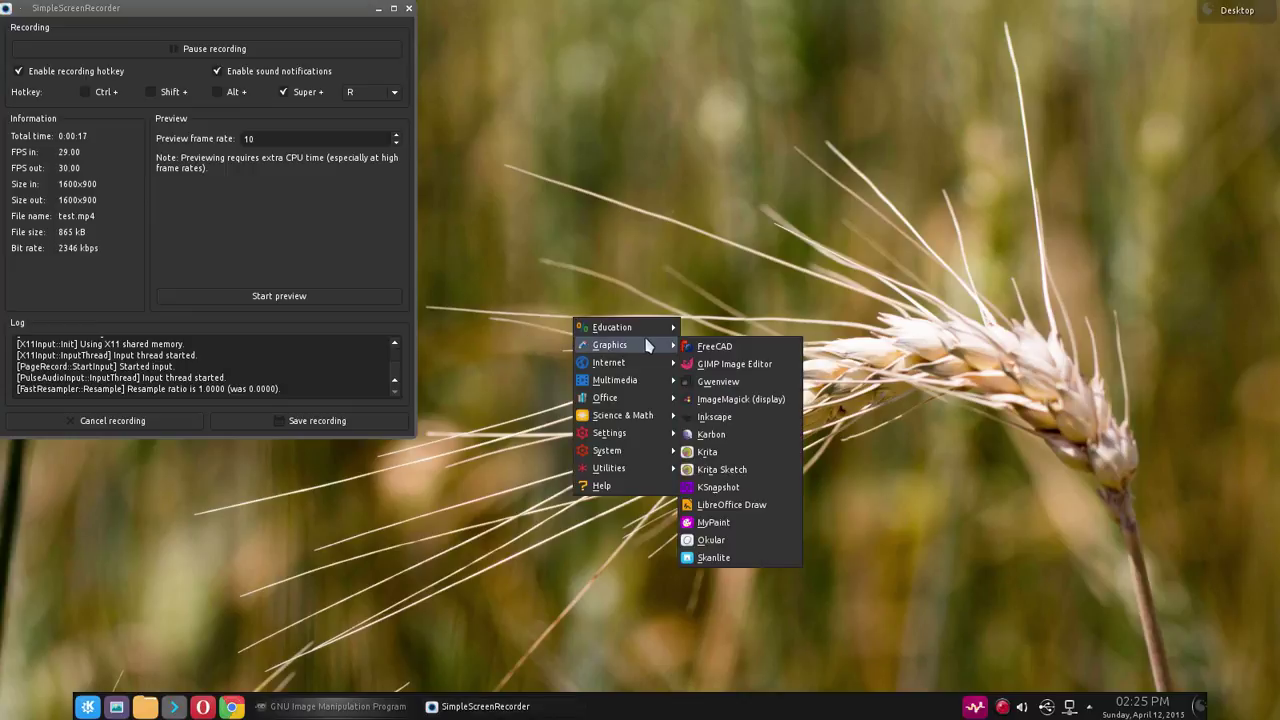
left_click(733, 363)
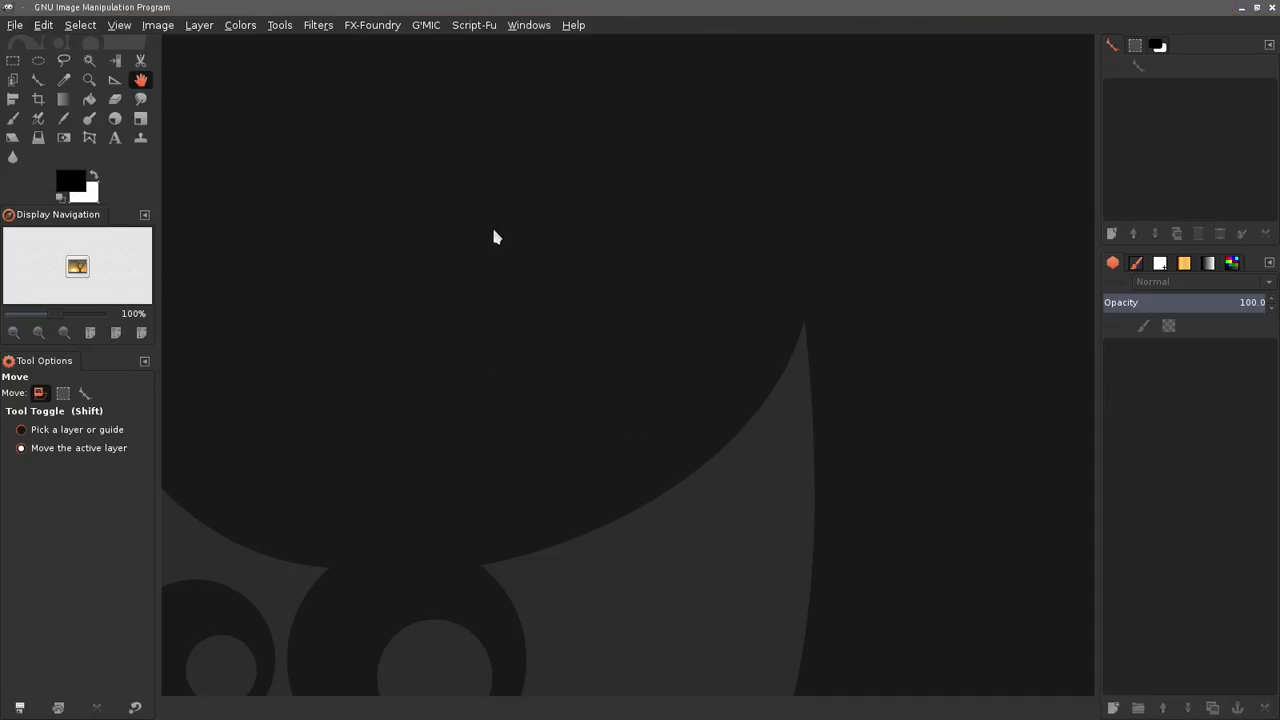
Create a new 1024×768 image with a white Background layer
mouse_move(454, 716)
right_click(460, 332)
mouse_move(486, 363)
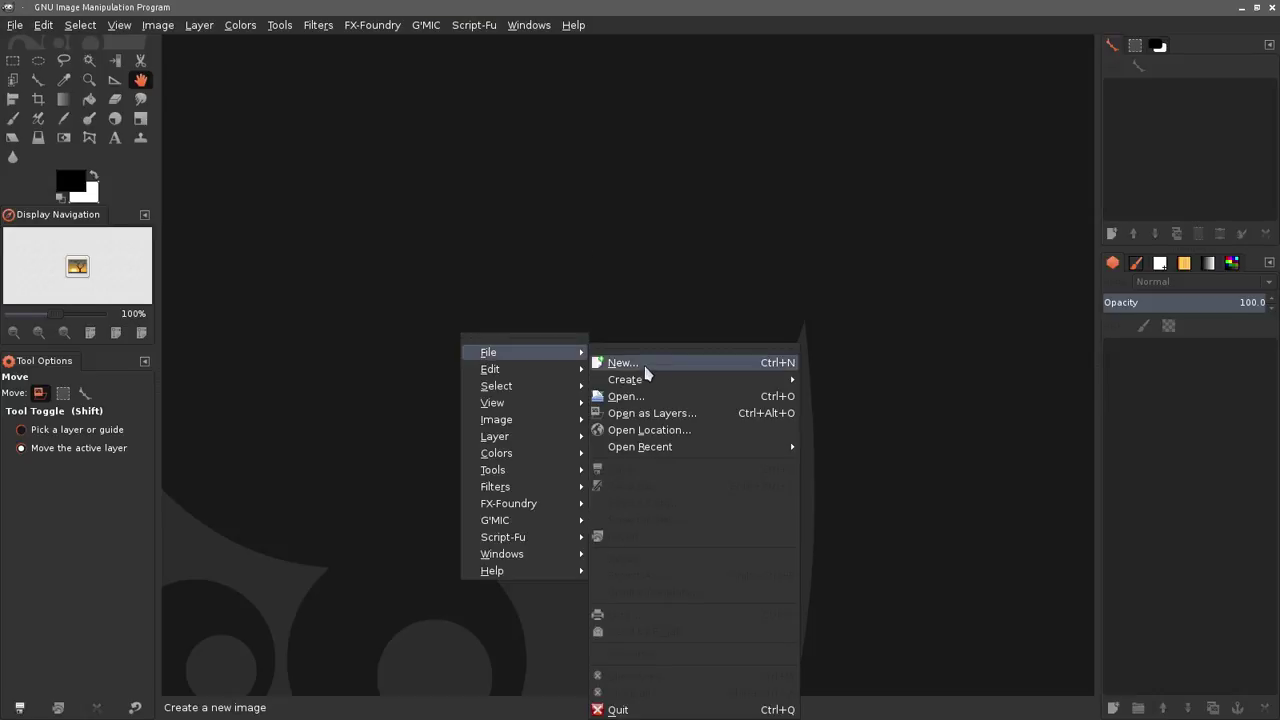
left_click(646, 366)
left_click(600, 437)
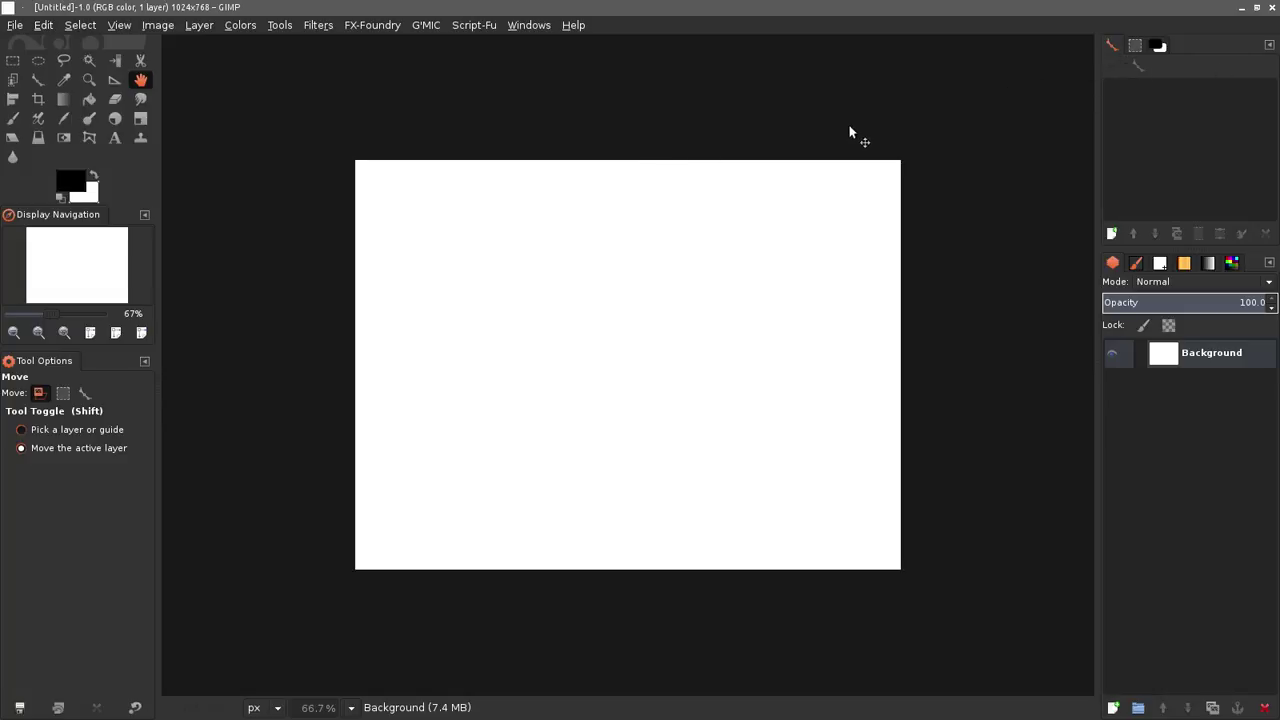
left_click(1270, 44)
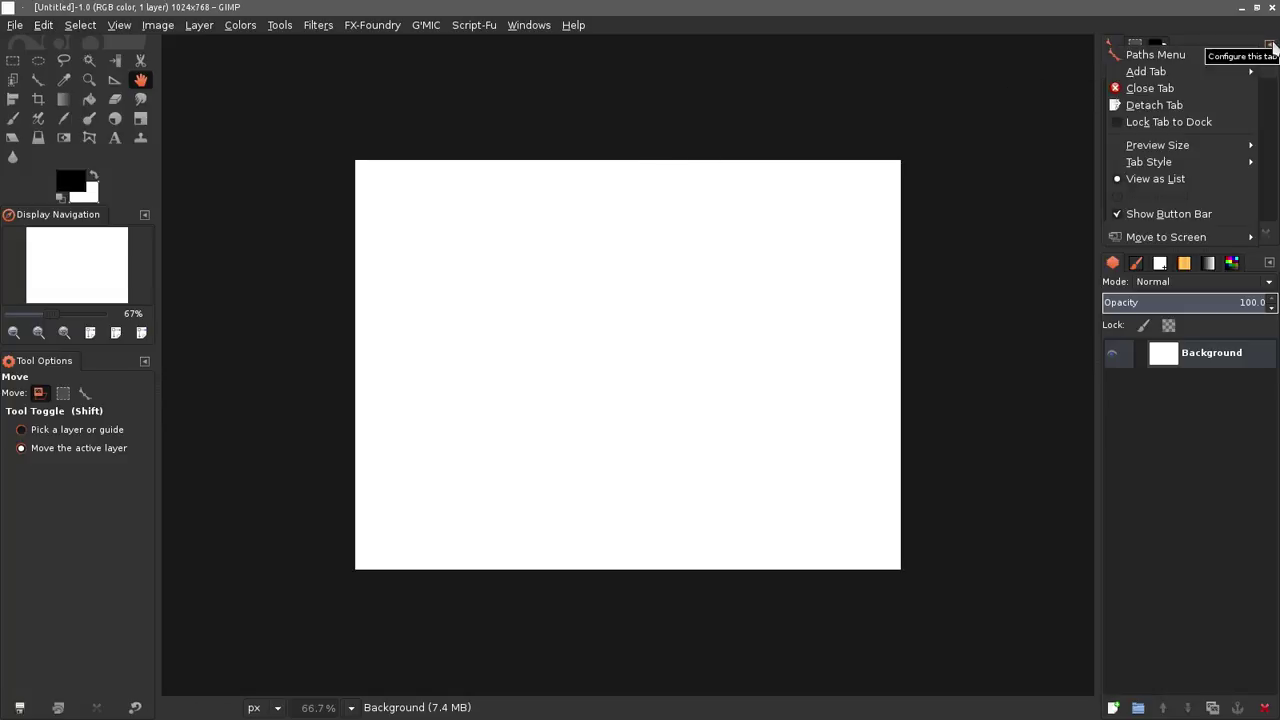
mouse_move(1145, 73)
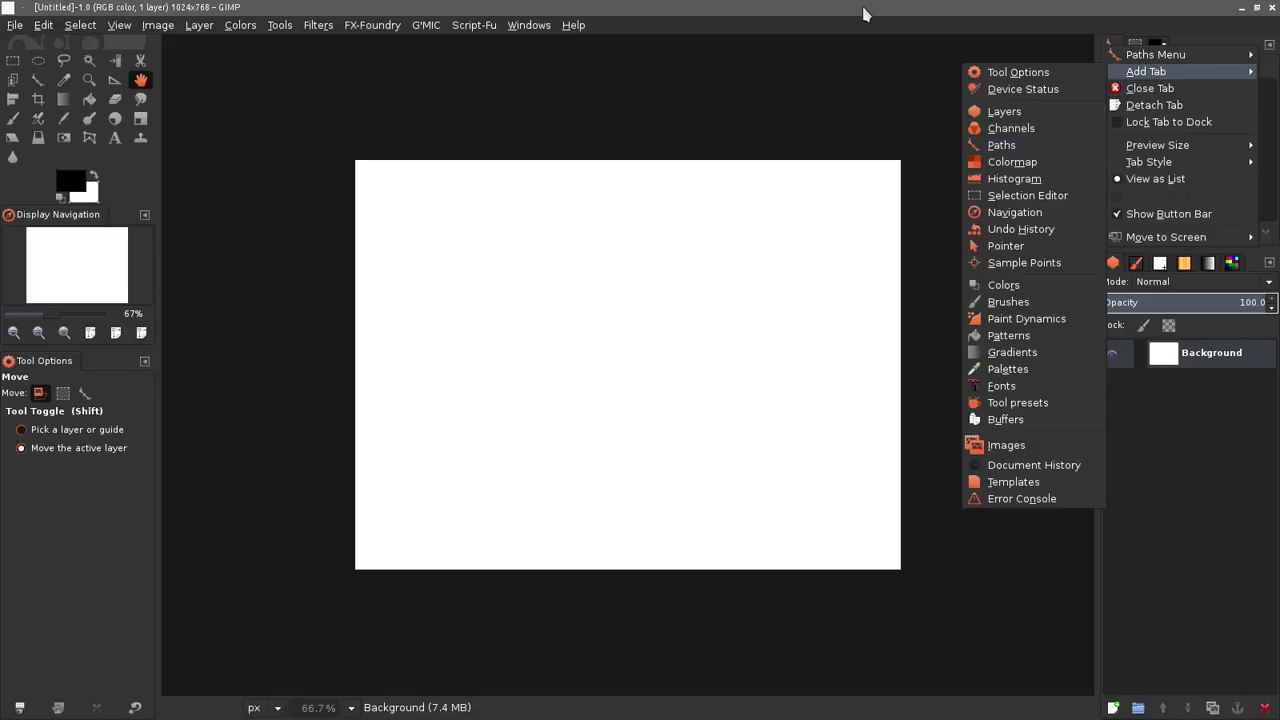
left_click(543, 149)
left_click(520, 30)
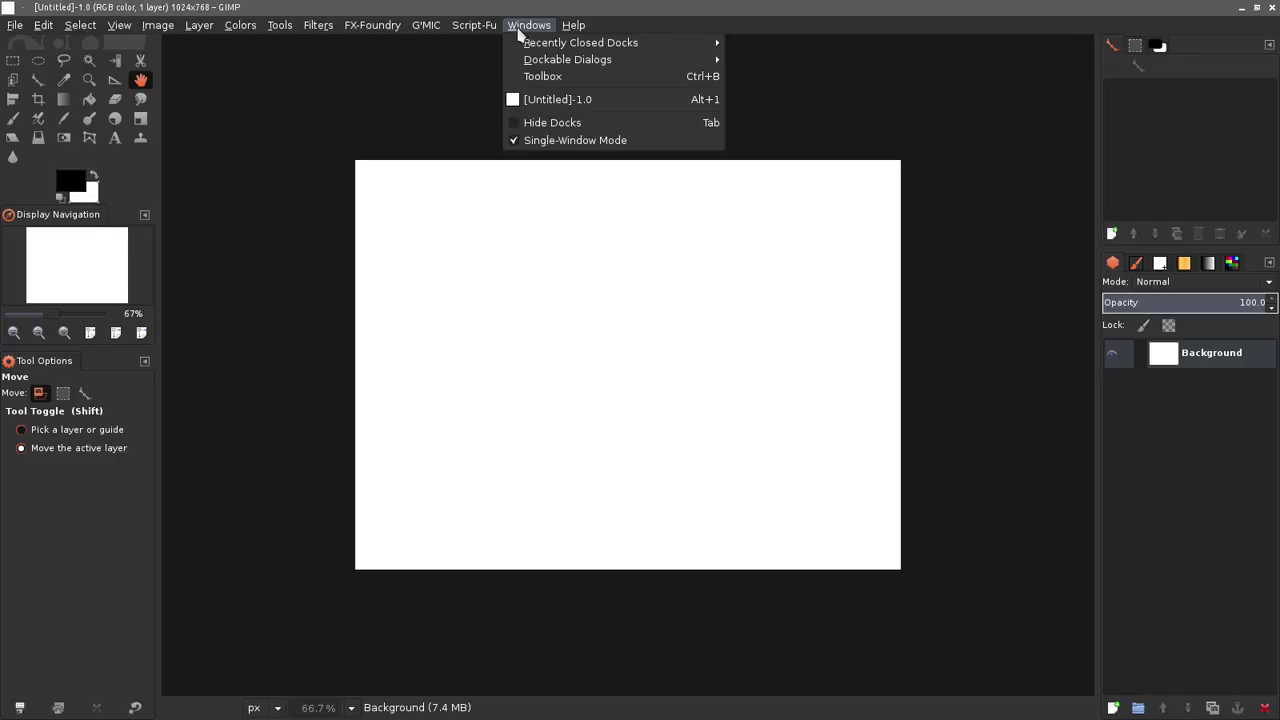
mouse_move(521, 62)
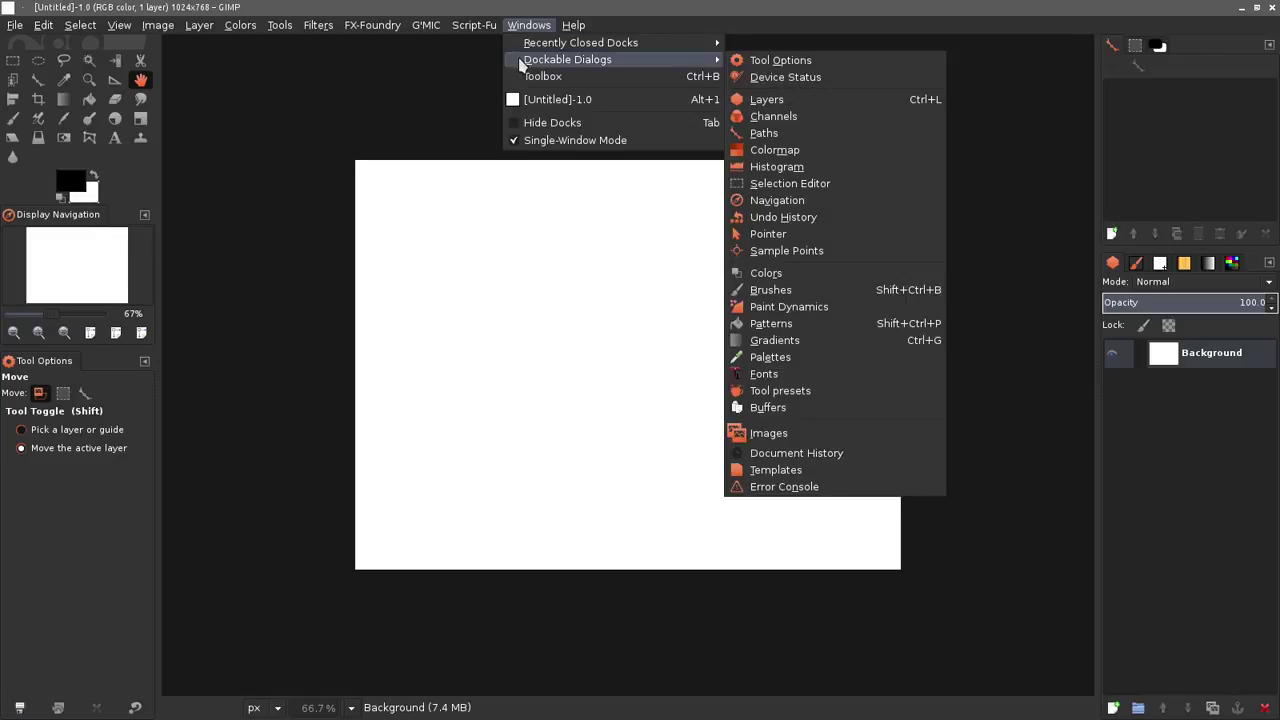
left_click(995, 28)
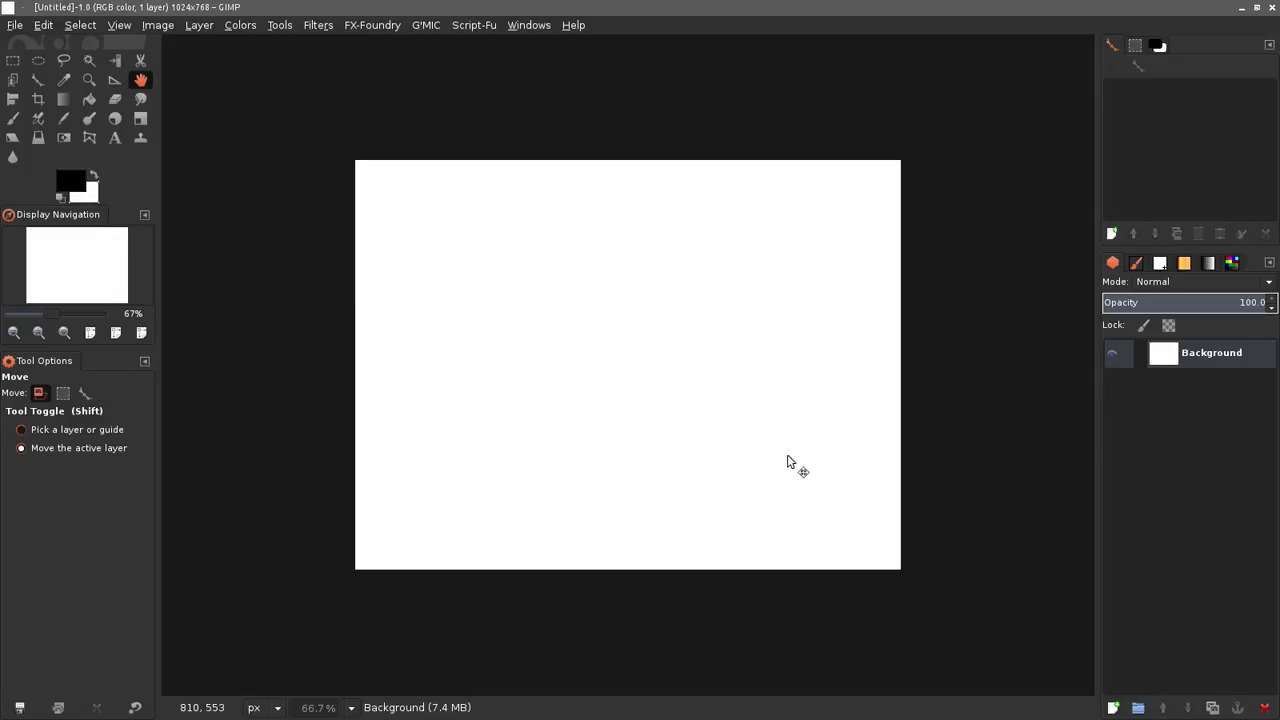
Add a transparent layer and draw a three-anchor S-curve path rising at the right, viewed at 100%
left_click(1114, 707)
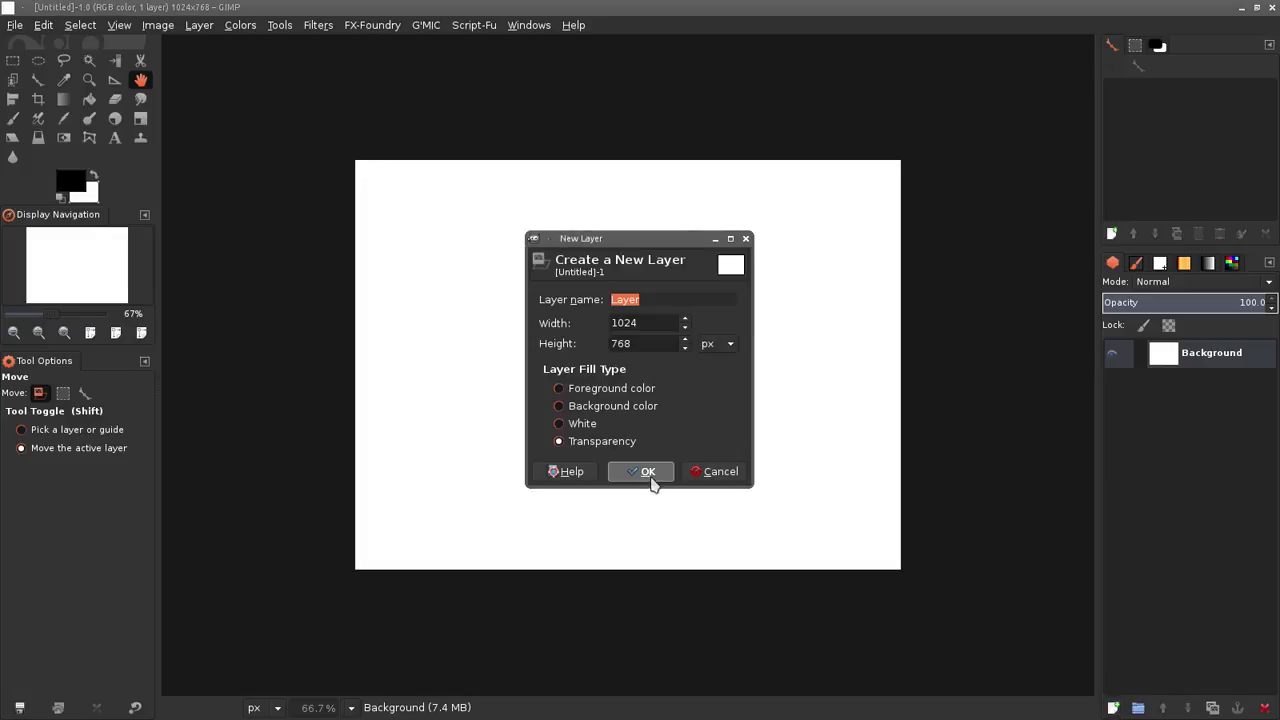
left_click(648, 472)
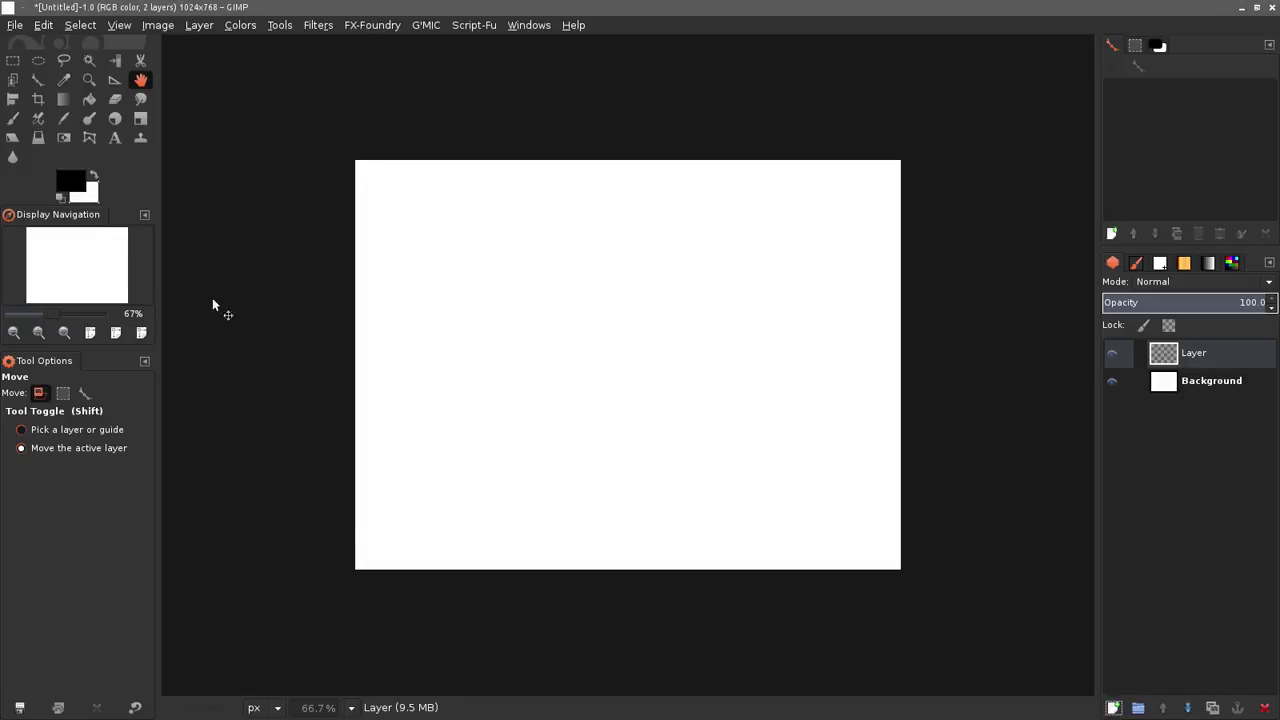
left_click(38, 81)
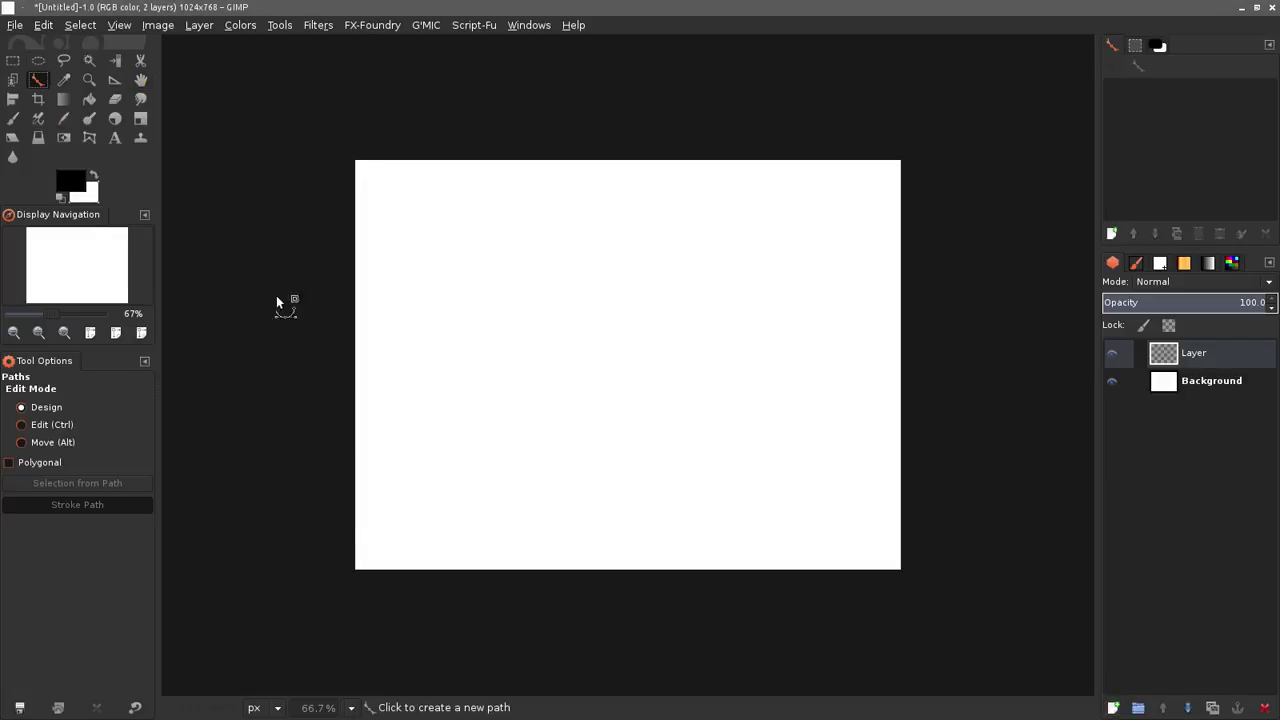
left_click(433, 475)
left_click_drag(593, 339, 746, 355)
left_click_drag(837, 263, 837, 203)
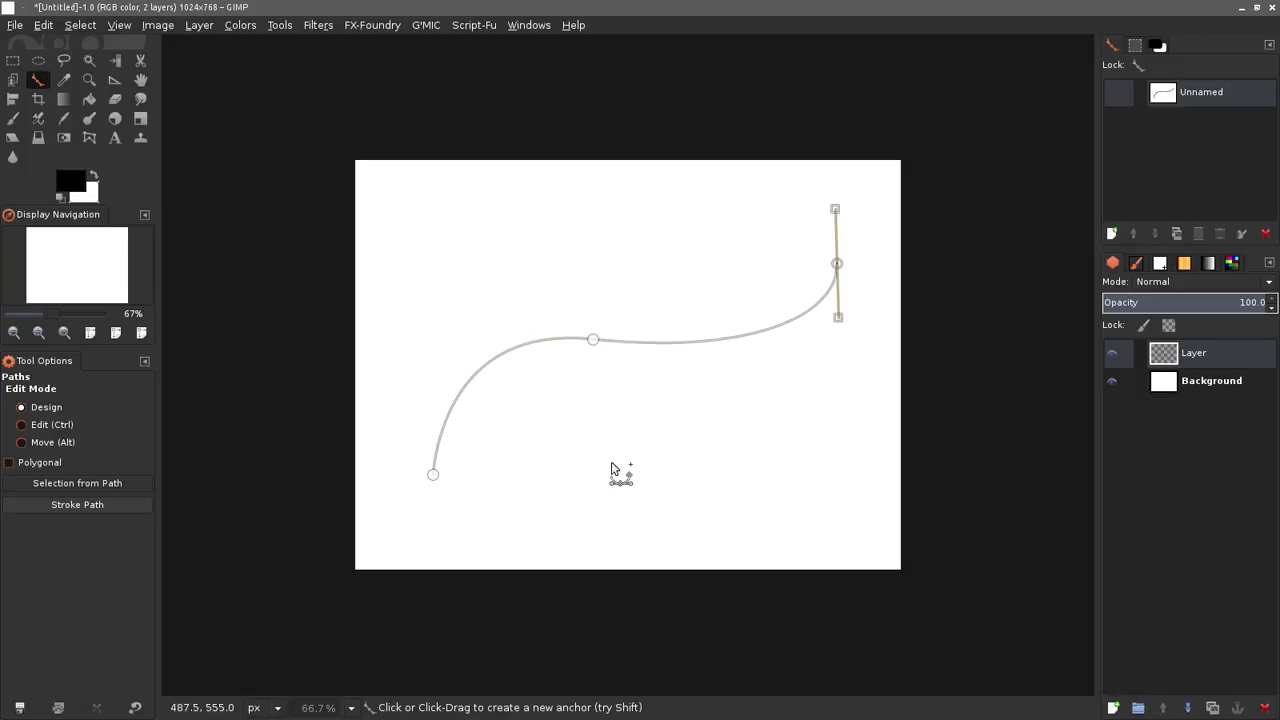
left_click(606, 351)
left_click_drag(607, 357, 640, 368)
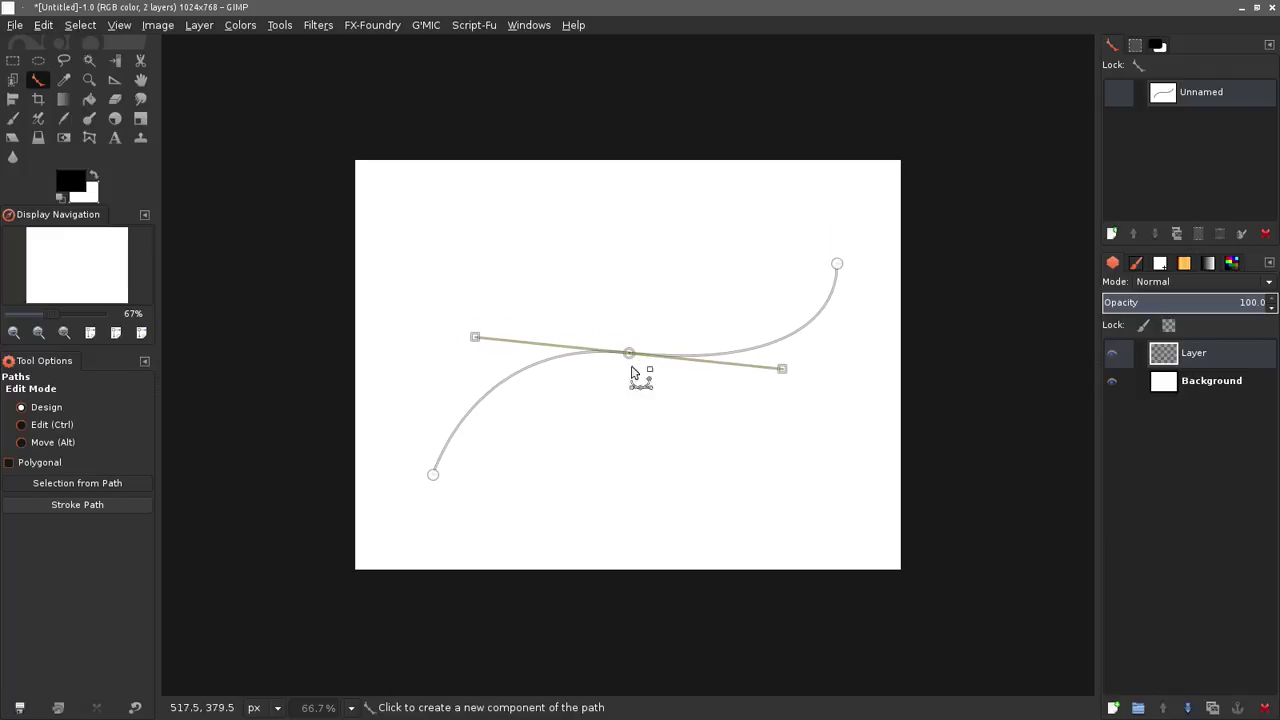
key("1")
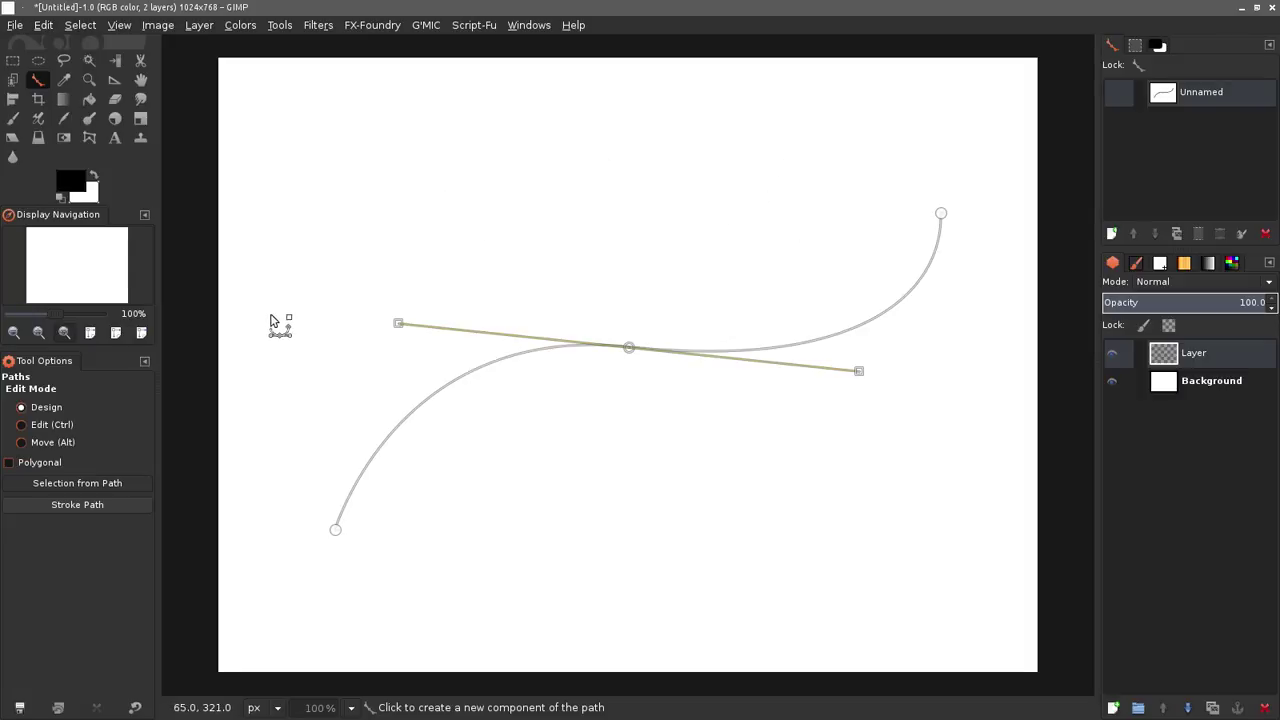
Set the foreground colour to dark red 8e0000
left_click(72, 181)
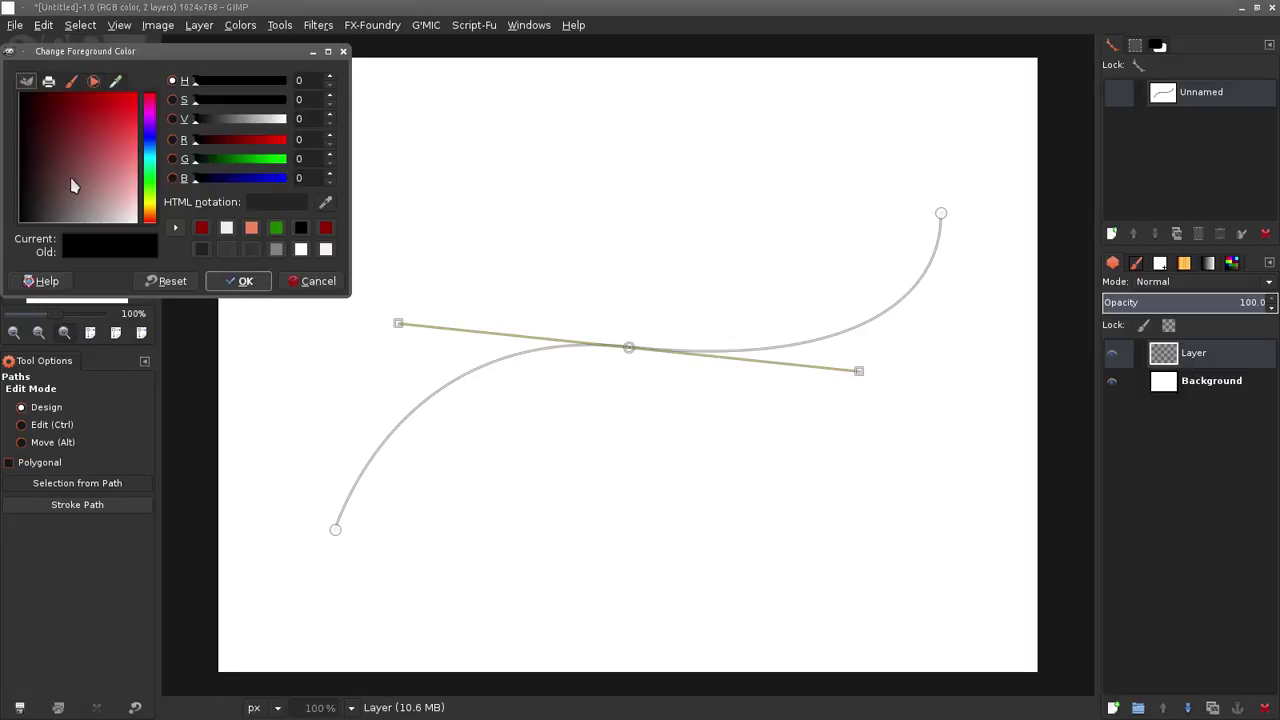
left_click_drag(108, 134, 83, 87)
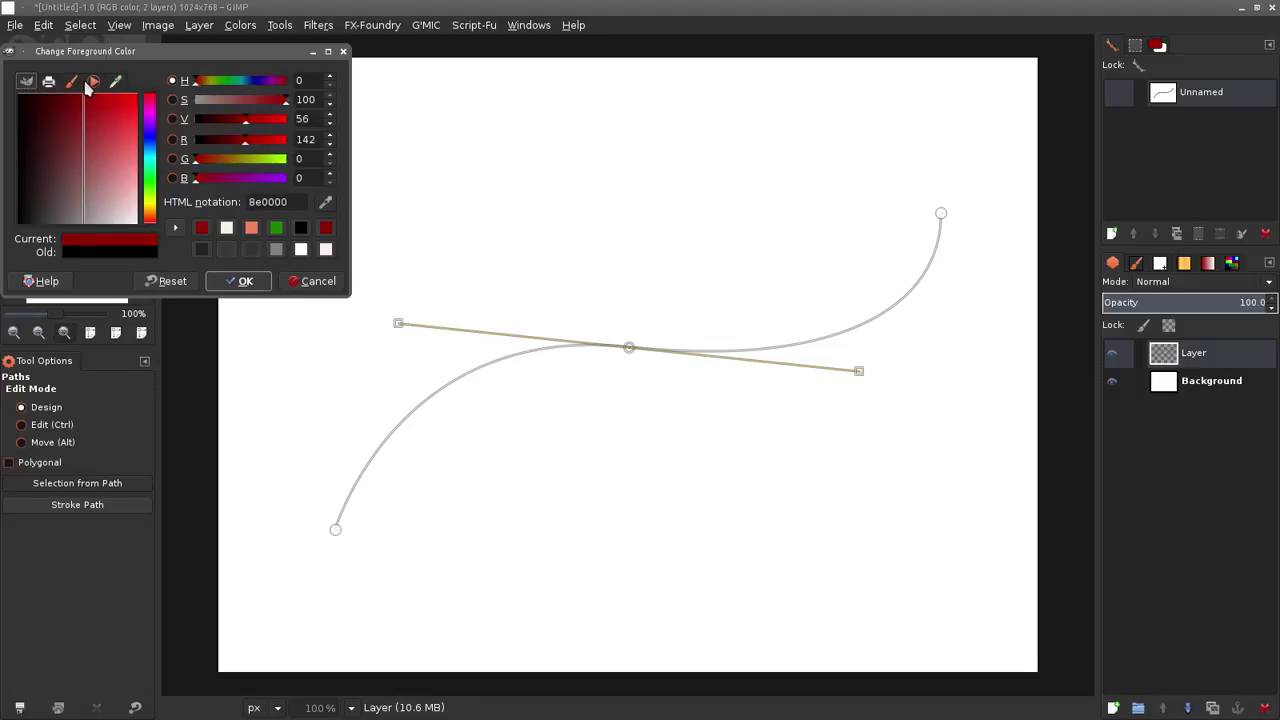
left_click(245, 281)
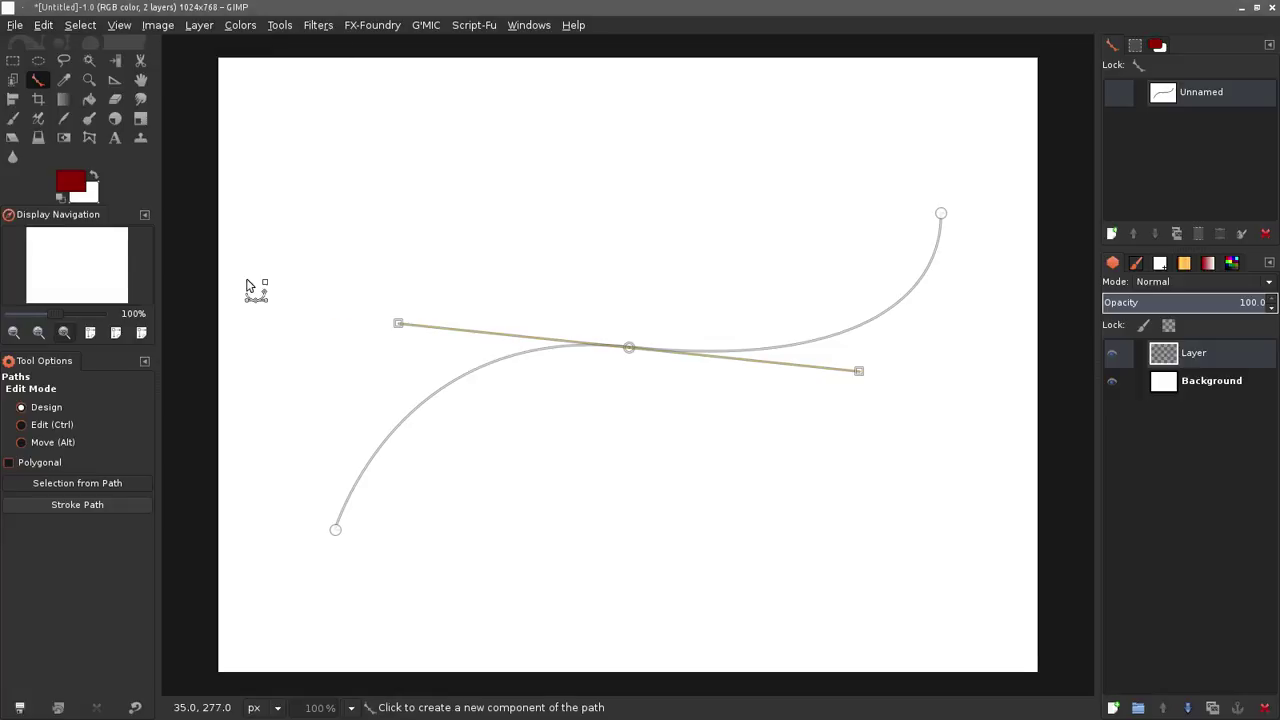
Stroke the S-curve path onto Layer with a 35 px dark red line
left_click(1243, 232)
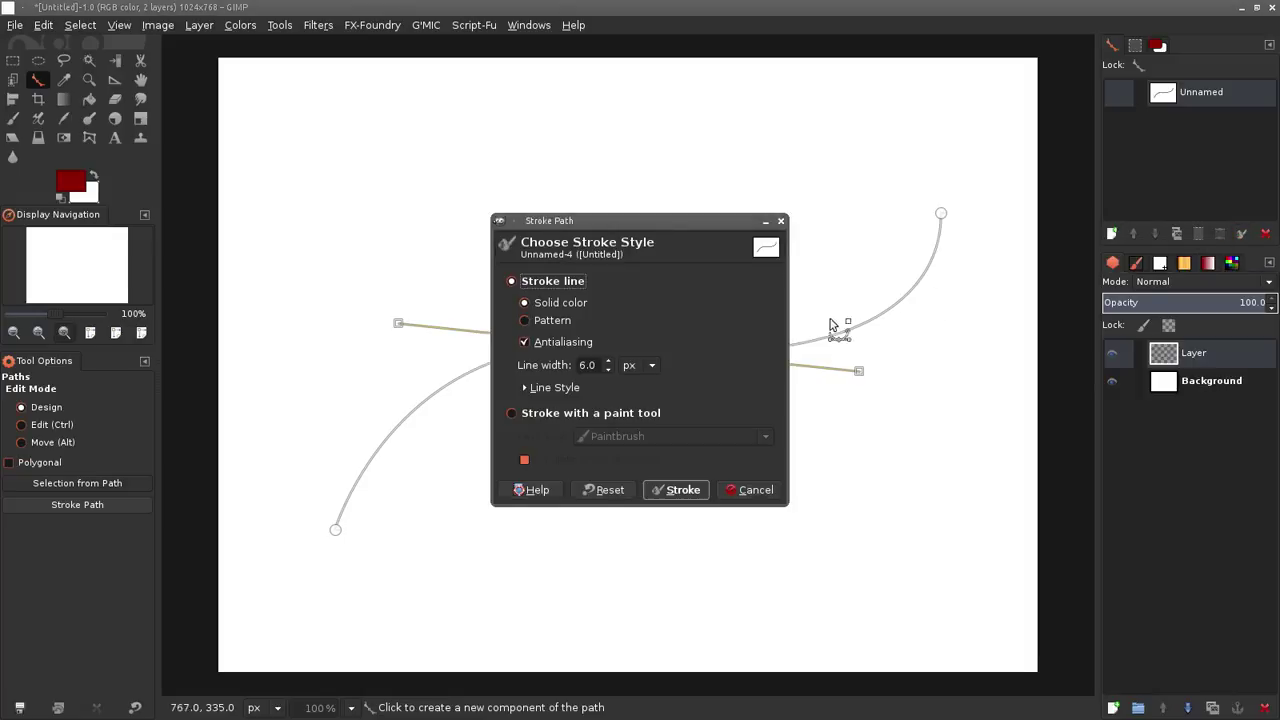
mouse_move(597, 220)
left_mouse_down()
mouse_move(707, 172)
mouse_move(477, 176)
mouse_move(437, 156)
mouse_move(489, 164)
left_mouse_up()
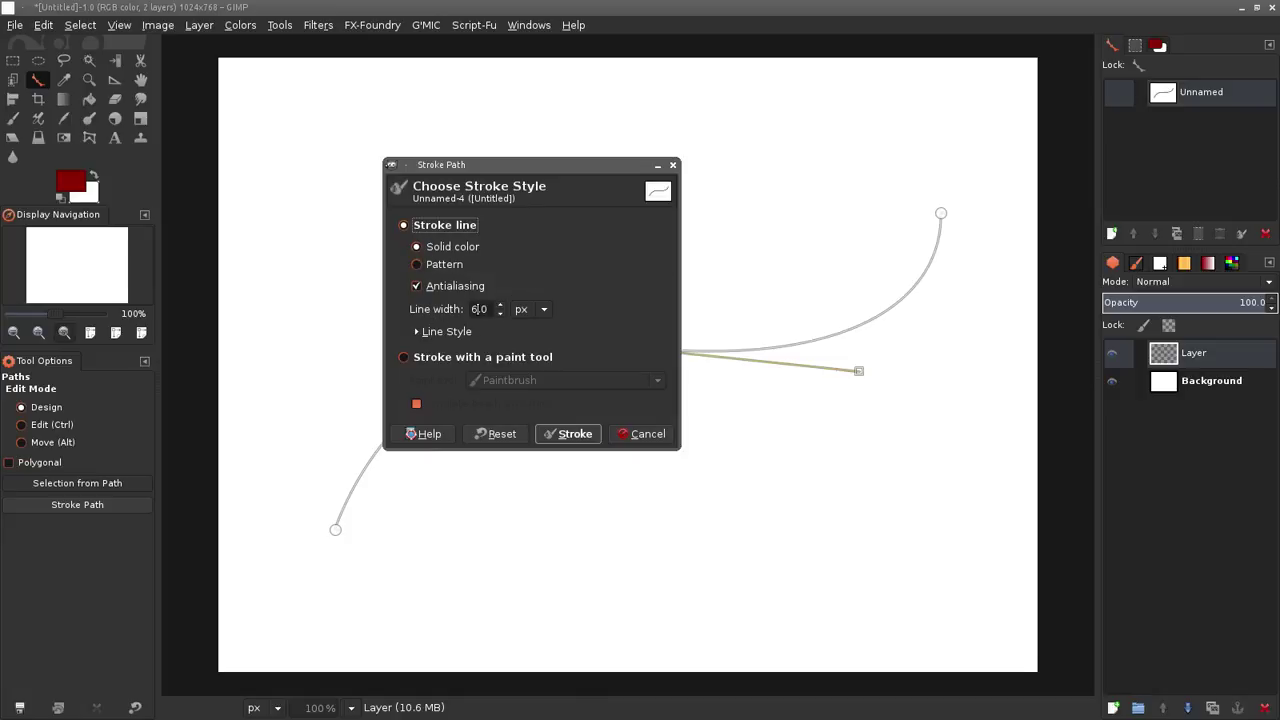
scroll(472, 309, "up", 1)
left_click(563, 434)
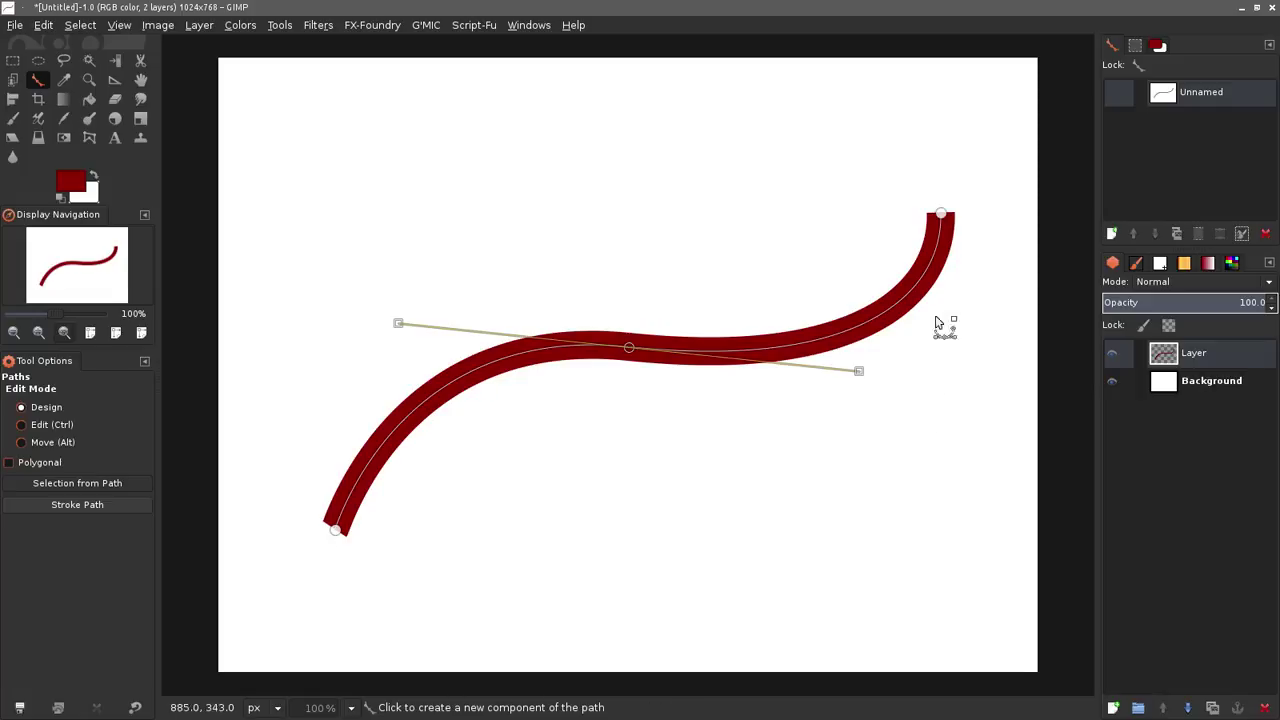
left_click(1112, 708)
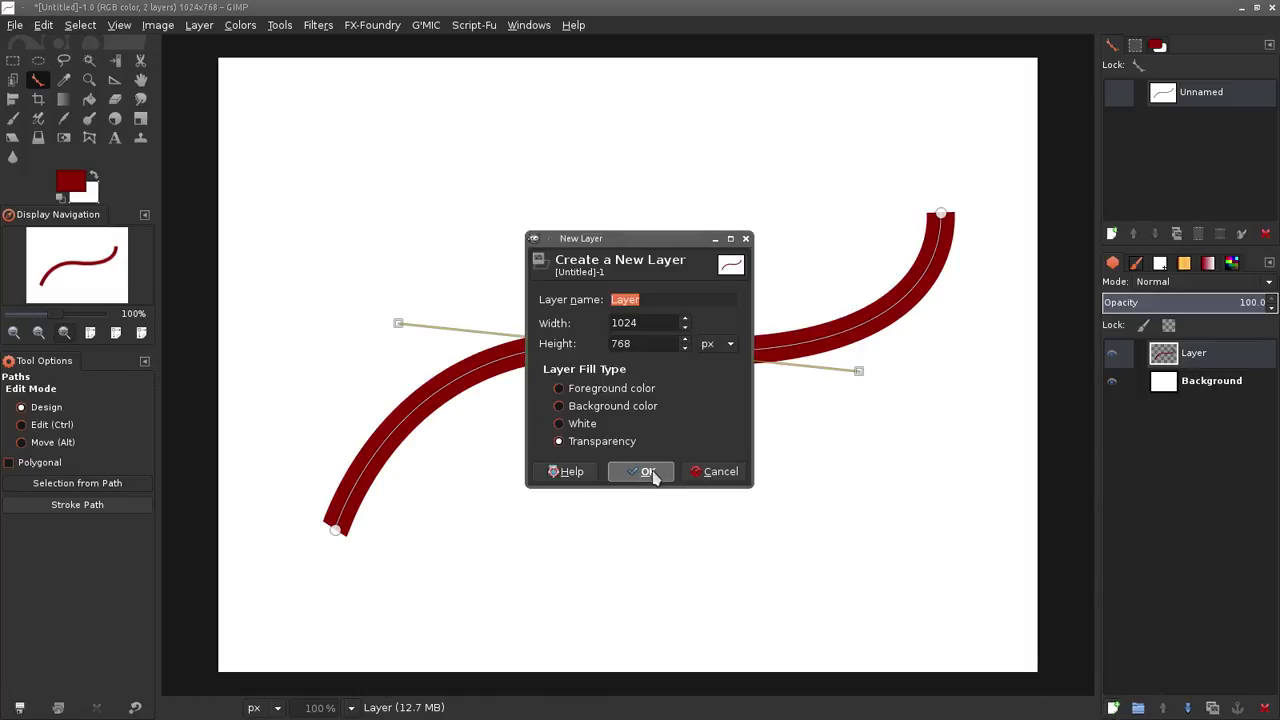
On new Layer #1, stroke the path with a 10 px white line
left_click(648, 473)
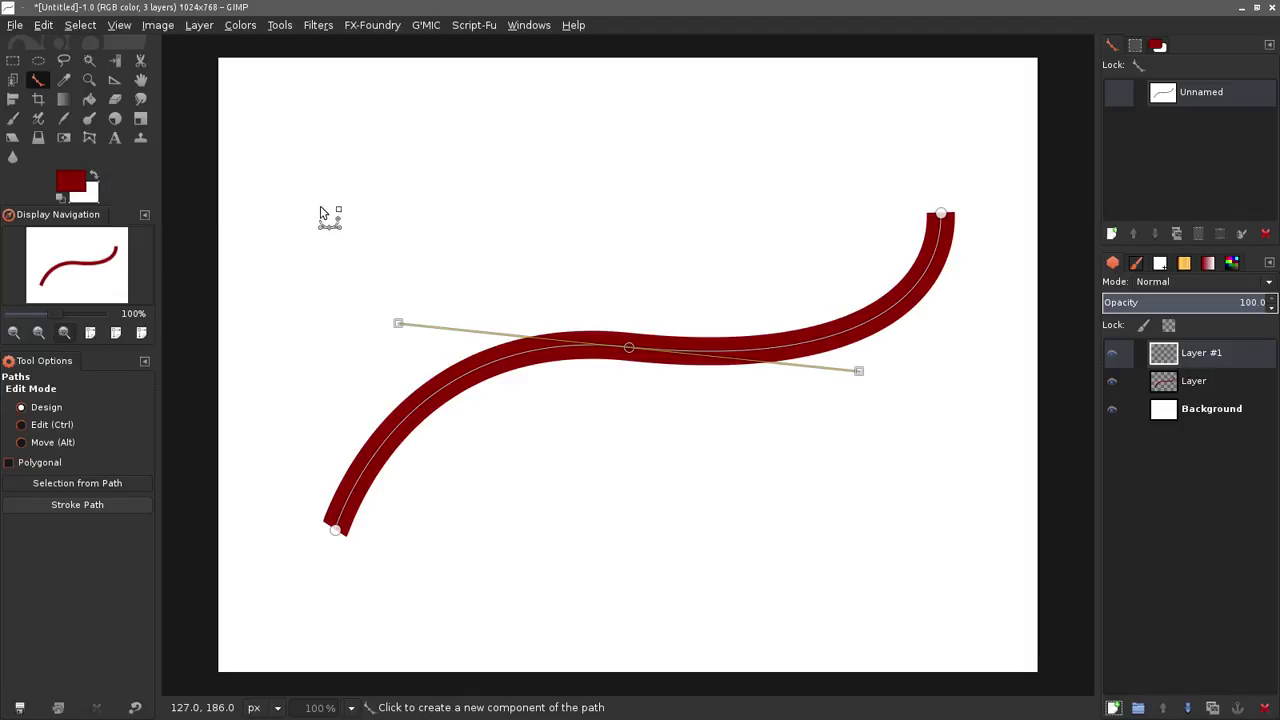
left_click(94, 175)
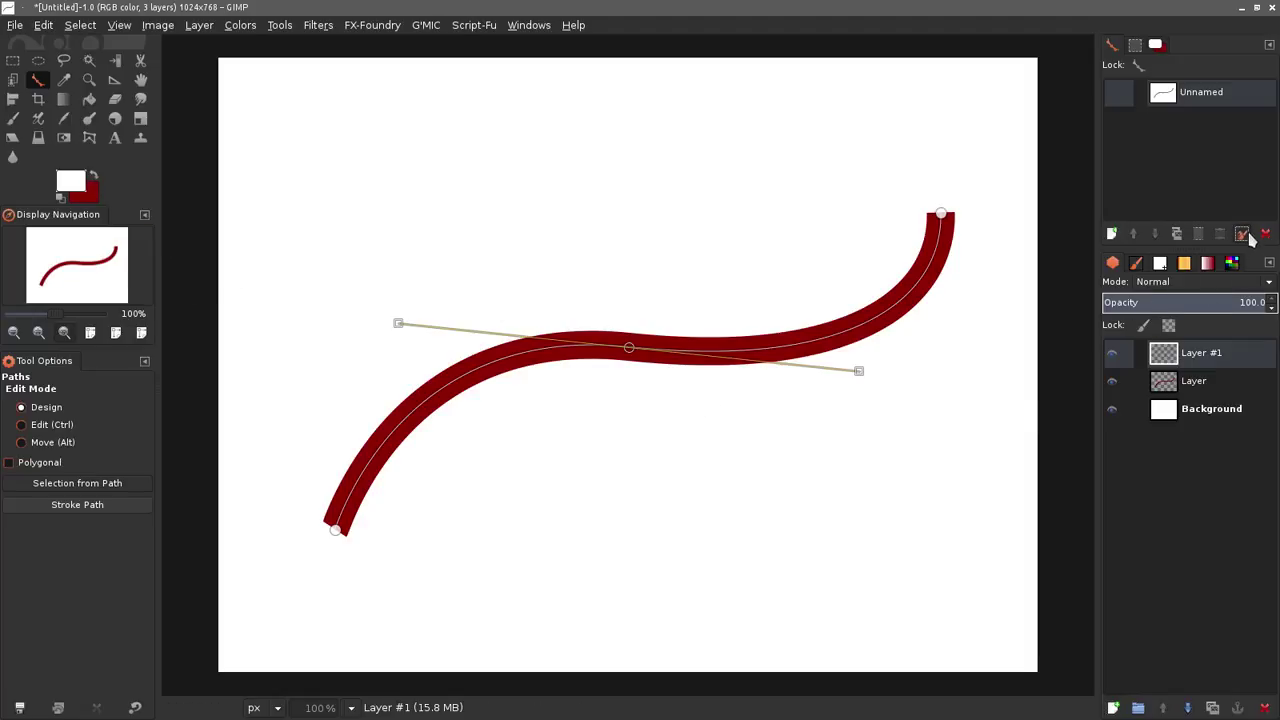
left_click(1242, 234)
mouse_move(659, 221)
left_mouse_down()
mouse_move(718, 247)
mouse_move(793, 217)
left_mouse_up()
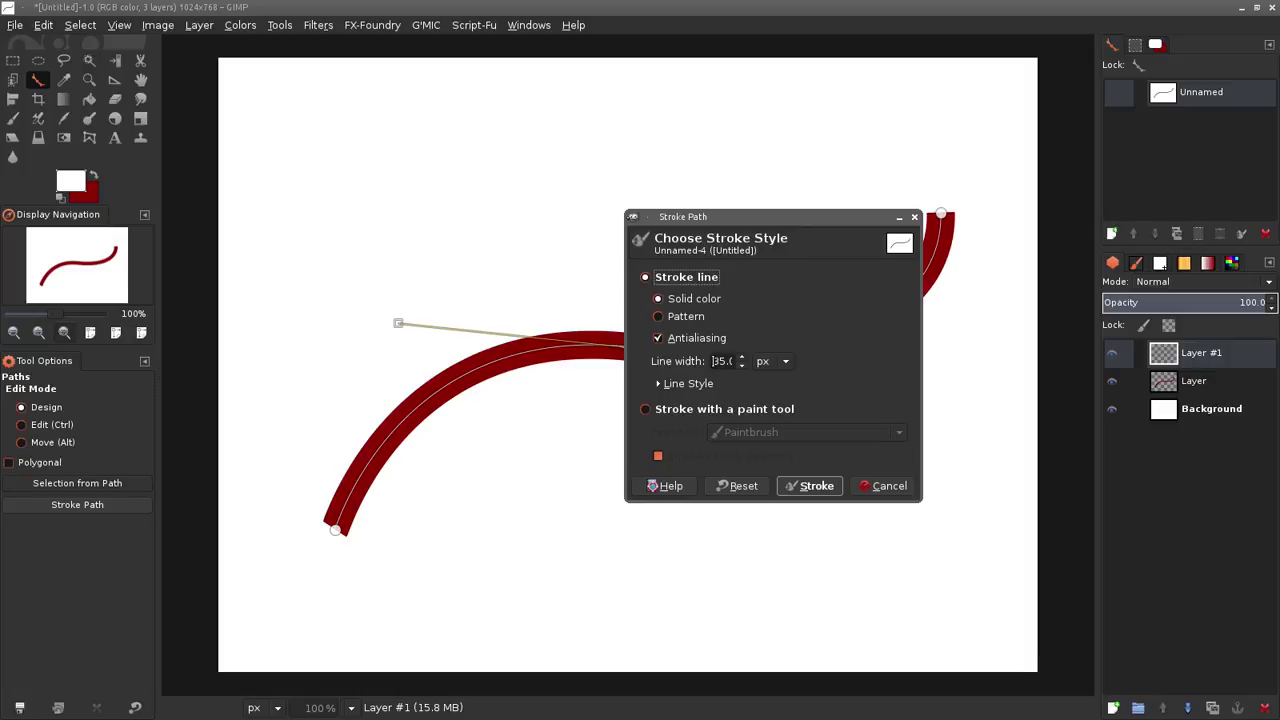
left_click(716, 361)
left_click(806, 489)
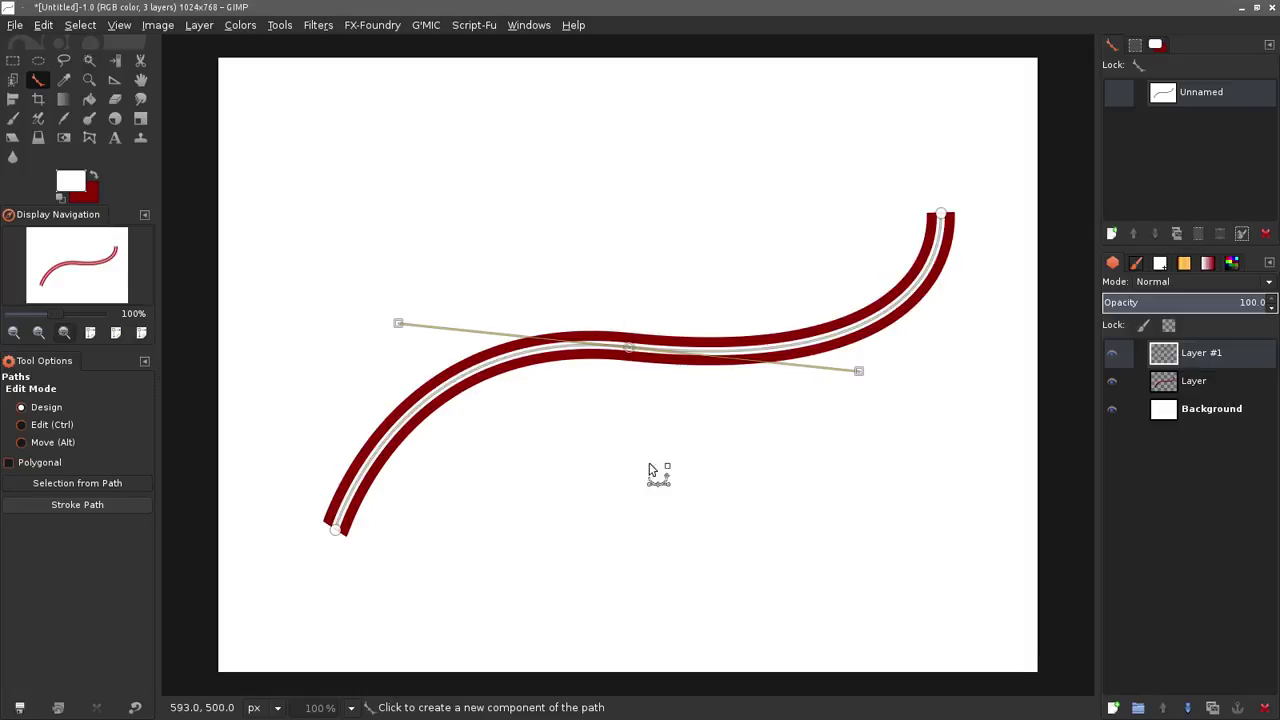
Soften the white line with a 10 px Gaussian Blur and lower Layer #1 opacity to 26%
left_click(140, 80)
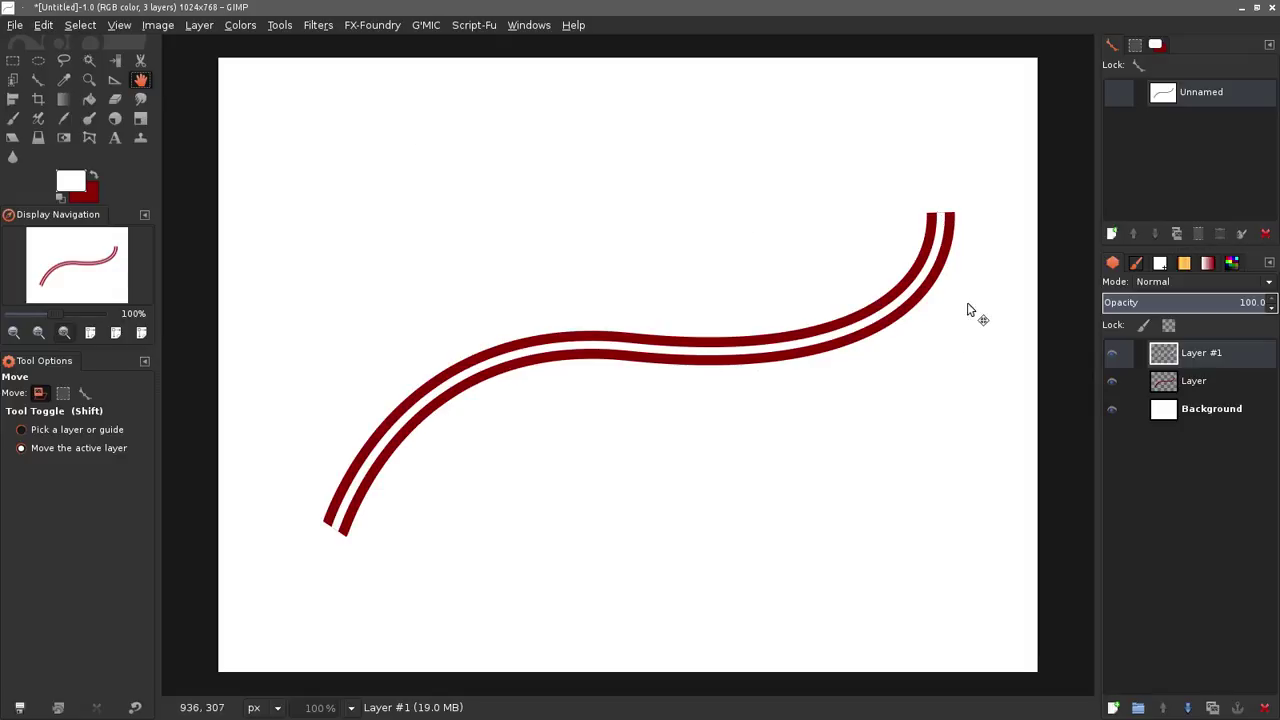
left_click(1113, 363)
left_click(1113, 363)
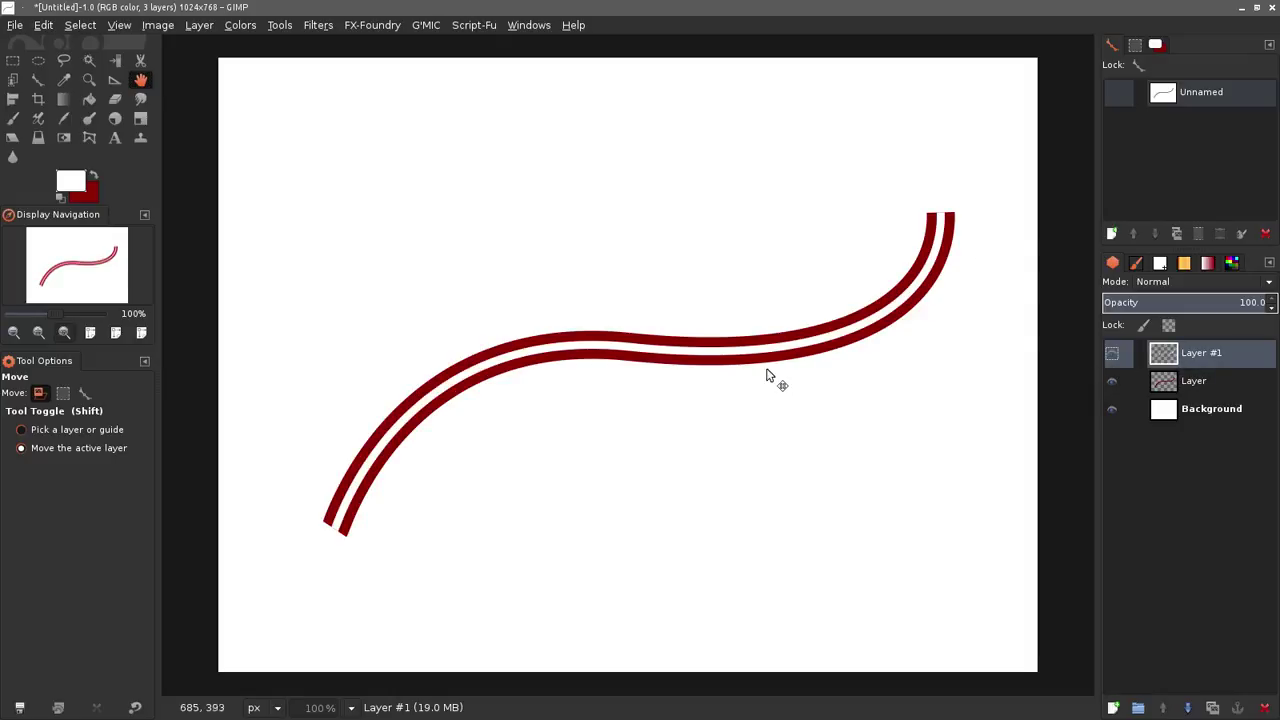
left_click(316, 30)
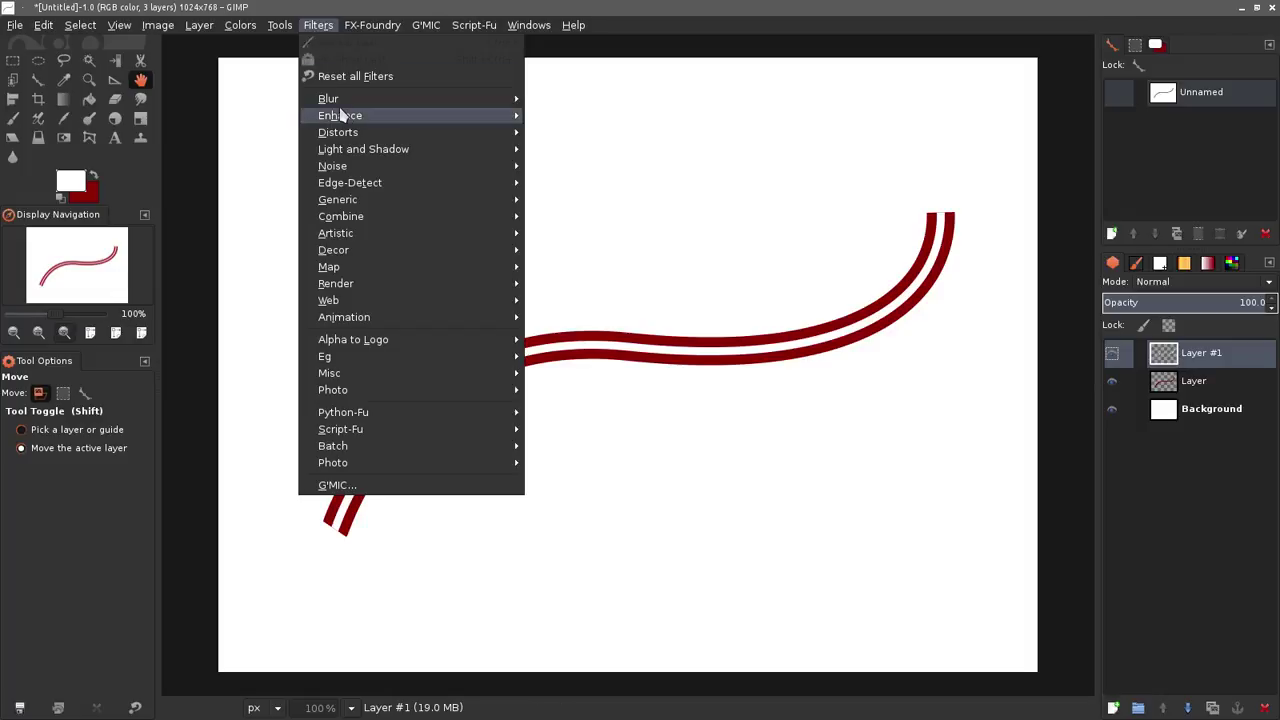
mouse_move(330, 99)
left_click(622, 136)
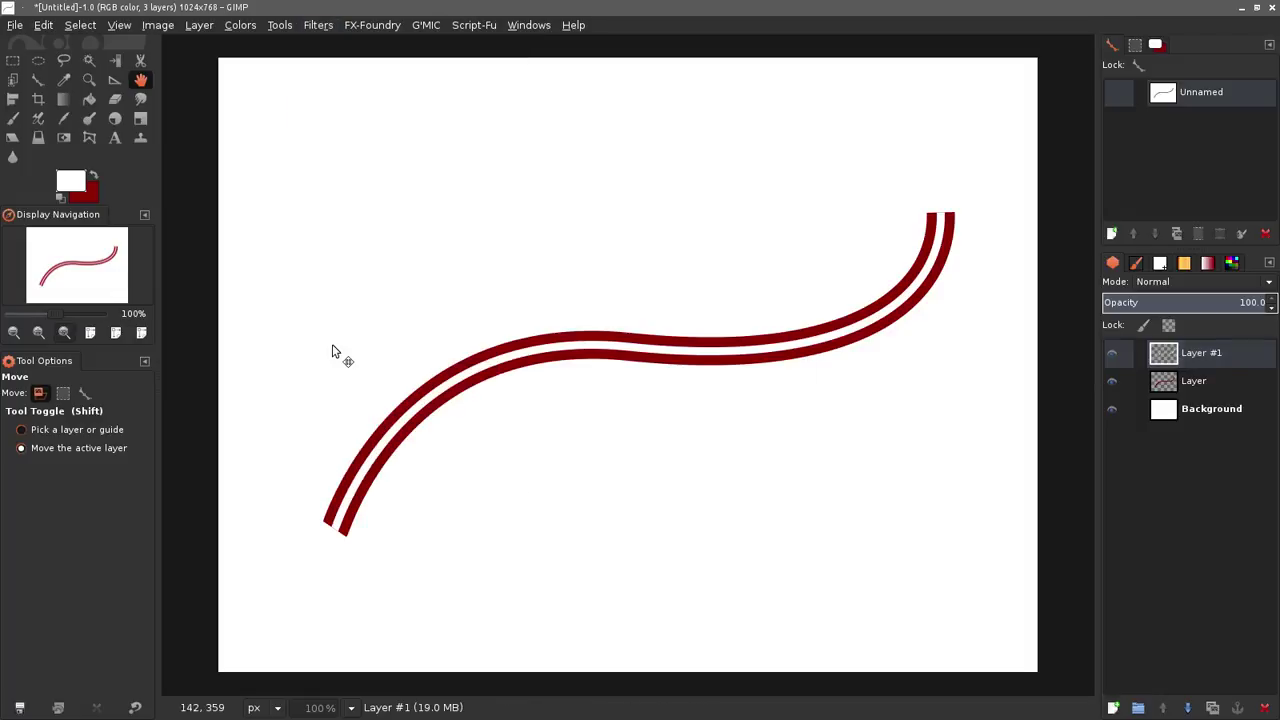
left_click_drag(659, 397, 682, 415)
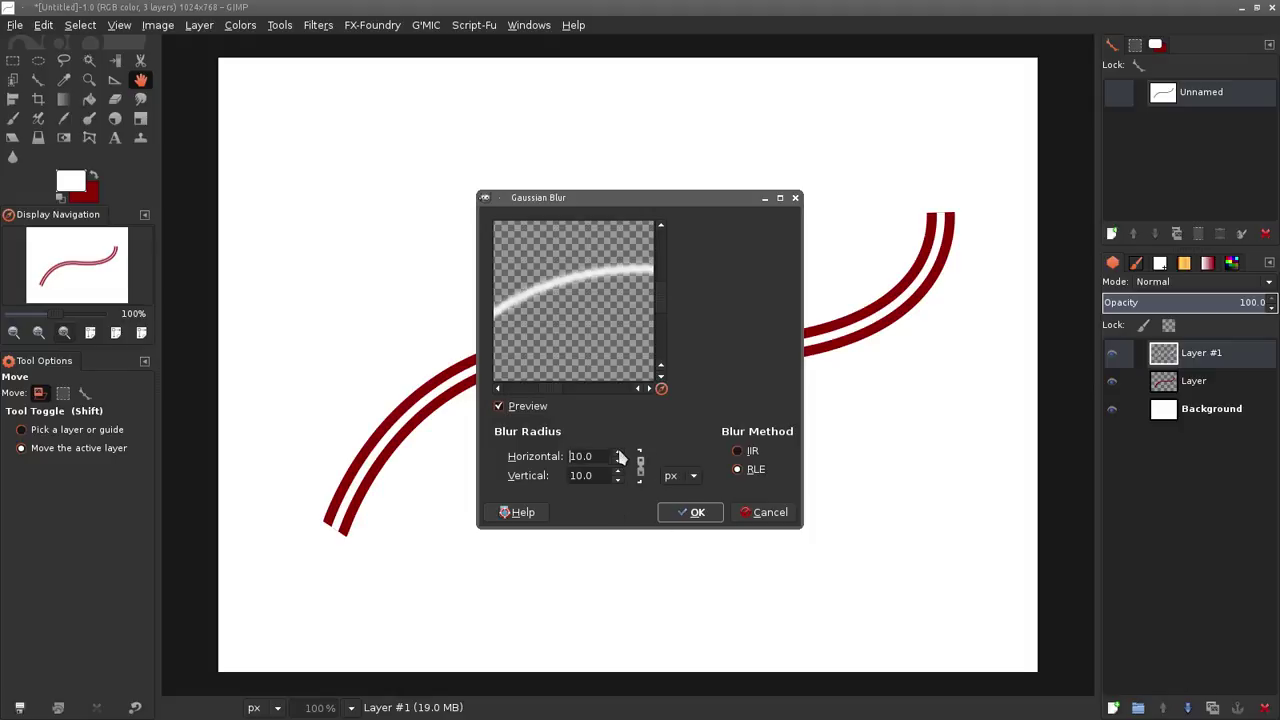
left_click(680, 515)
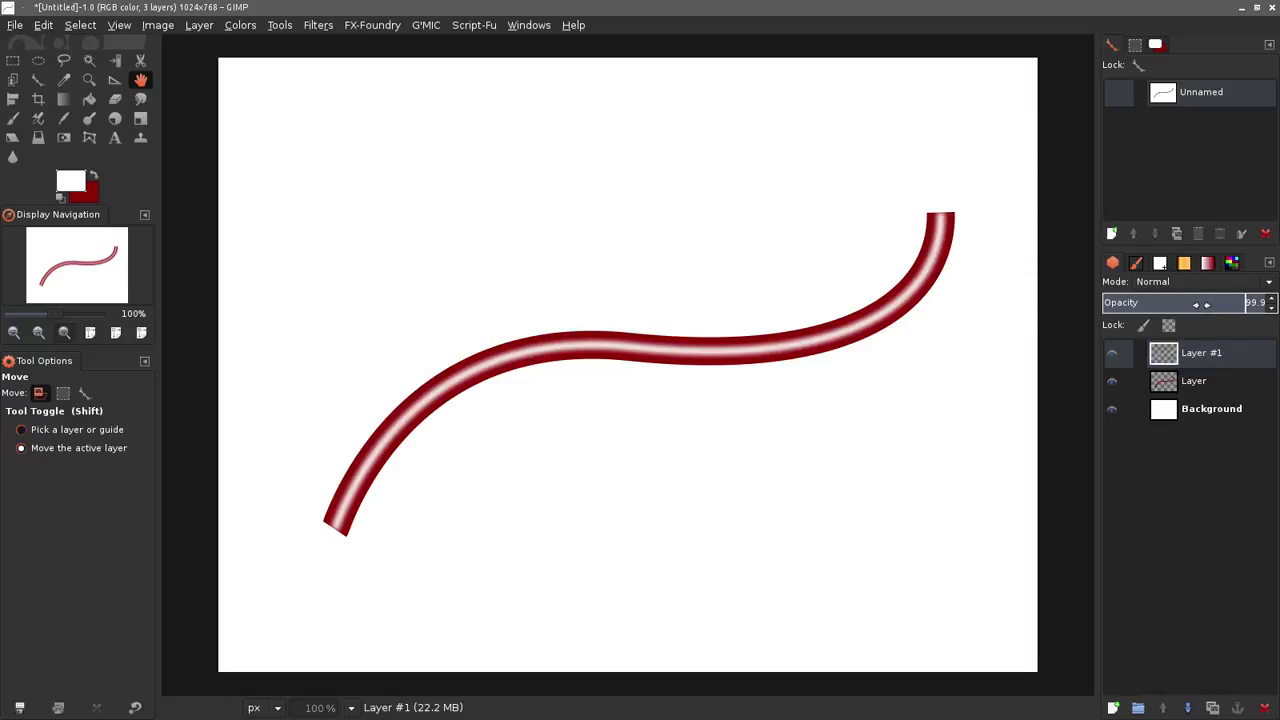
mouse_move(1218, 306)
left_mouse_down()
mouse_move(1132, 311)
mouse_move(1148, 312)
left_mouse_up()
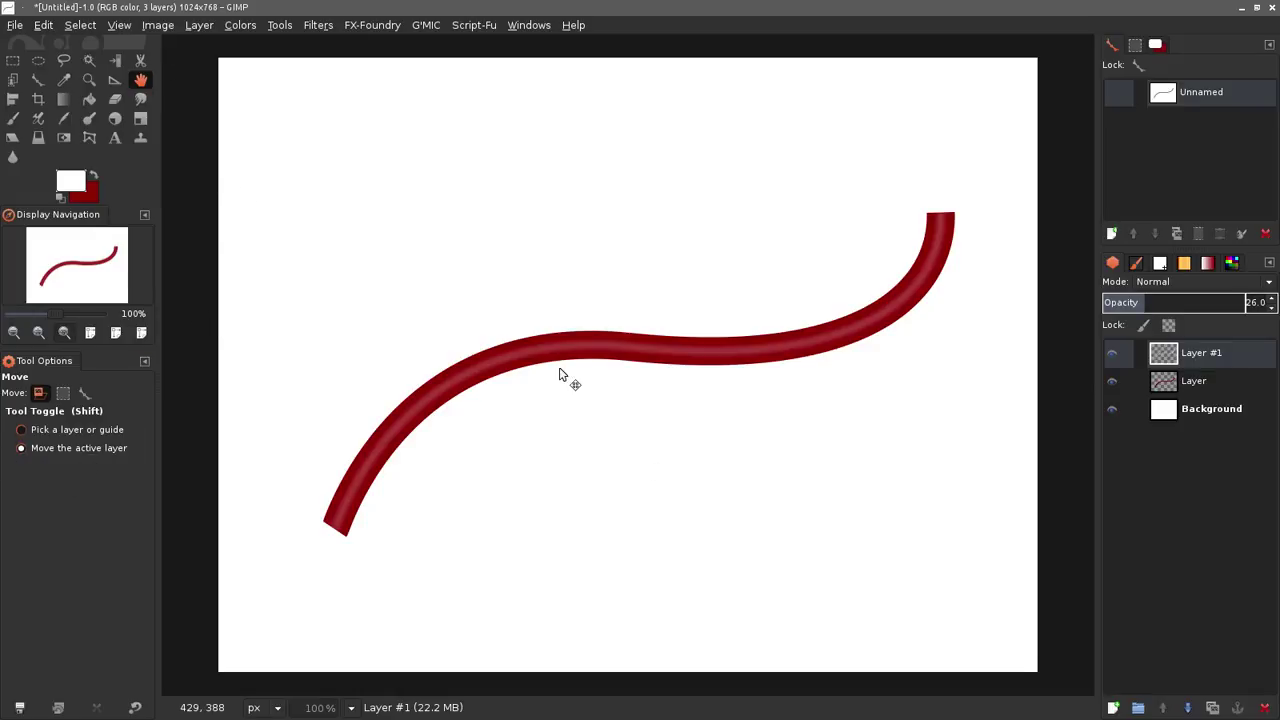
left_click_drag(510, 370, 510, 368)
Add an empty Layer #2 on top, then cancel the Stroke Path dialog
left_click(1113, 708)
left_click(640, 471)
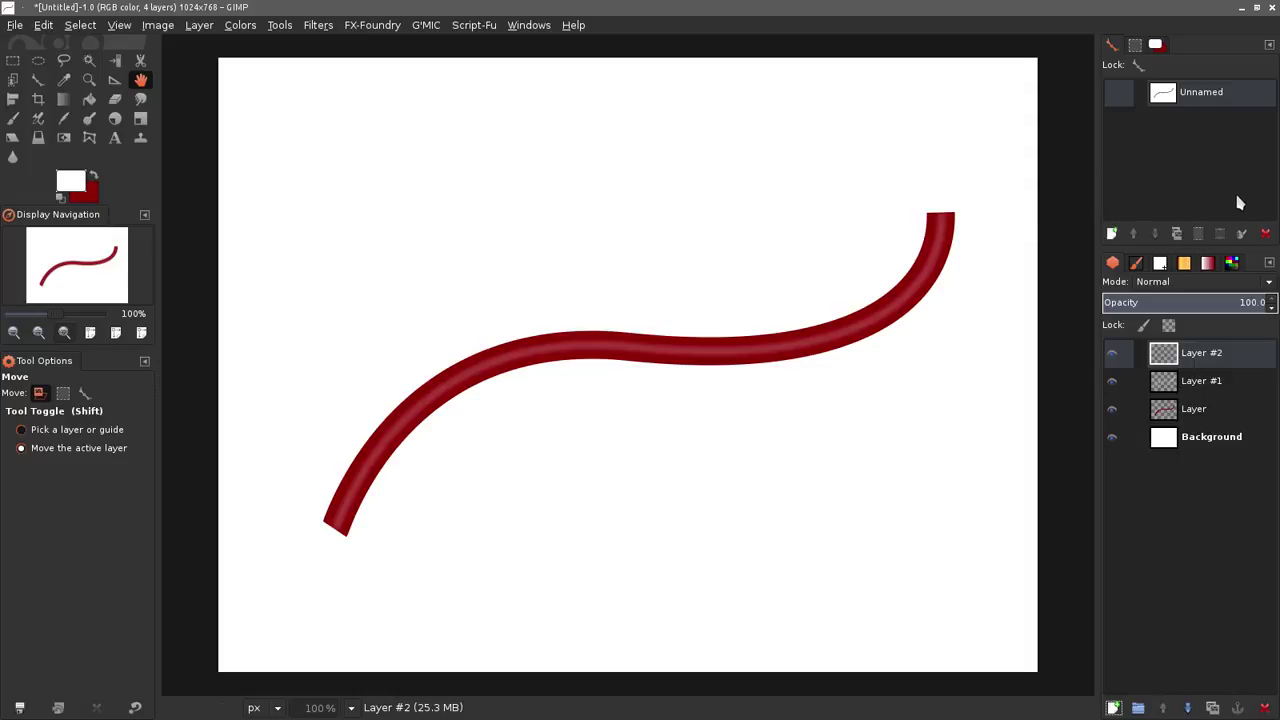
left_click(1242, 234)
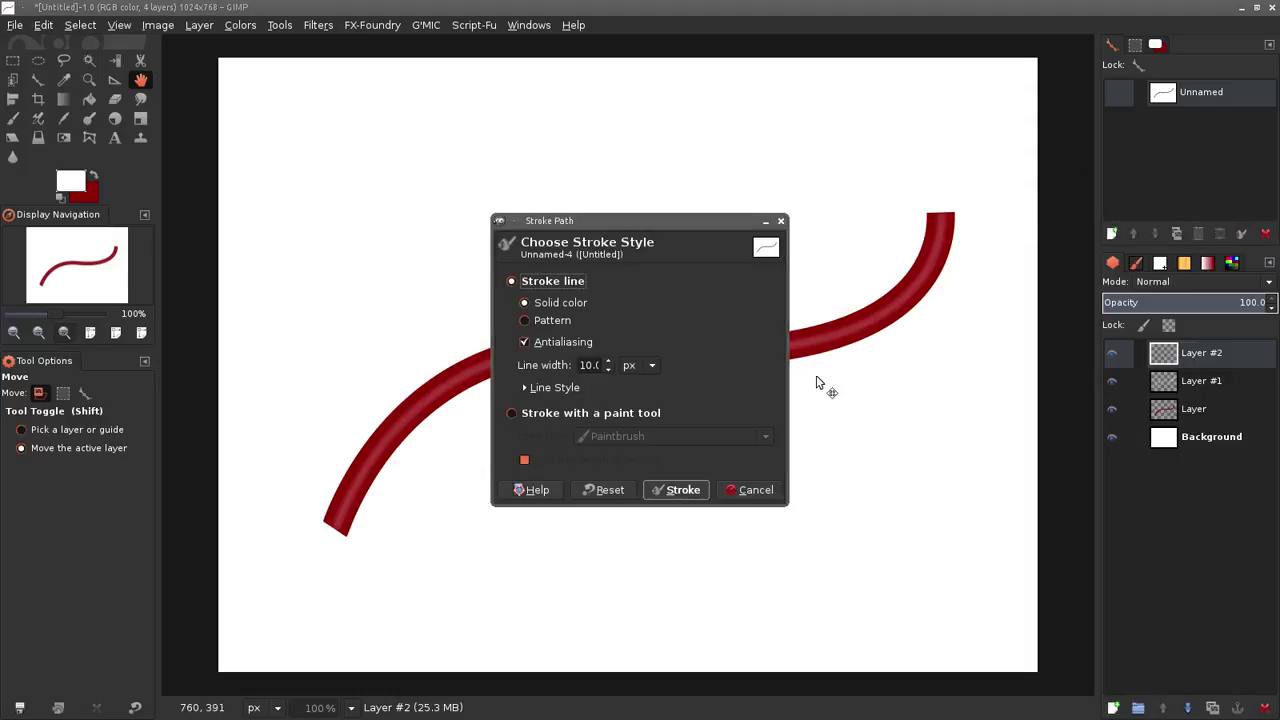
key("Return")
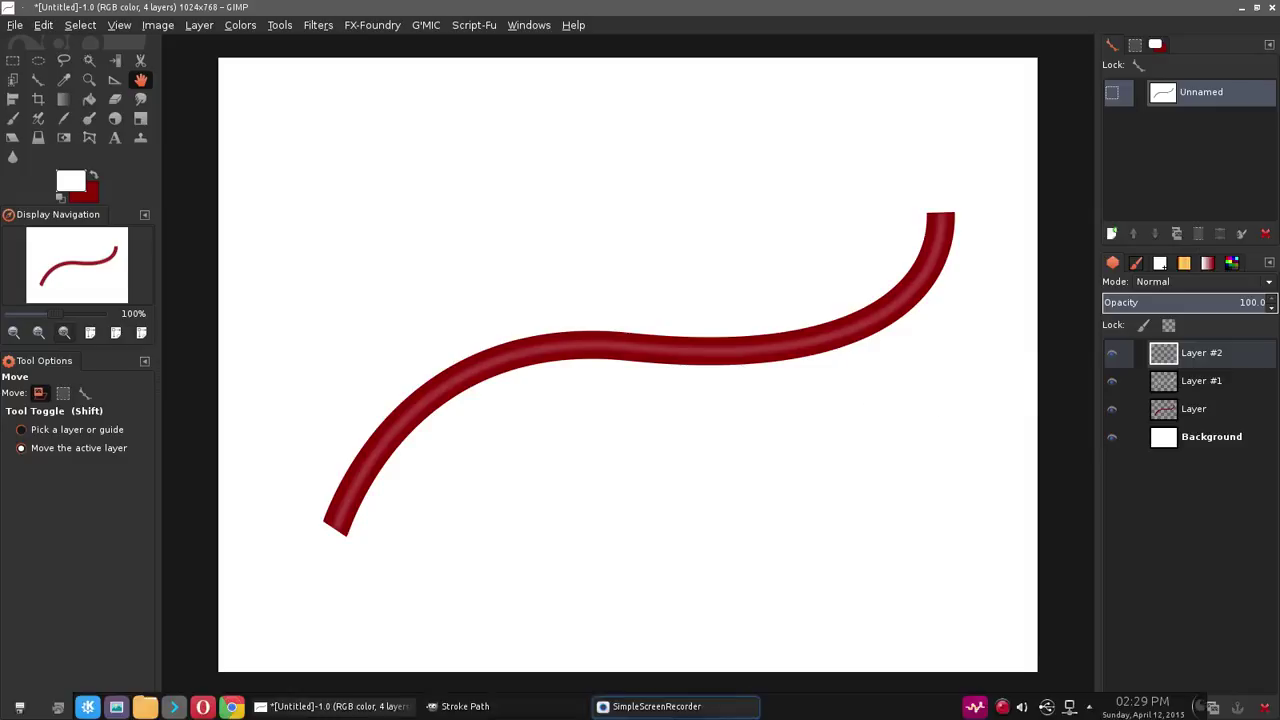
left_click(510, 710)
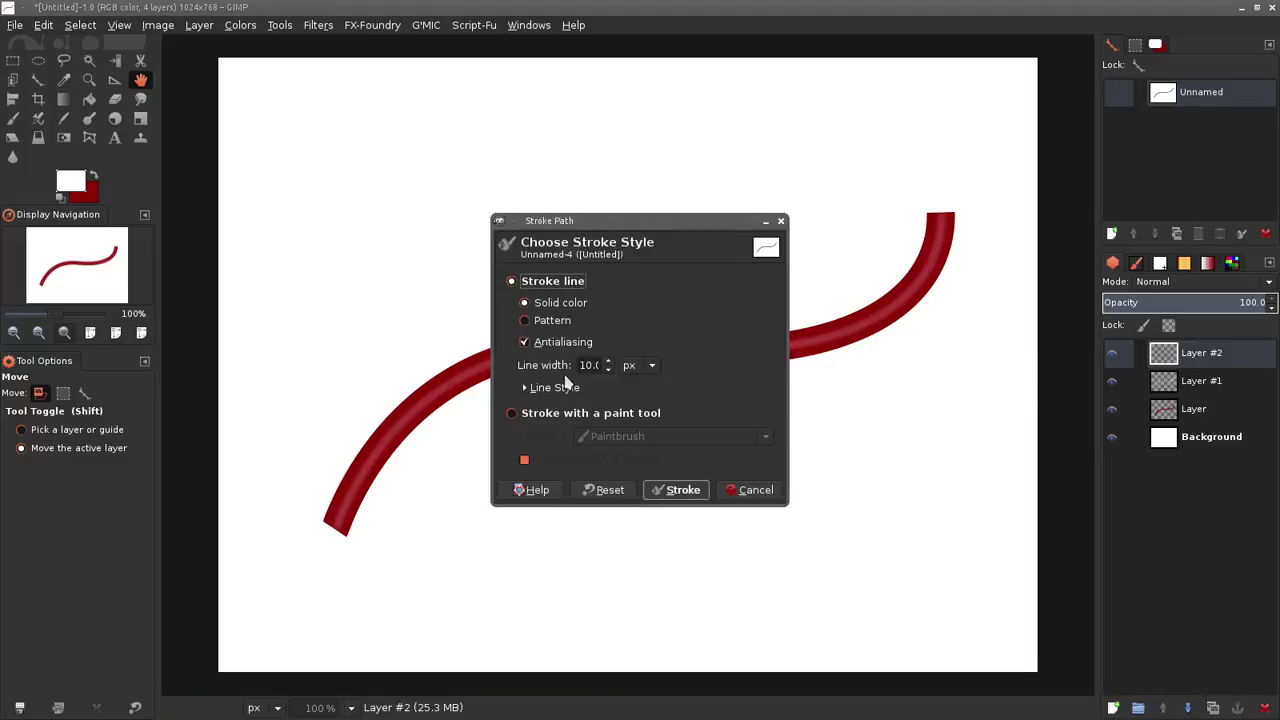
left_click(754, 490)
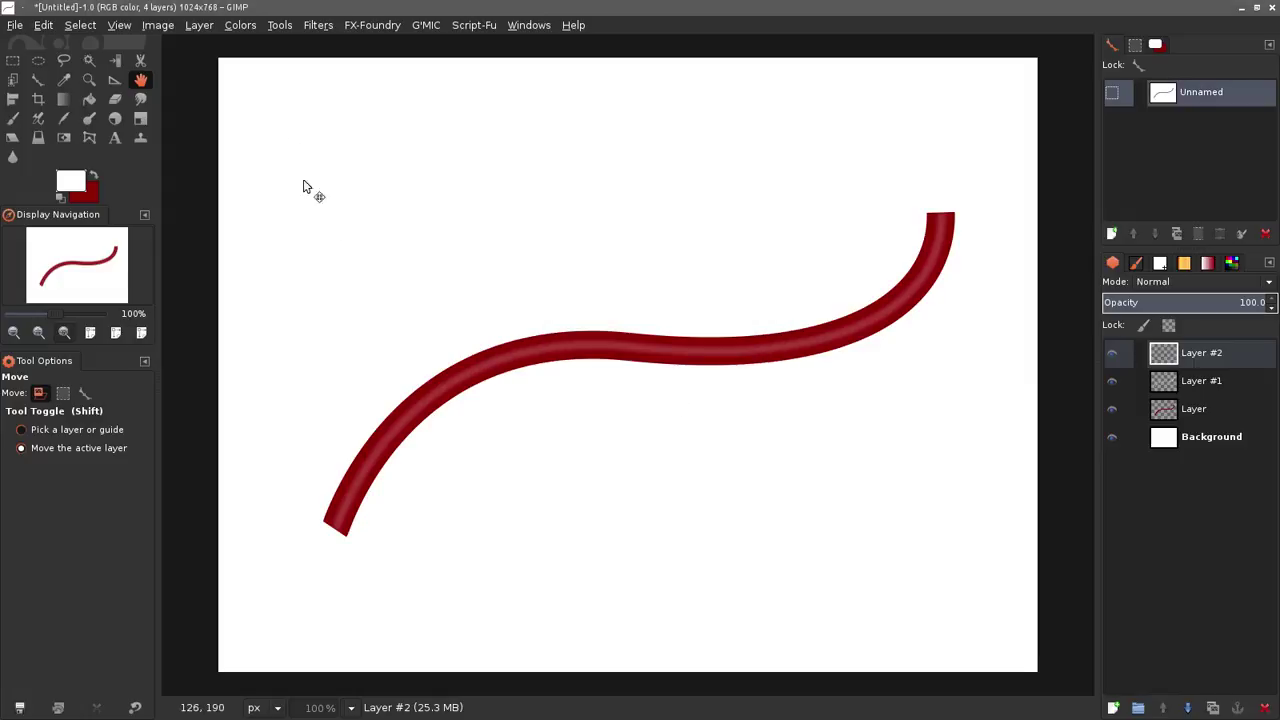
Show the wire's path outline and shift the path and its middle anchor slightly up
left_click(38, 82)
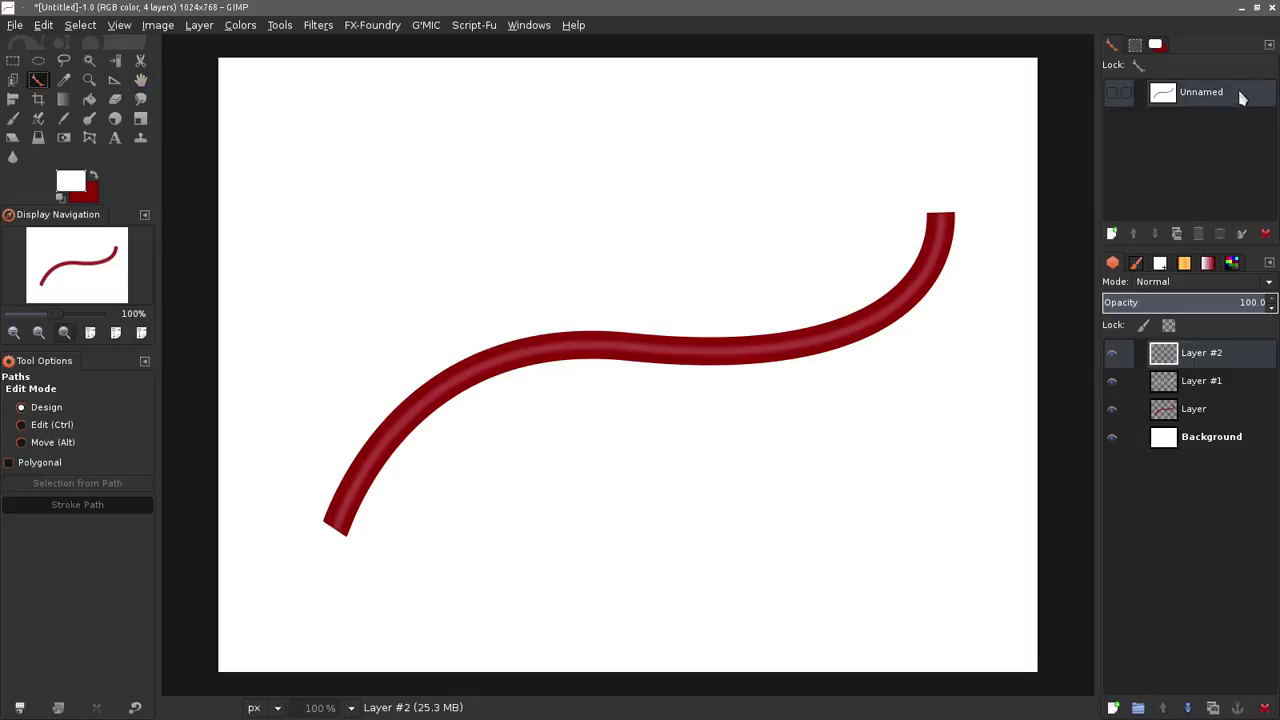
left_click(1115, 94)
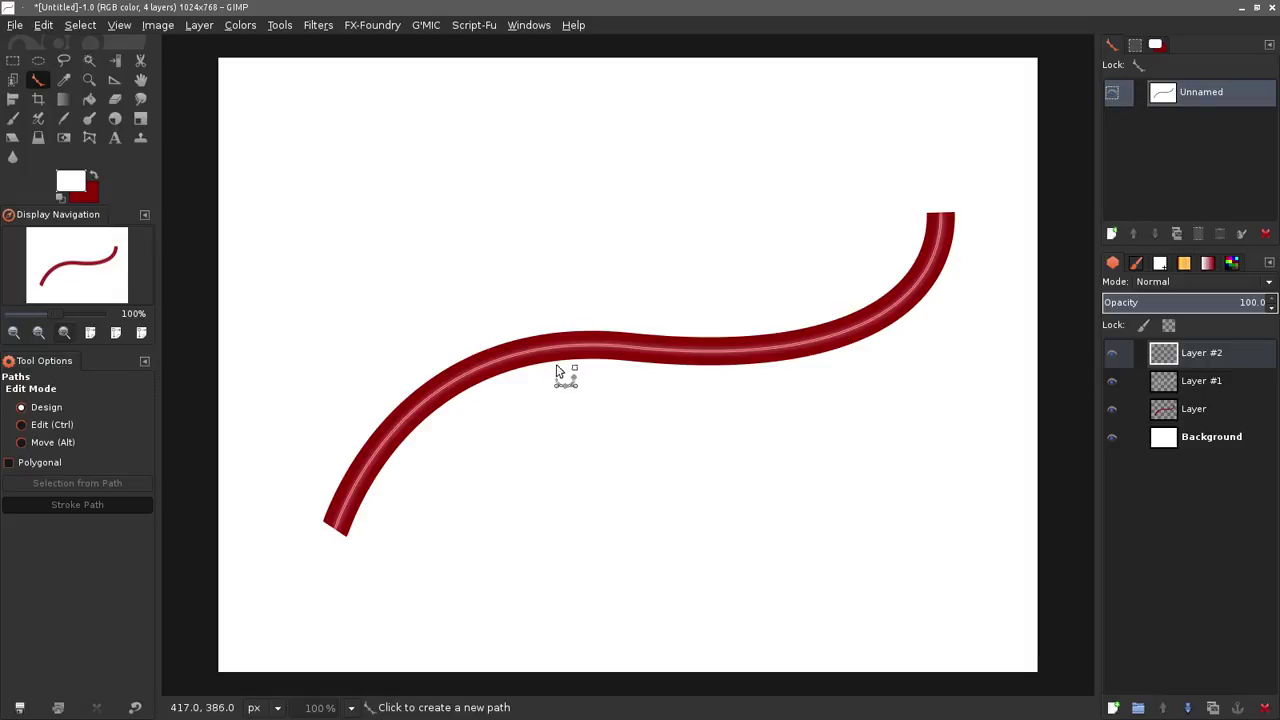
left_click(697, 360)
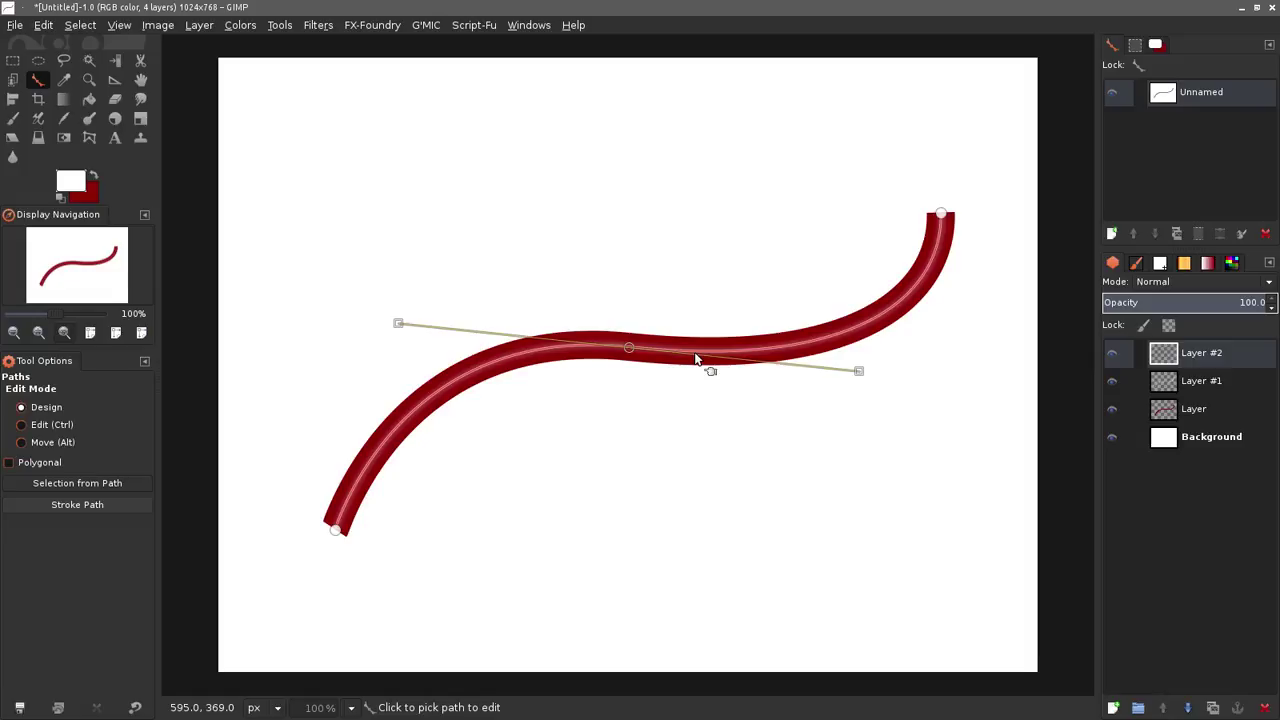
left_click_drag(628, 353, 627, 345)
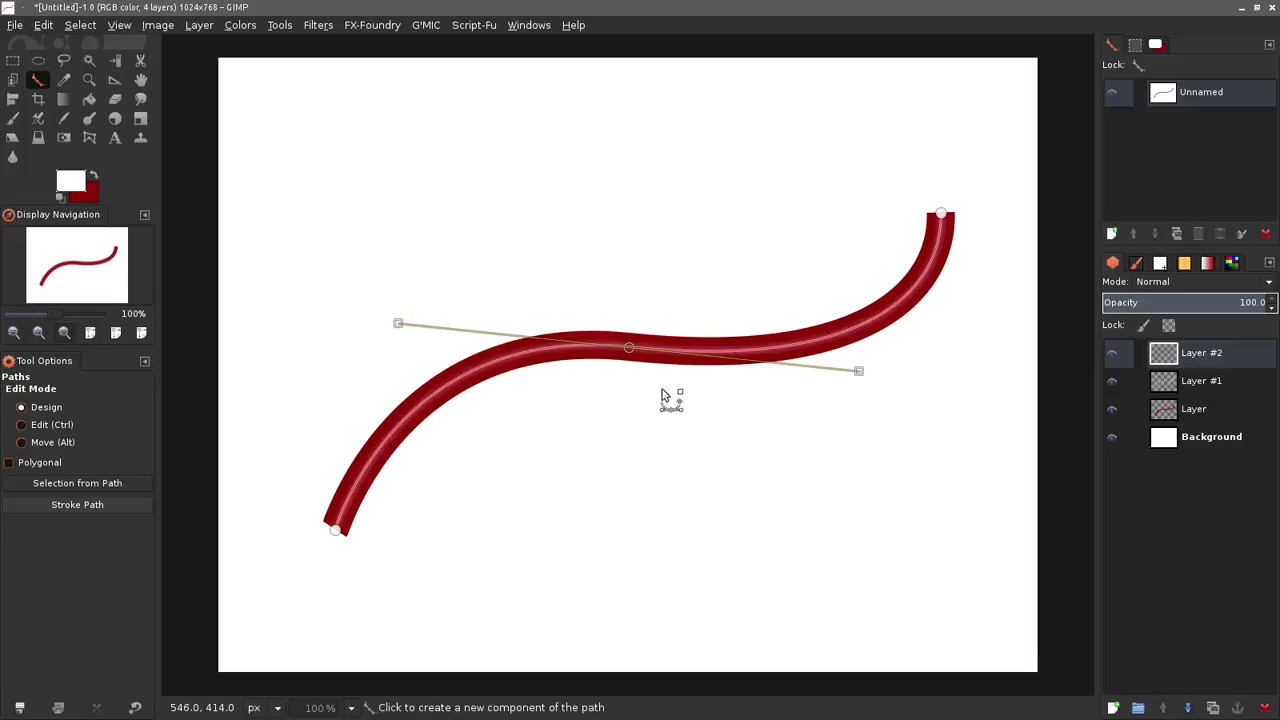
left_click_drag(789, 351, 777, 338)
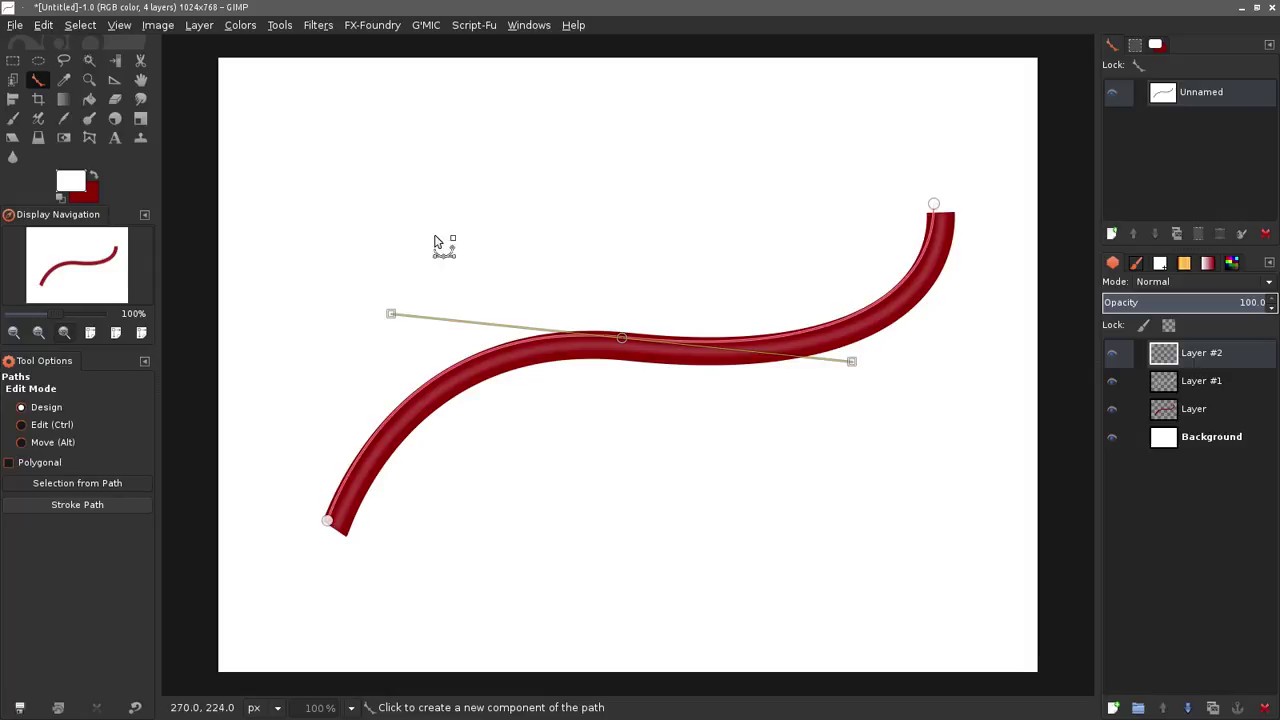
Fine-tune the path's end points and middle anchor handle to align with the wire
left_click(933, 206)
left_click_drag(932, 212, 931, 213)
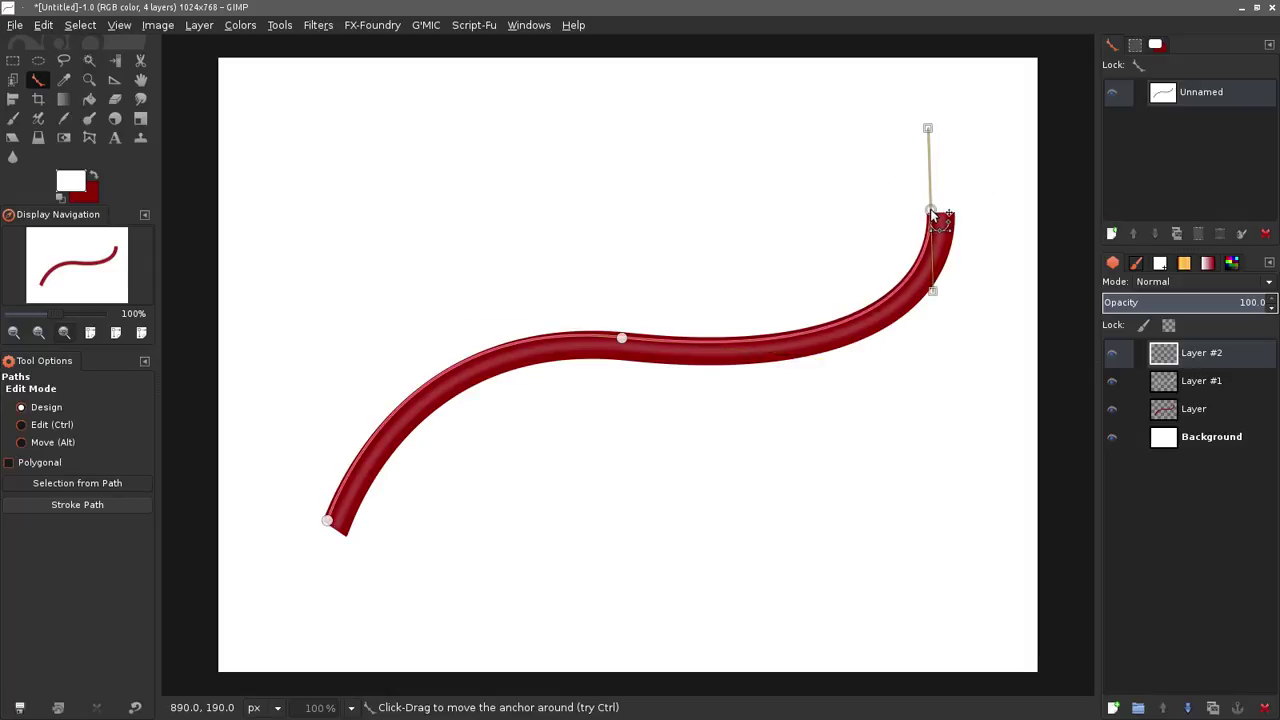
left_click(623, 338)
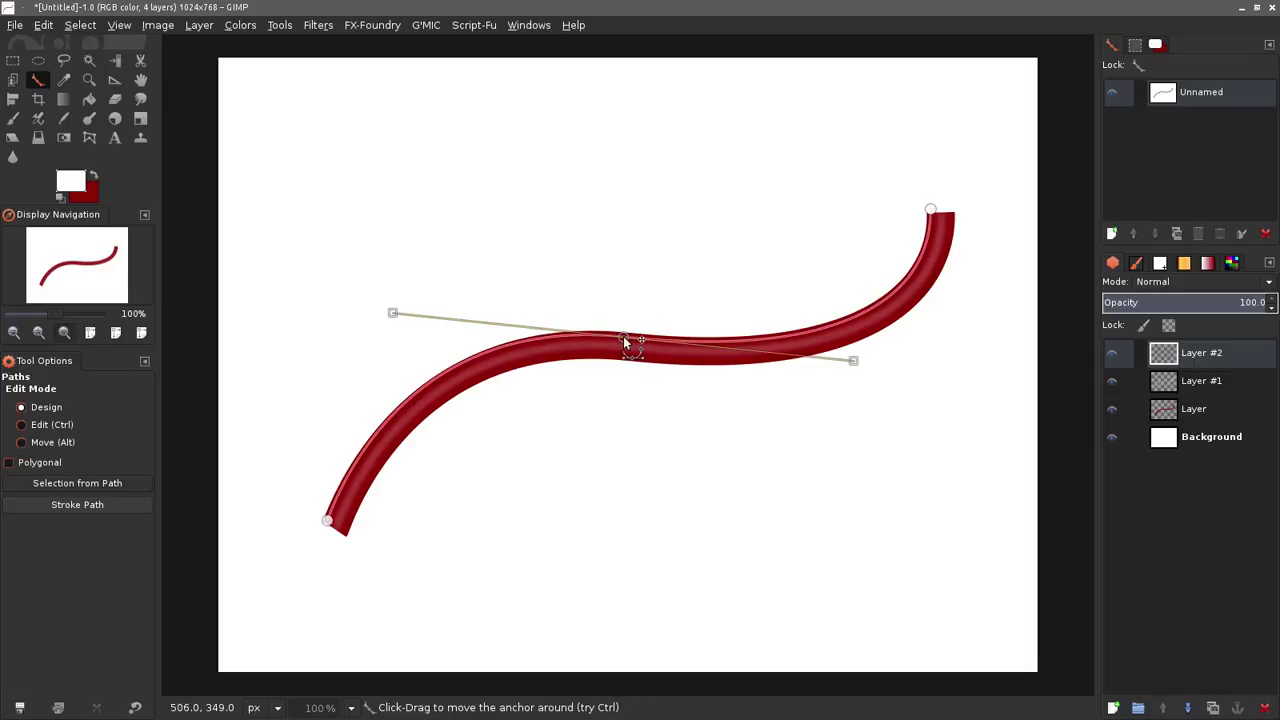
left_click_drag(393, 315, 406, 313)
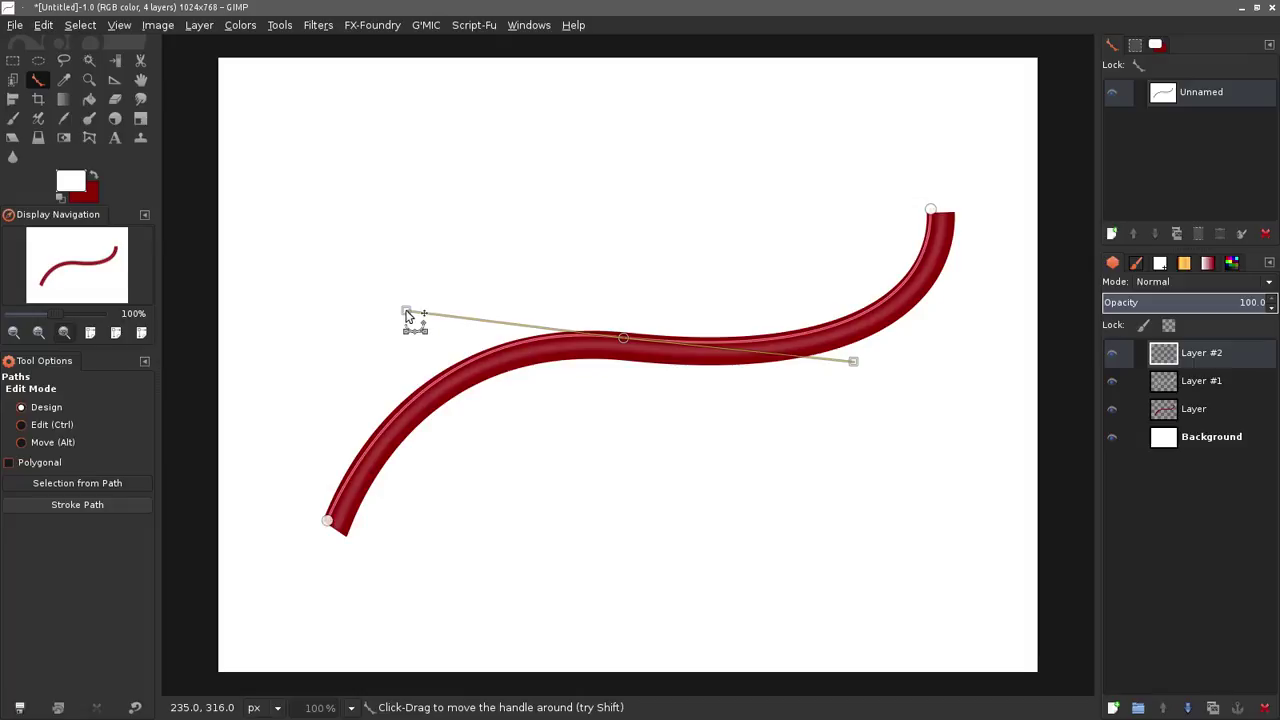
left_click(328, 524)
left_click_drag(327, 525, 337, 508)
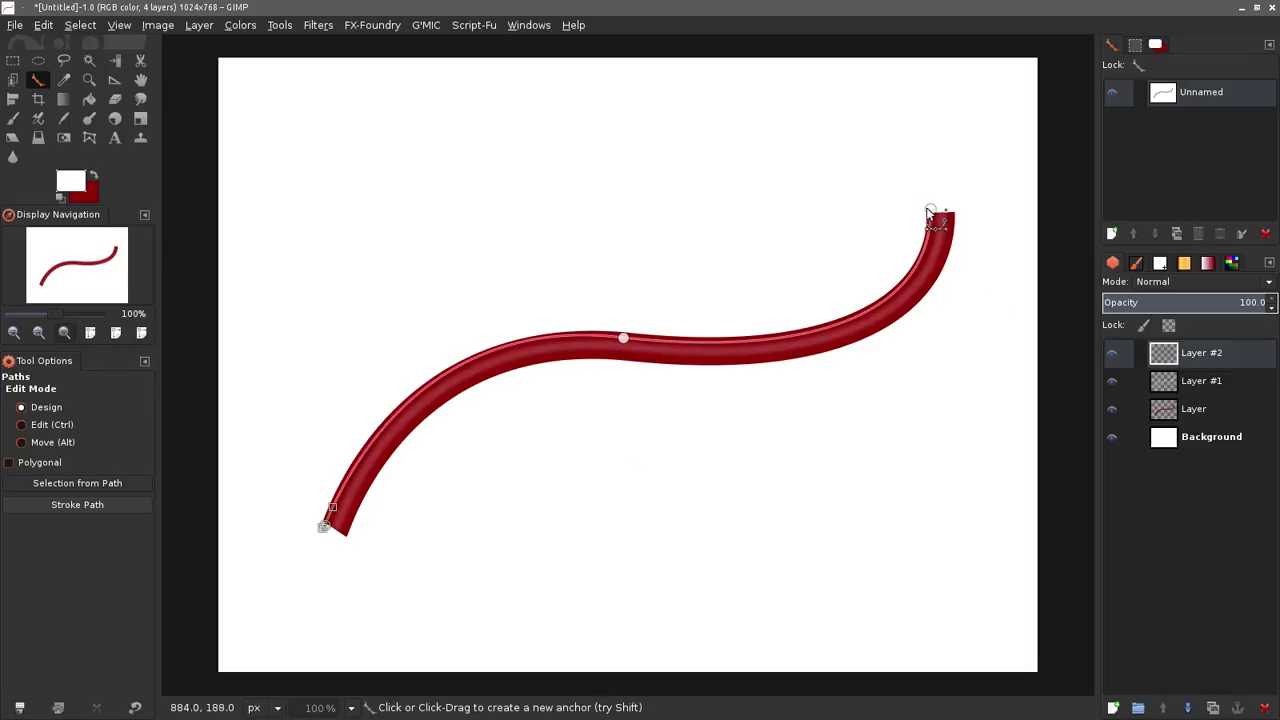
left_click(931, 212)
left_click_drag(931, 213, 933, 214)
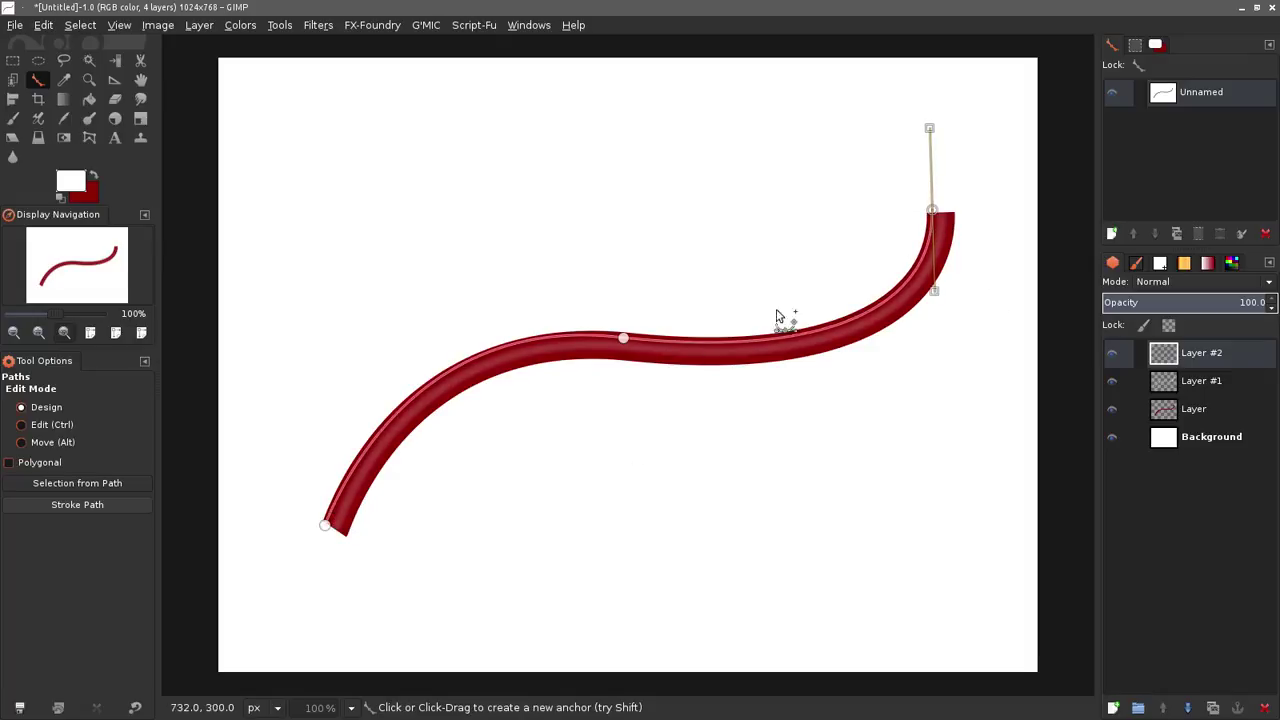
left_click(623, 339)
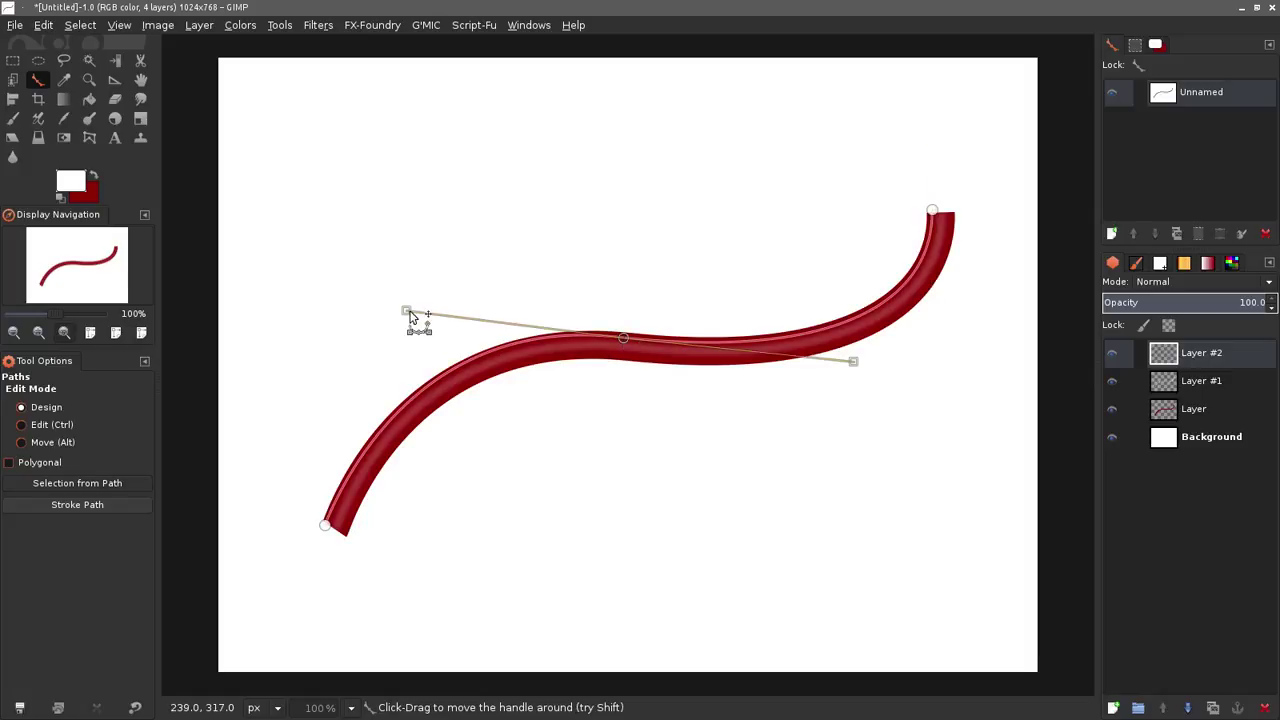
left_click_drag(407, 311, 410, 314)
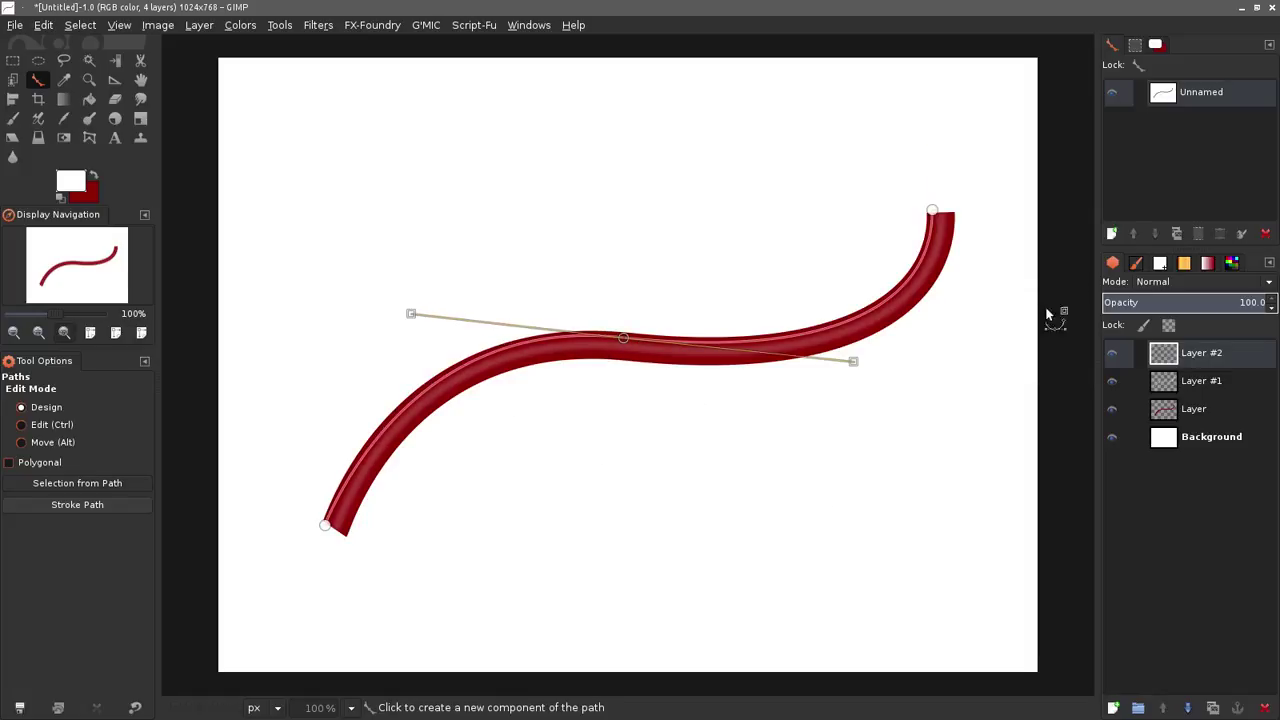
left_click(1243, 235)
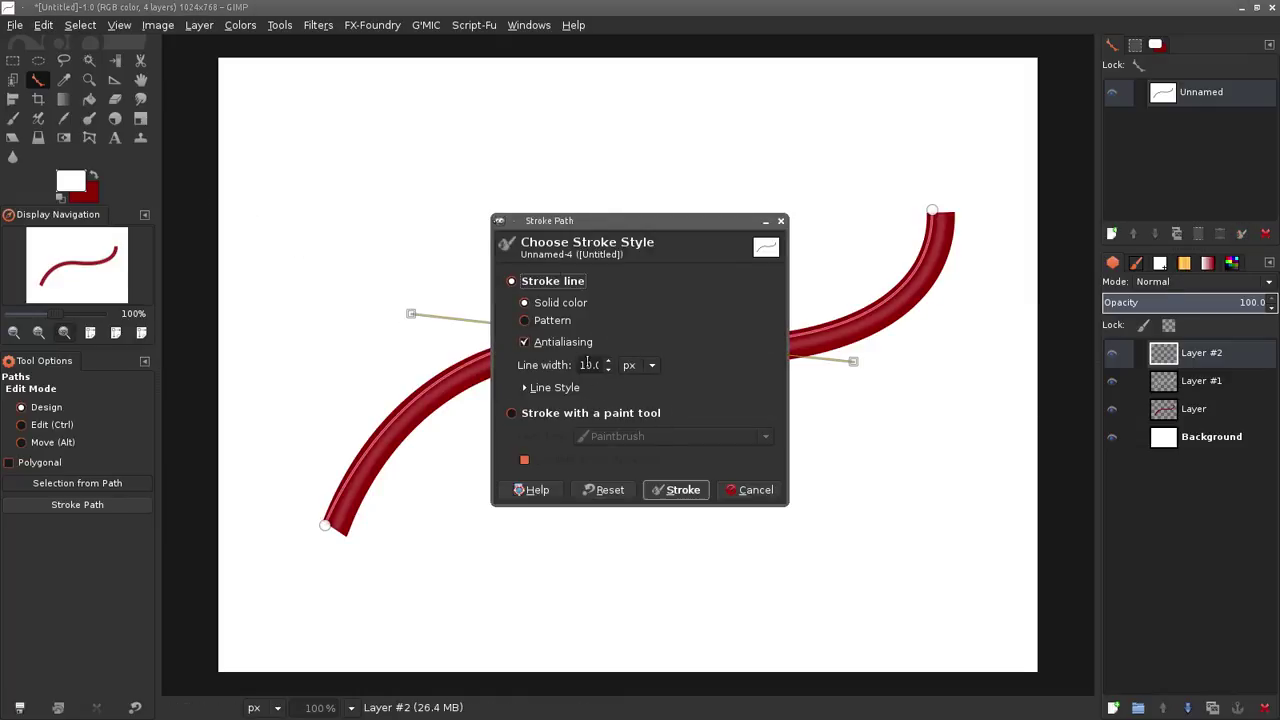
Stroke a 2 px white line along the path on Layer #2 and hide the path outline
left_click_drag(579, 365, 688, 369)
type("2")
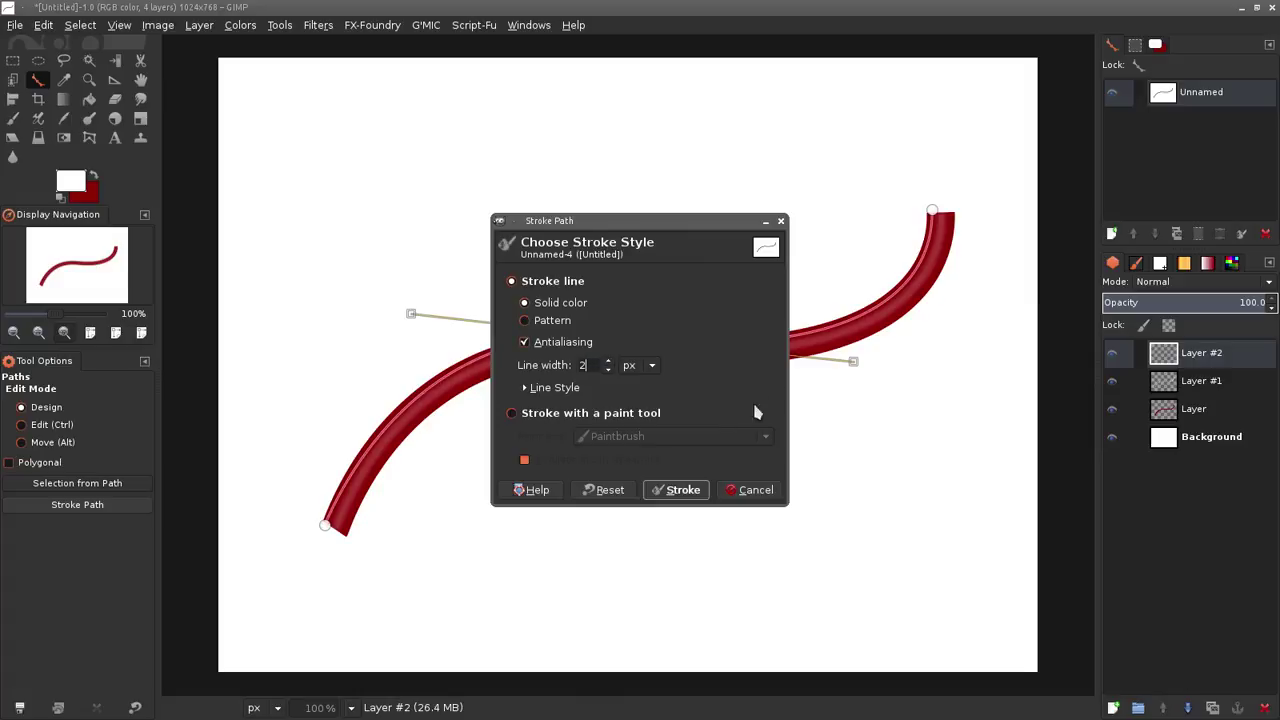
left_click(686, 490)
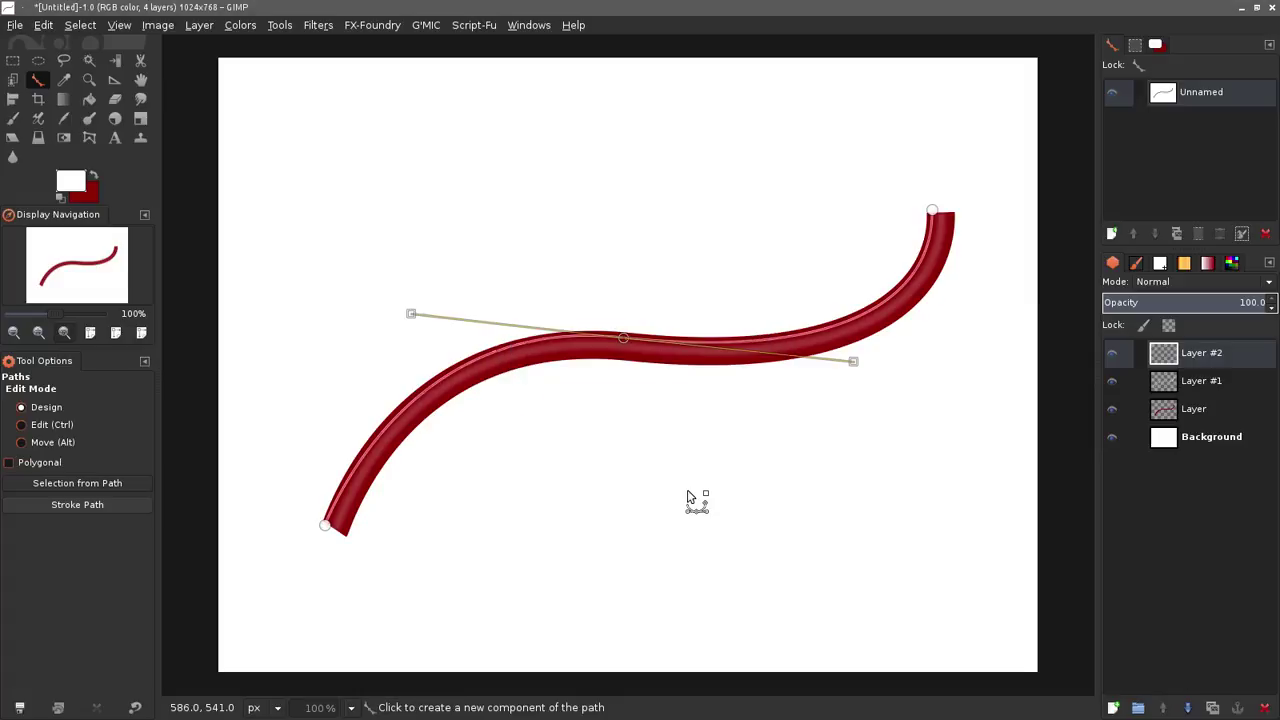
left_click(139, 81)
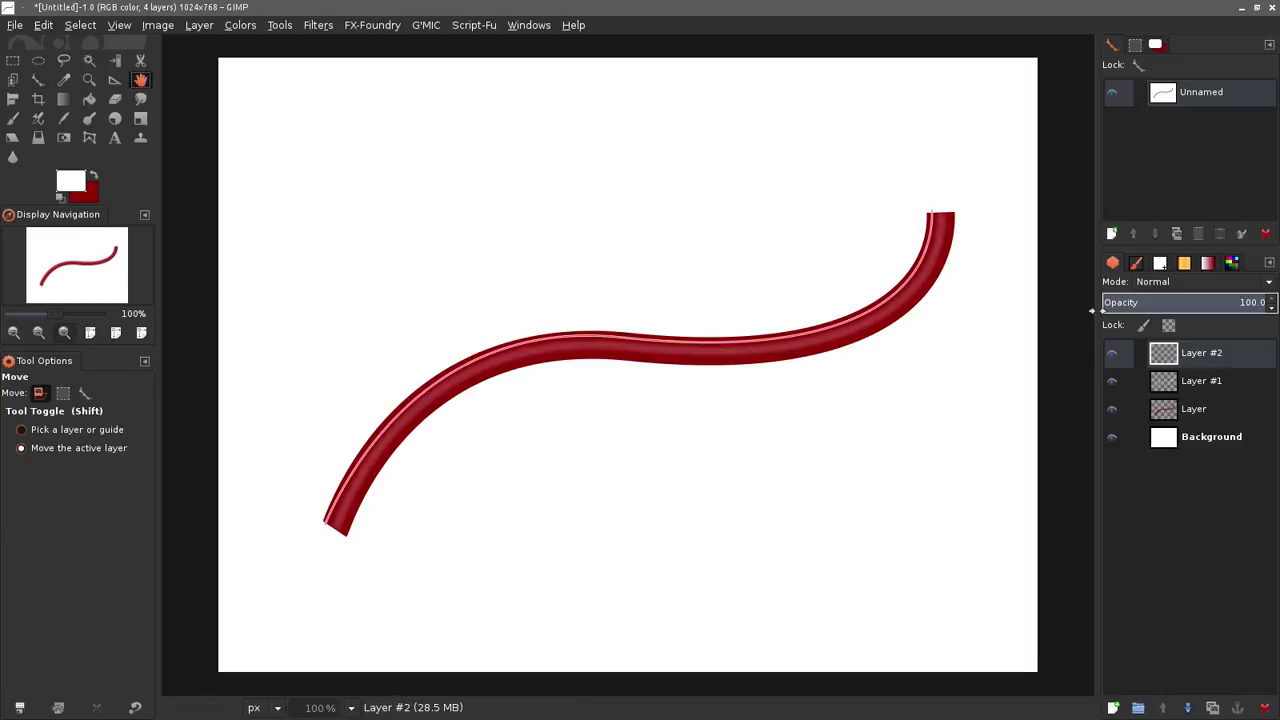
left_click(1112, 94)
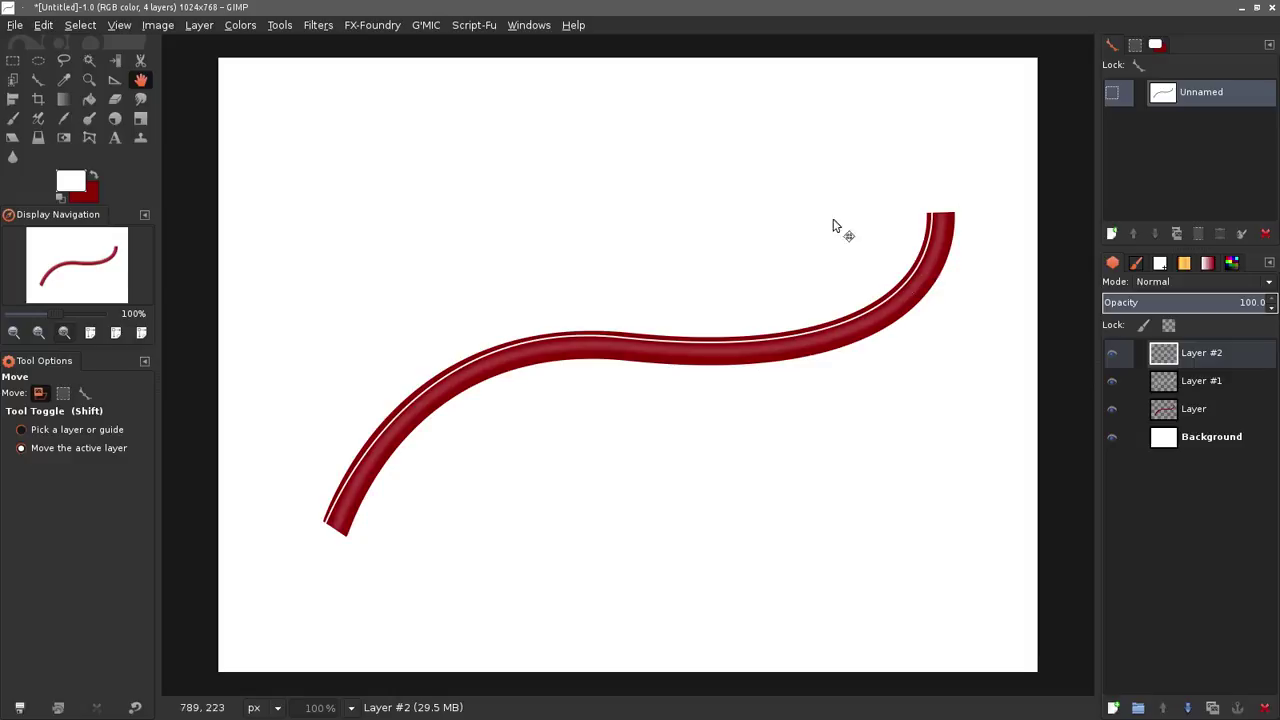
Re-apply Gaussian Blur to the white highlight line with the radius lowered to 4.0
left_click(318, 27)
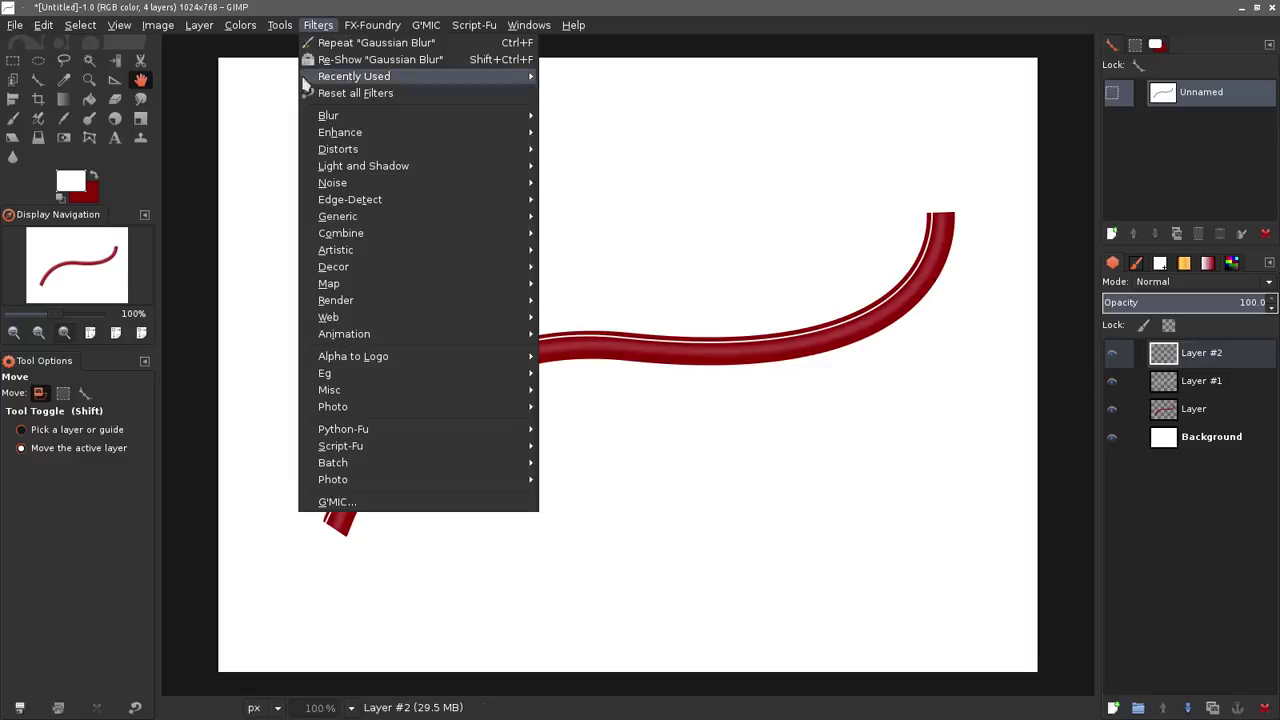
left_click(380, 59)
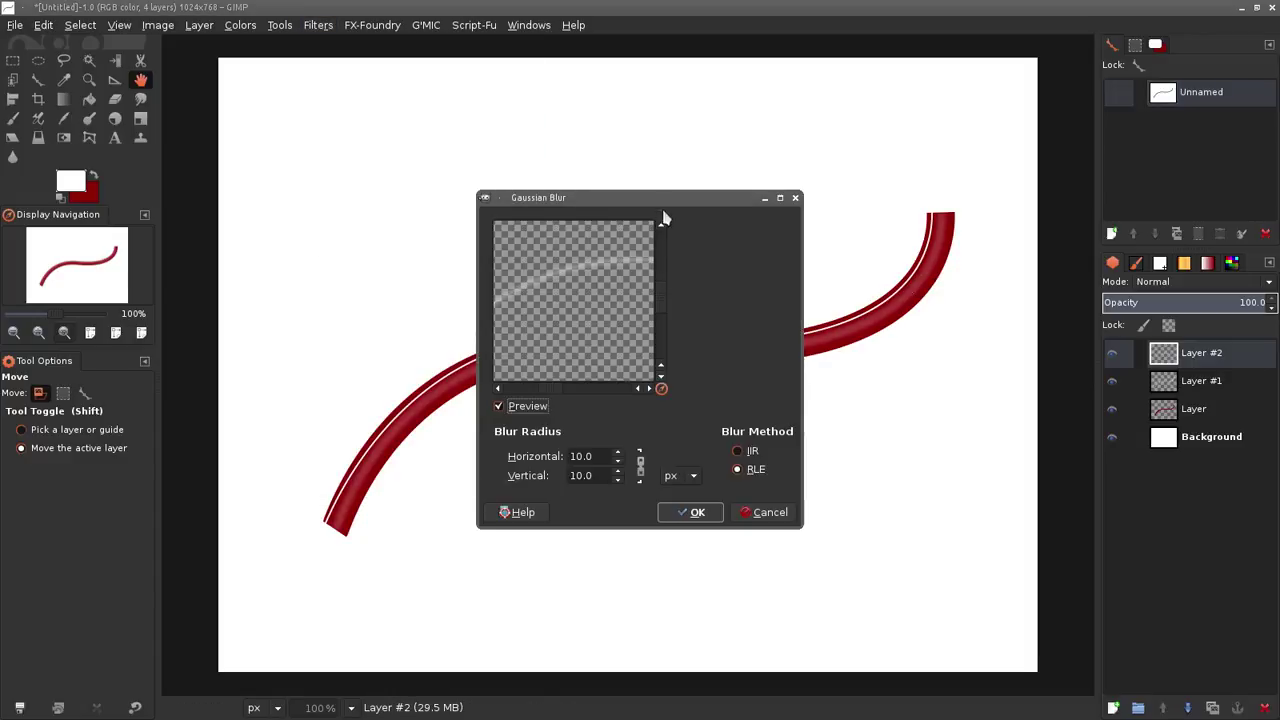
left_click_drag(663, 218, 1008, 302)
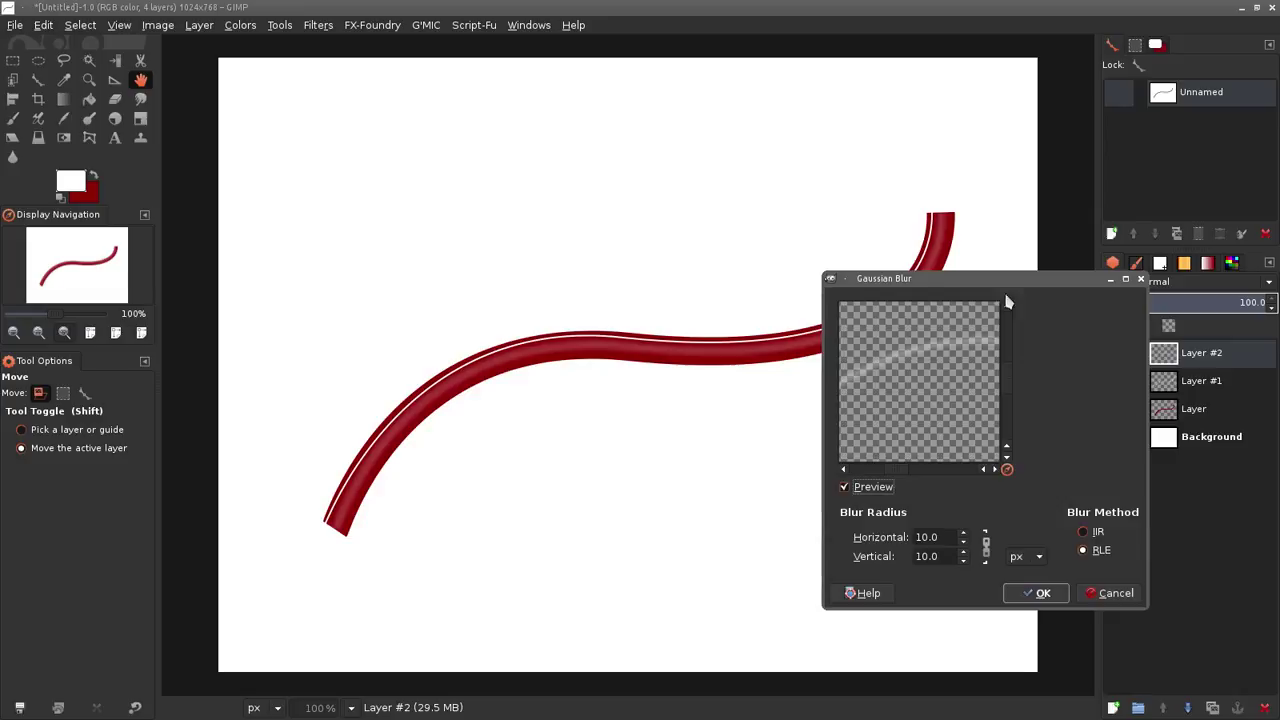
left_click(964, 561)
left_click(965, 561)
left_click(965, 561)
left_click(965, 561)
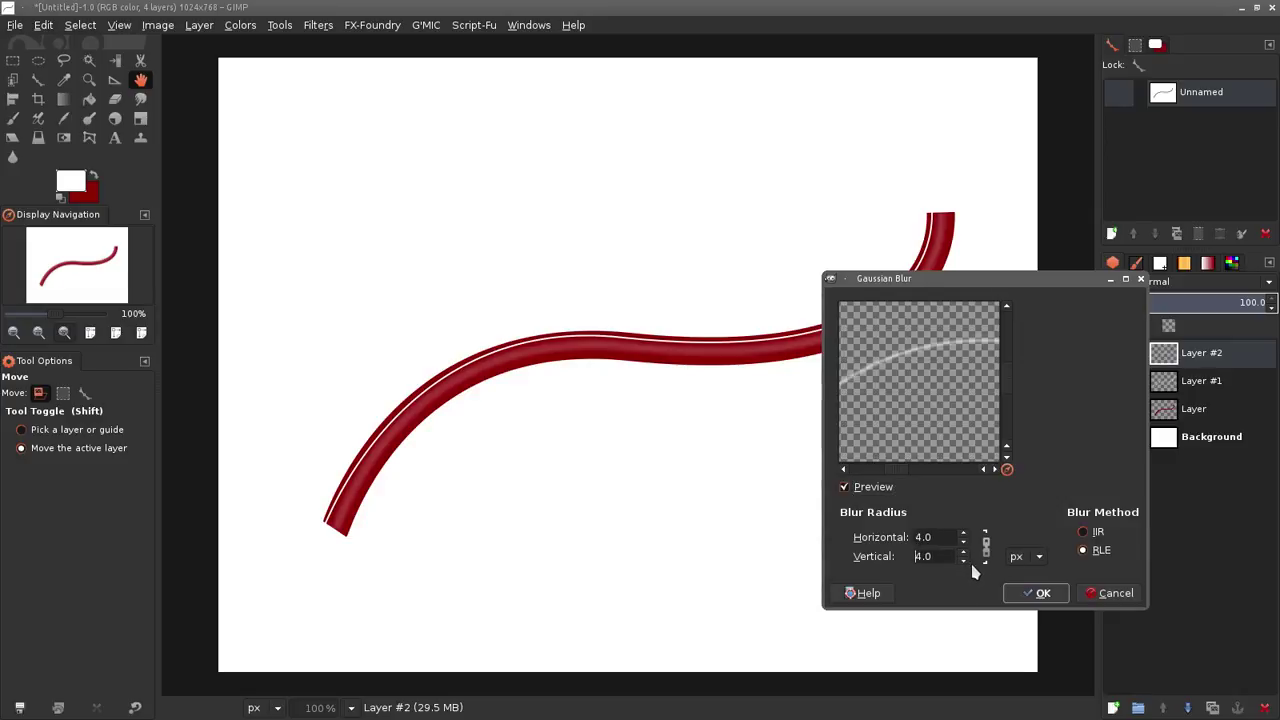
left_click(1018, 595)
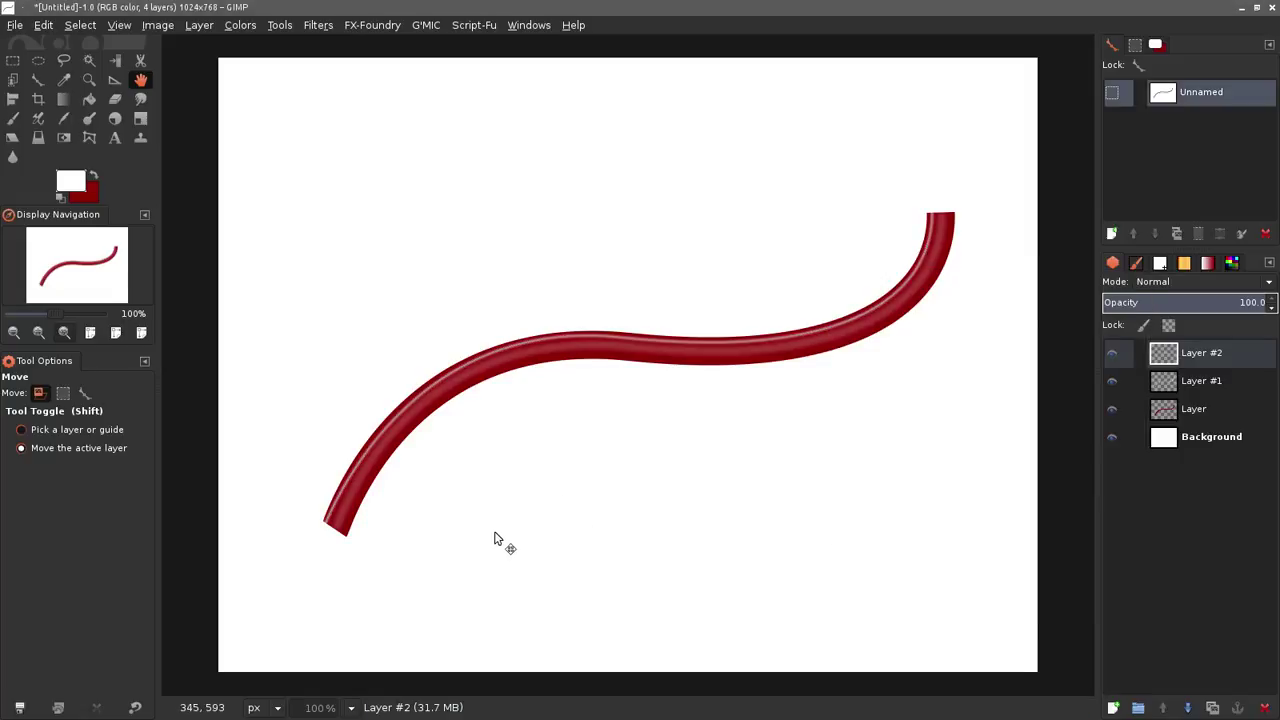
Nudge the highlight line slightly left and load the Very Soft Eraser preset on the Eraser
left_click_drag(497, 355, 475, 373)
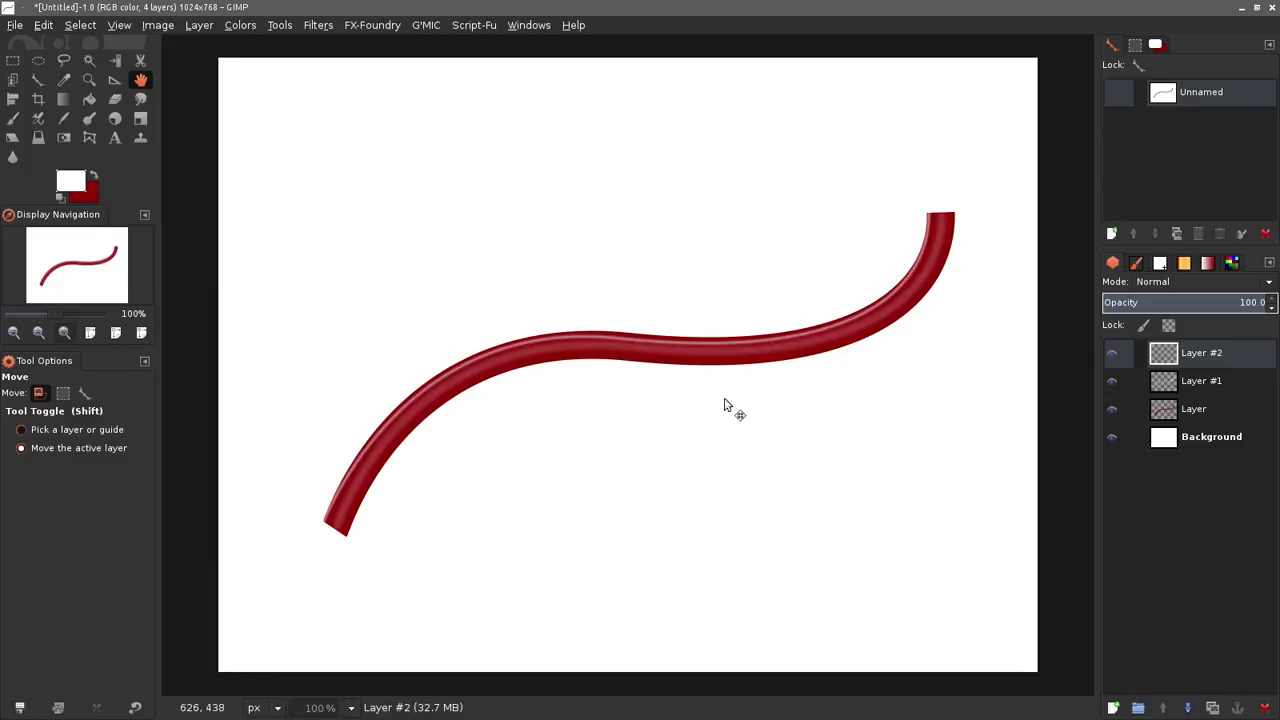
left_click(116, 100)
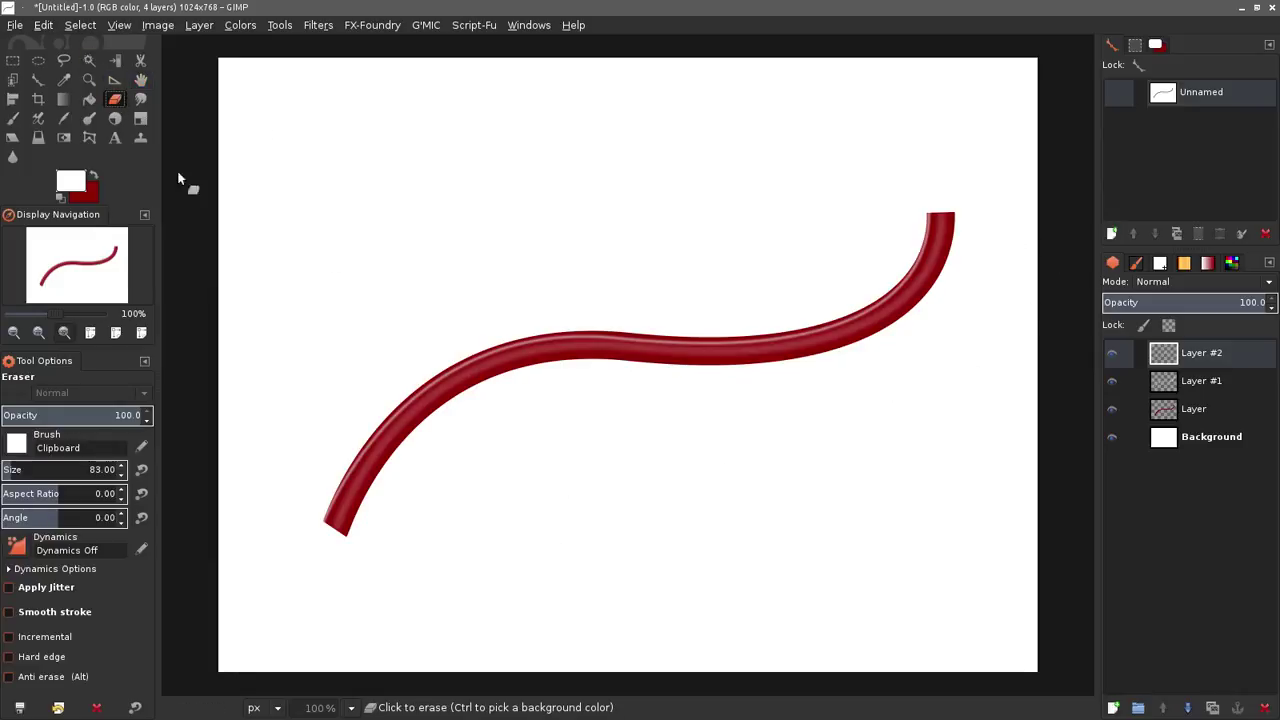
left_click(58, 707)
left_click(146, 660)
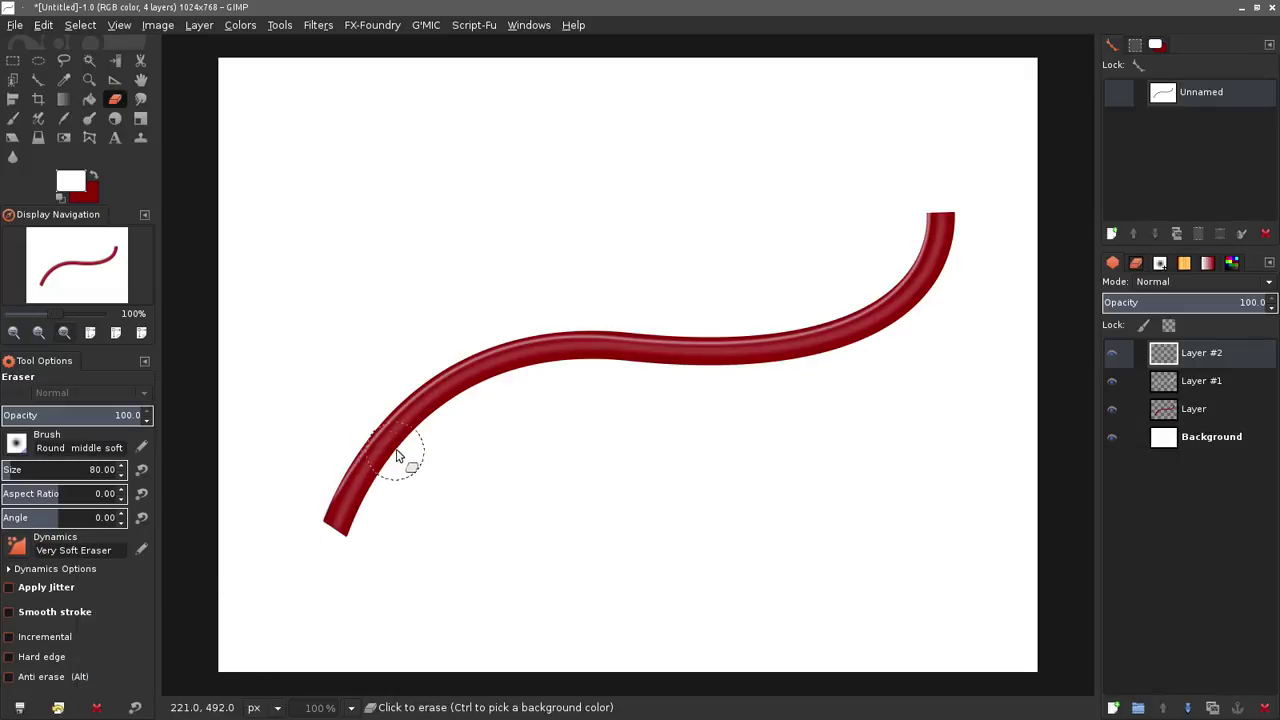
left_click(488, 396)
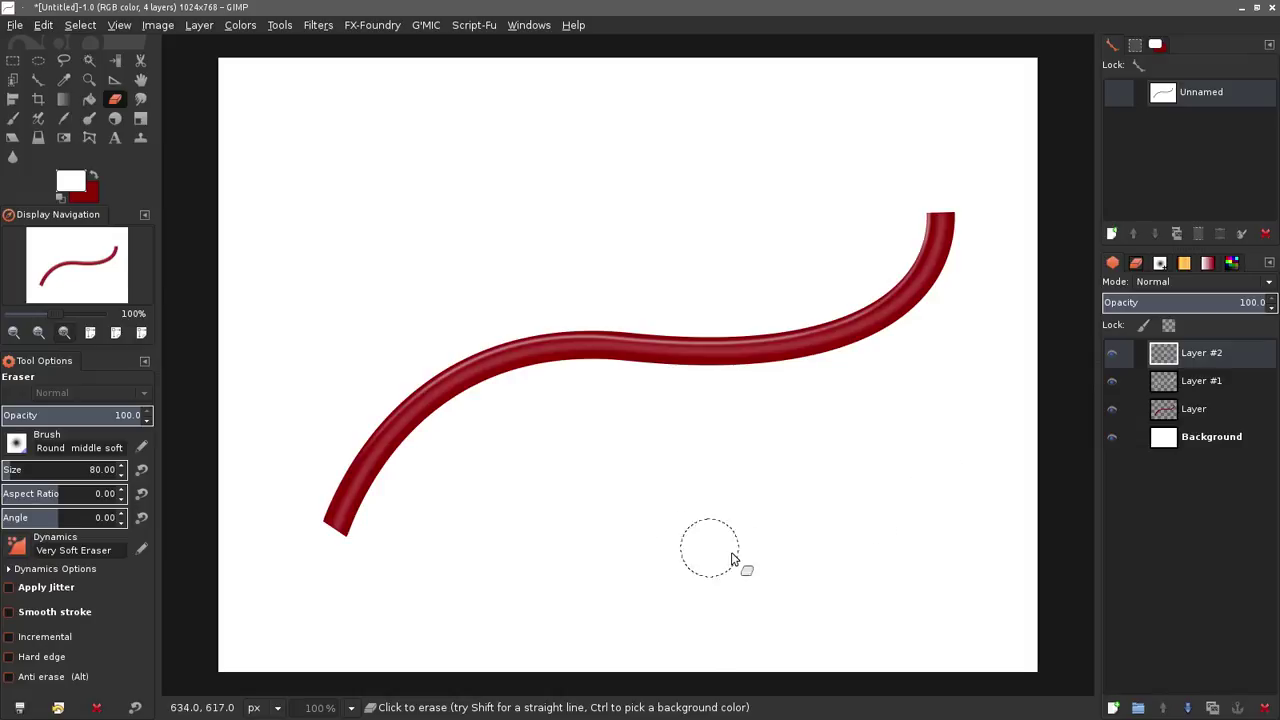
Add a new transparent-filled layer, Layer #3, directly above the Background layer
left_click(1232, 412)
left_click(1232, 436)
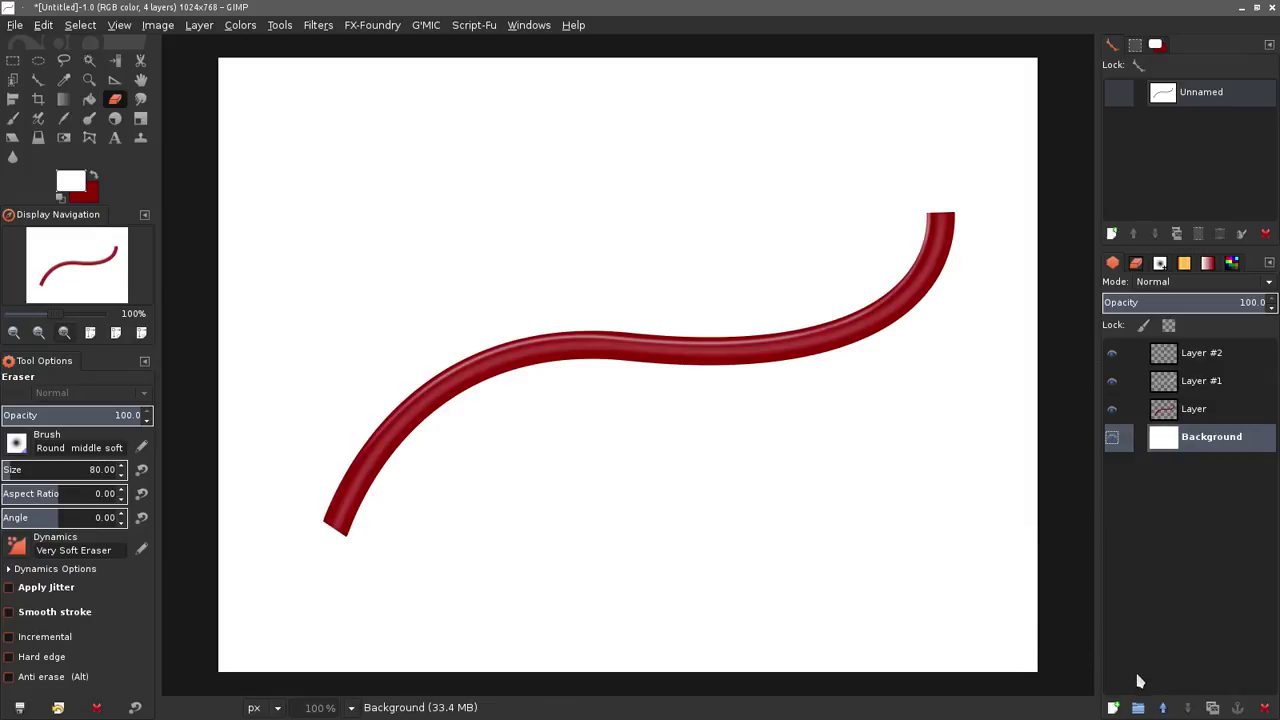
left_click(1112, 708)
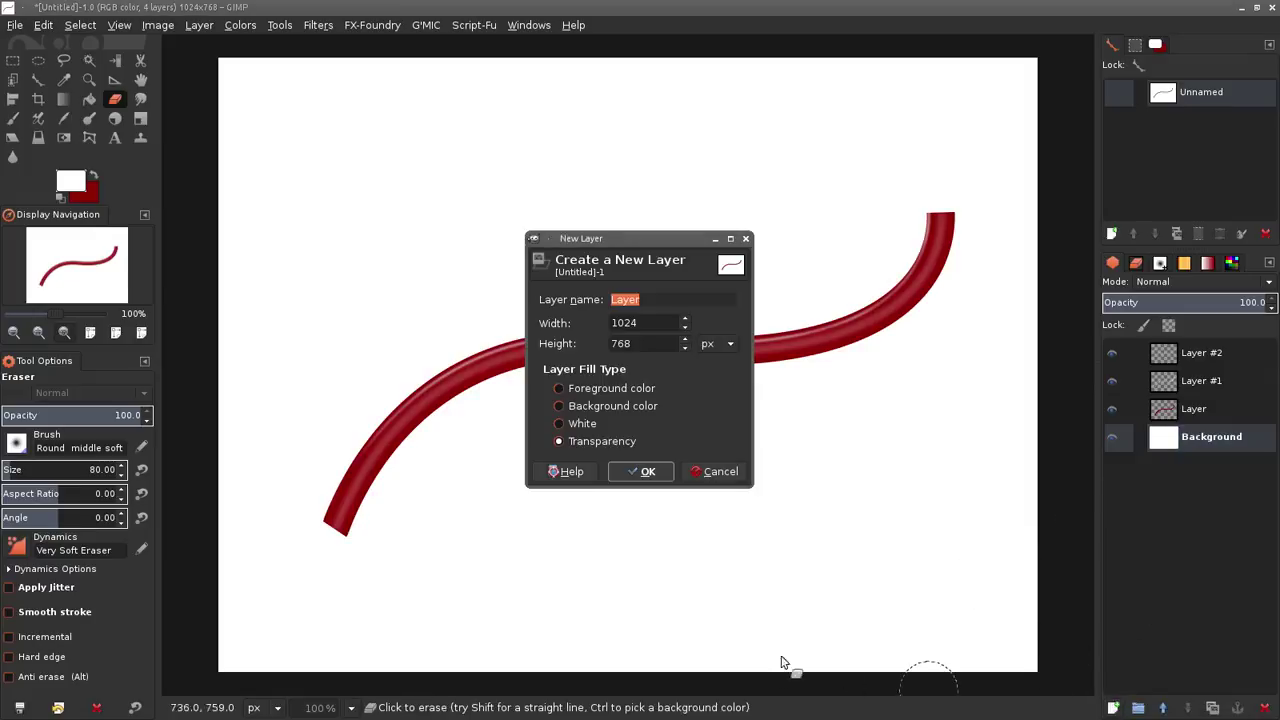
left_click(645, 472)
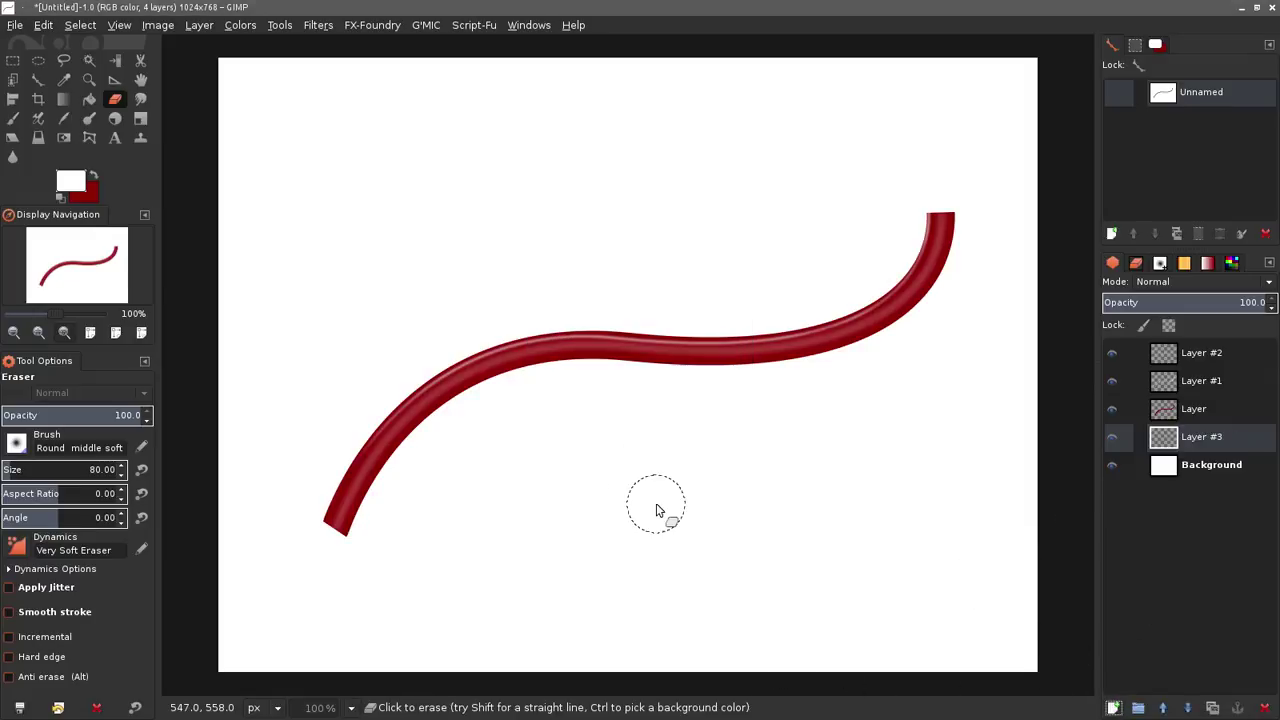
left_click(38, 80)
Draw a closed four-anchor path around the tube's top end and convert it to a selection
scroll(980, 245, "up", 2)
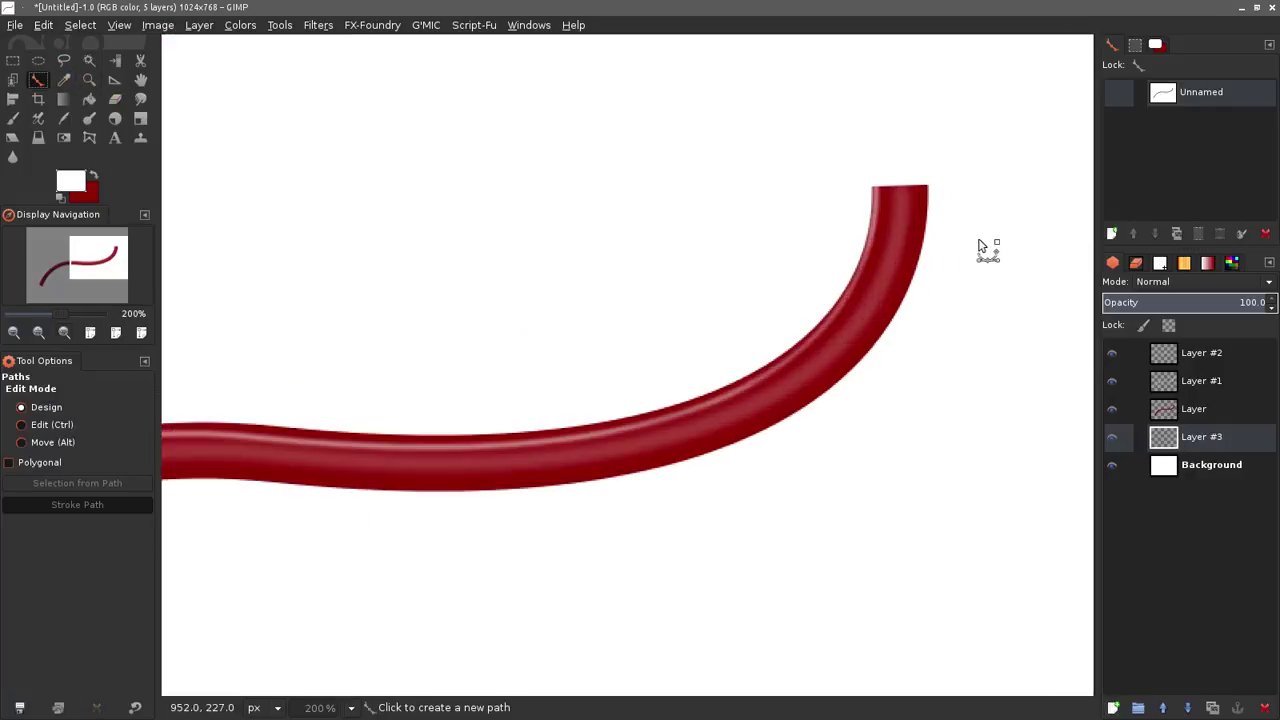
left_click(884, 161)
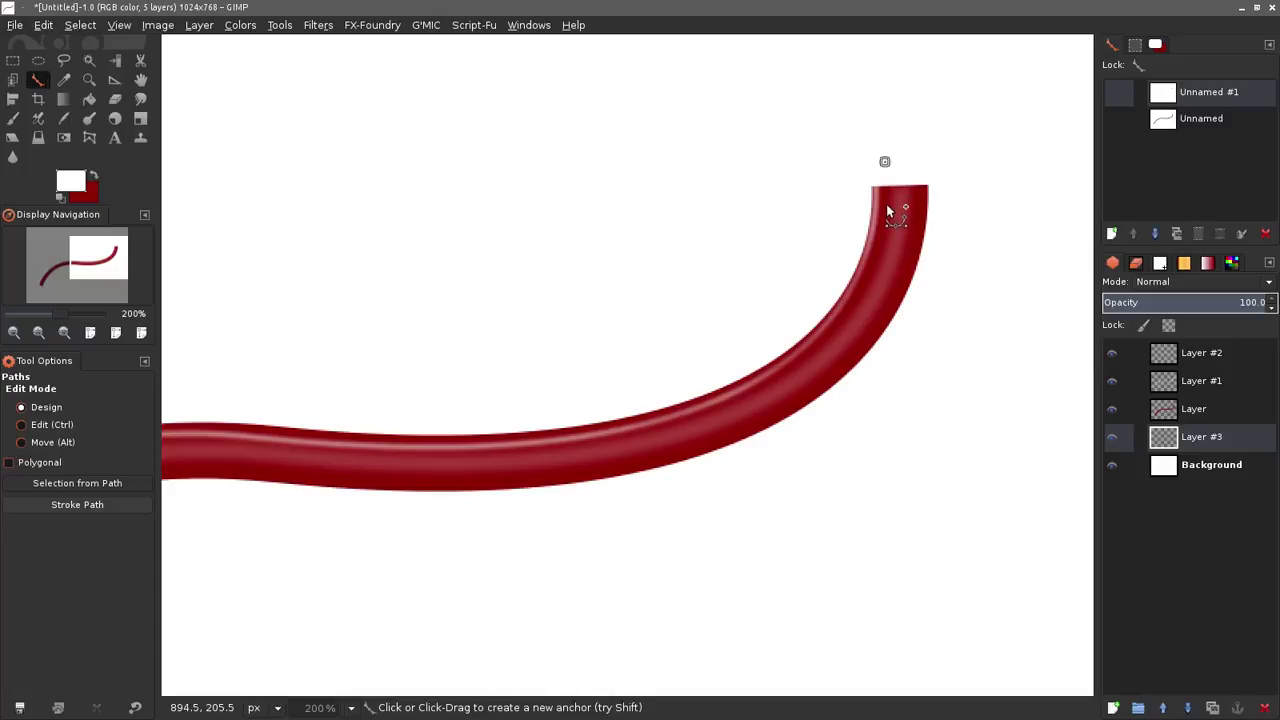
left_click(886, 205)
left_click(913, 205)
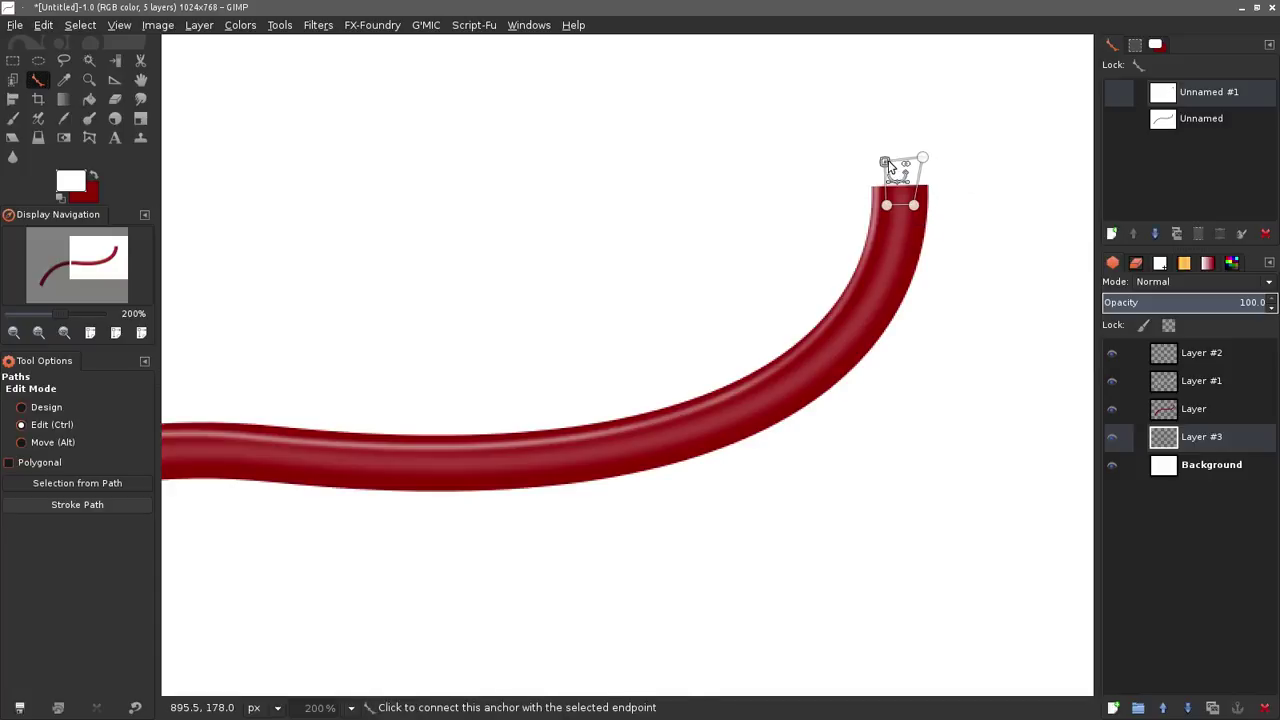
left_click(887, 165, "ctrl")
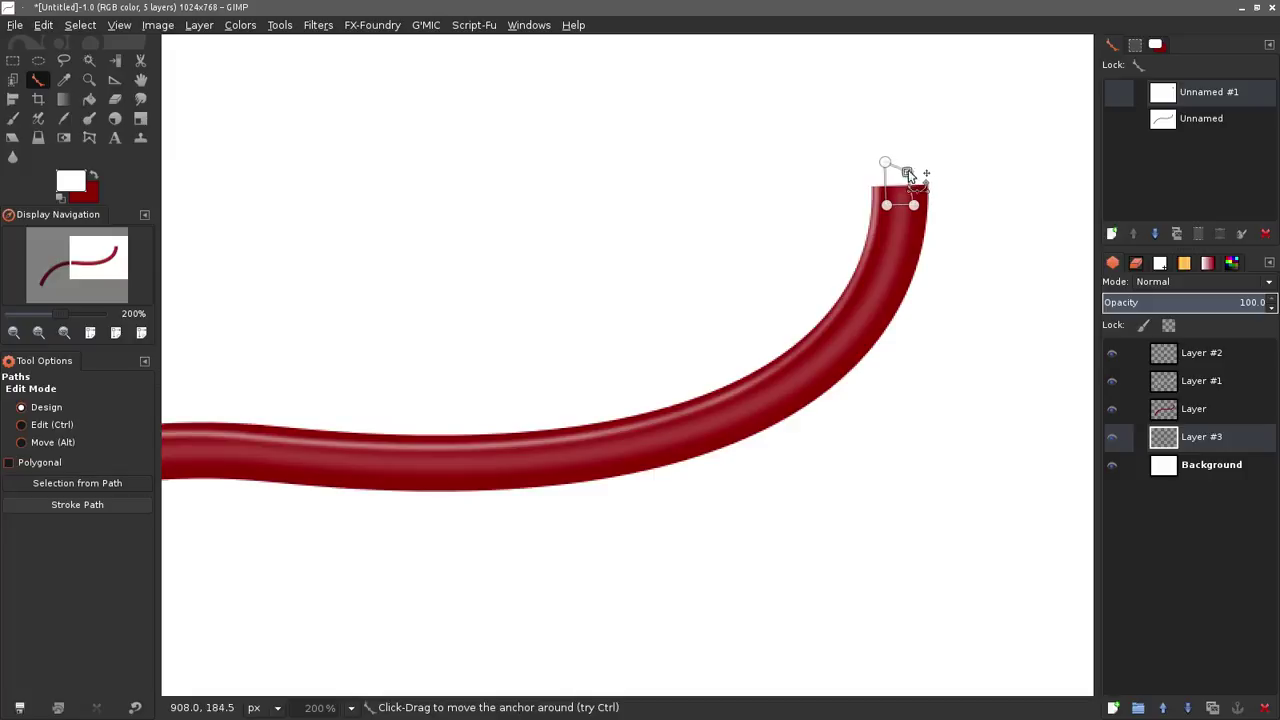
left_click_drag(908, 174, 907, 164)
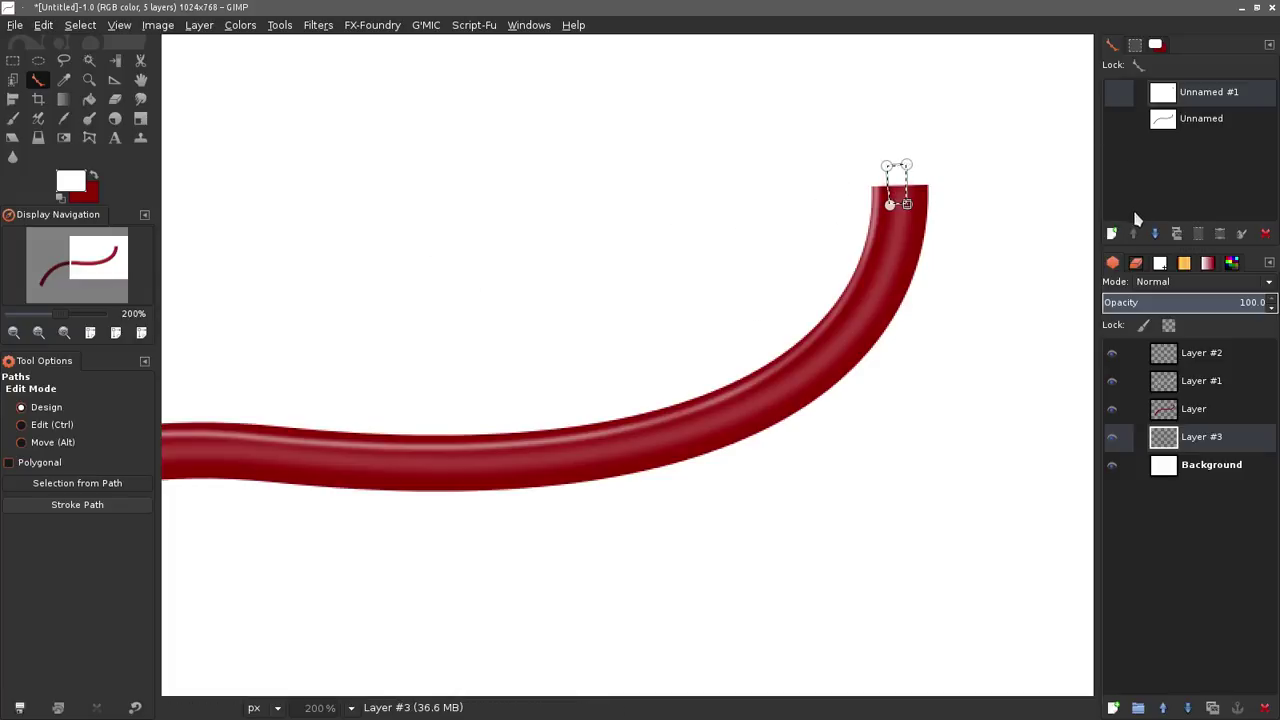
right_click(1231, 99)
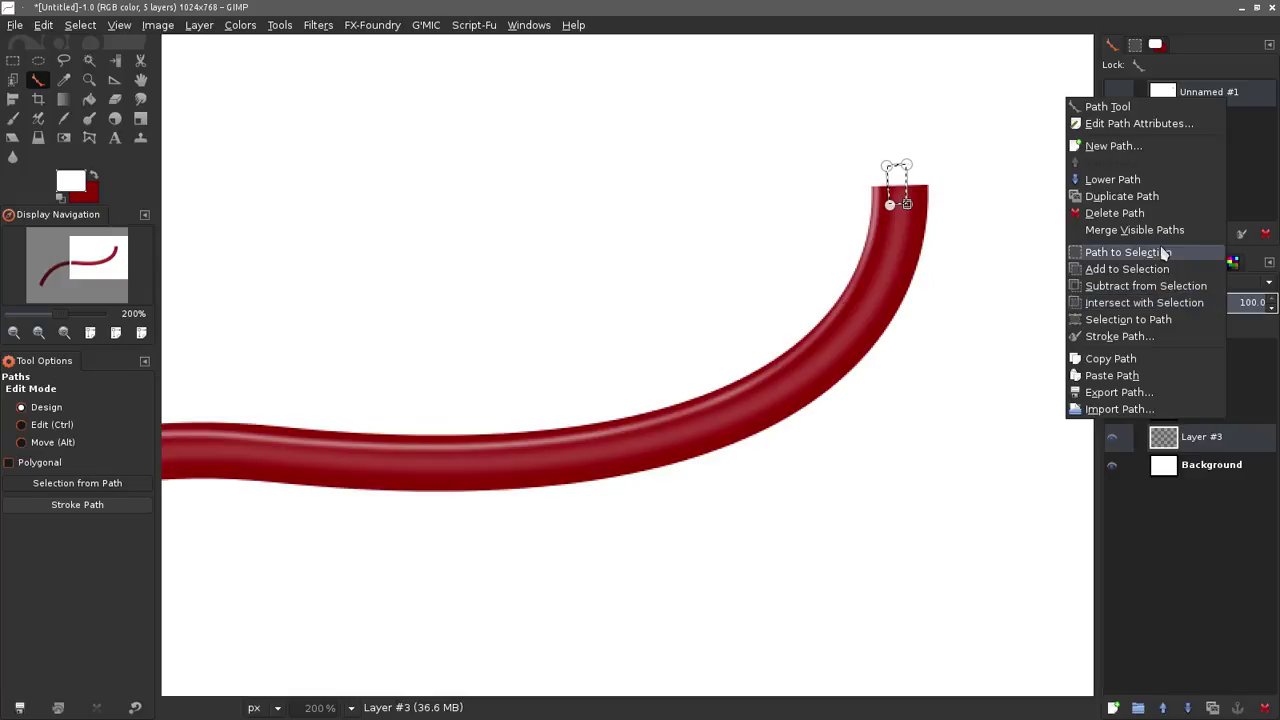
left_click(913, 27)
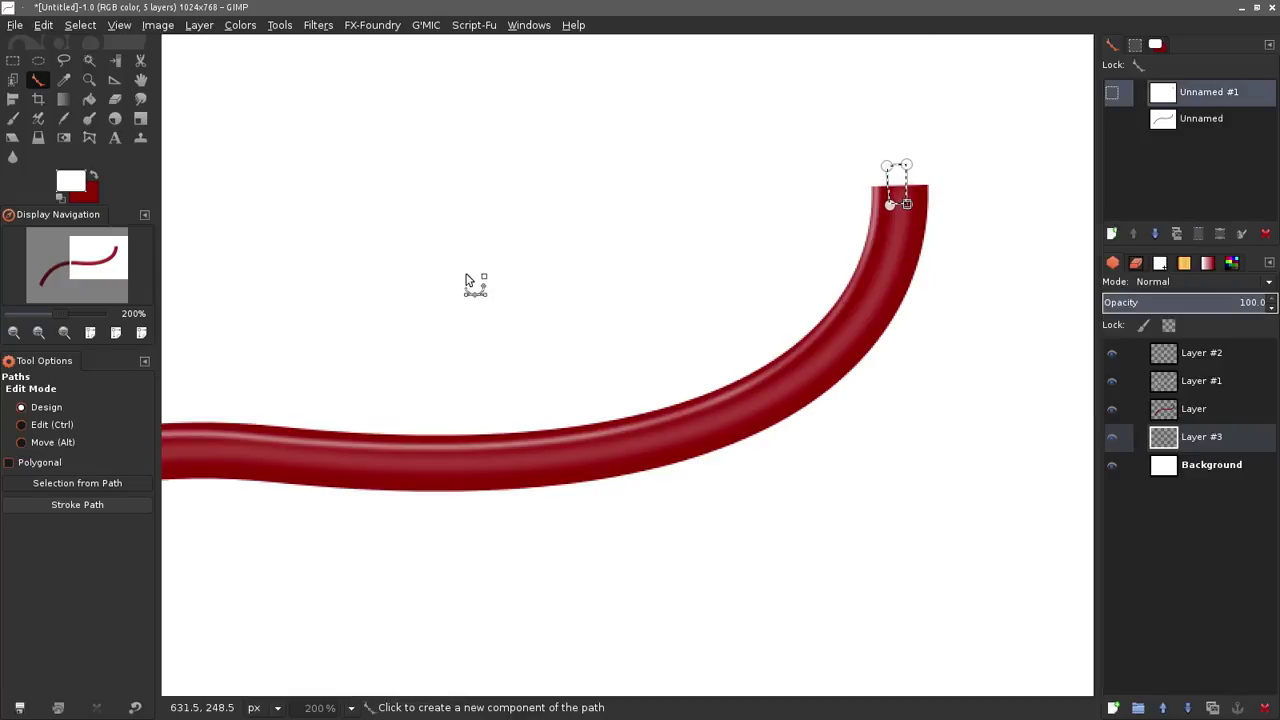
Fill the tip selection with the Golden gradient as a trial, then undo it
left_click(141, 81)
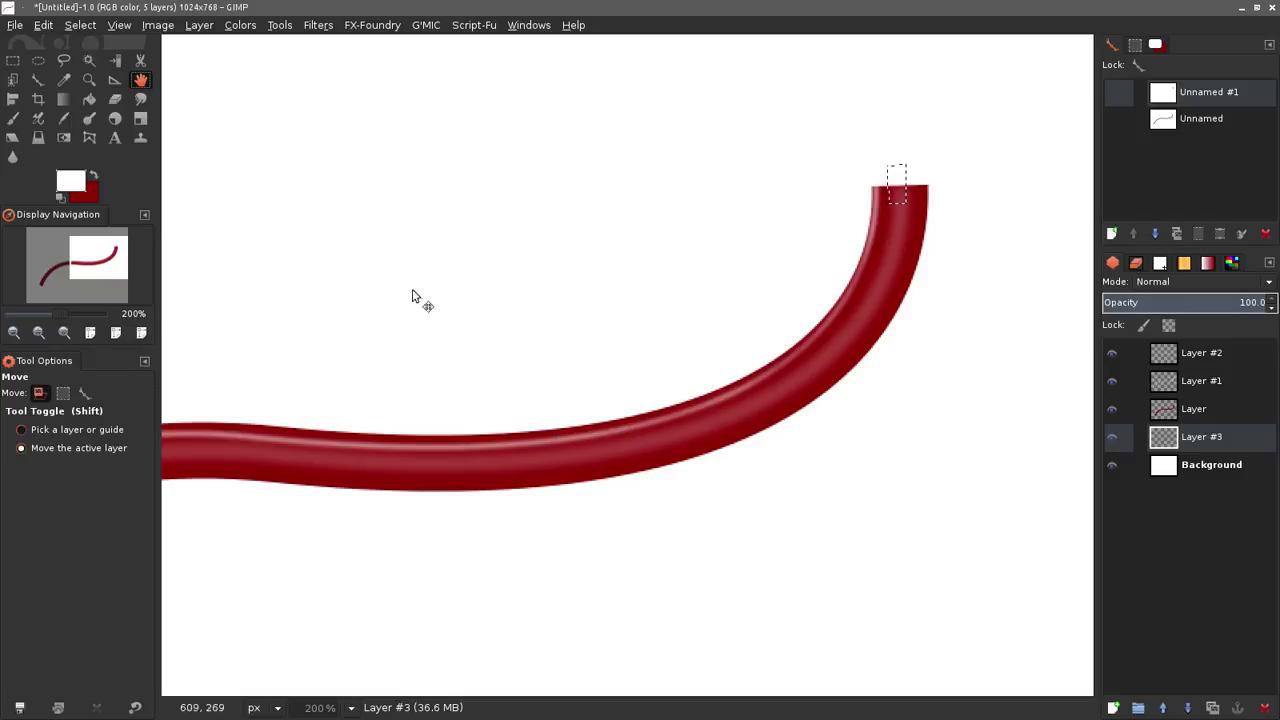
left_click(63, 99)
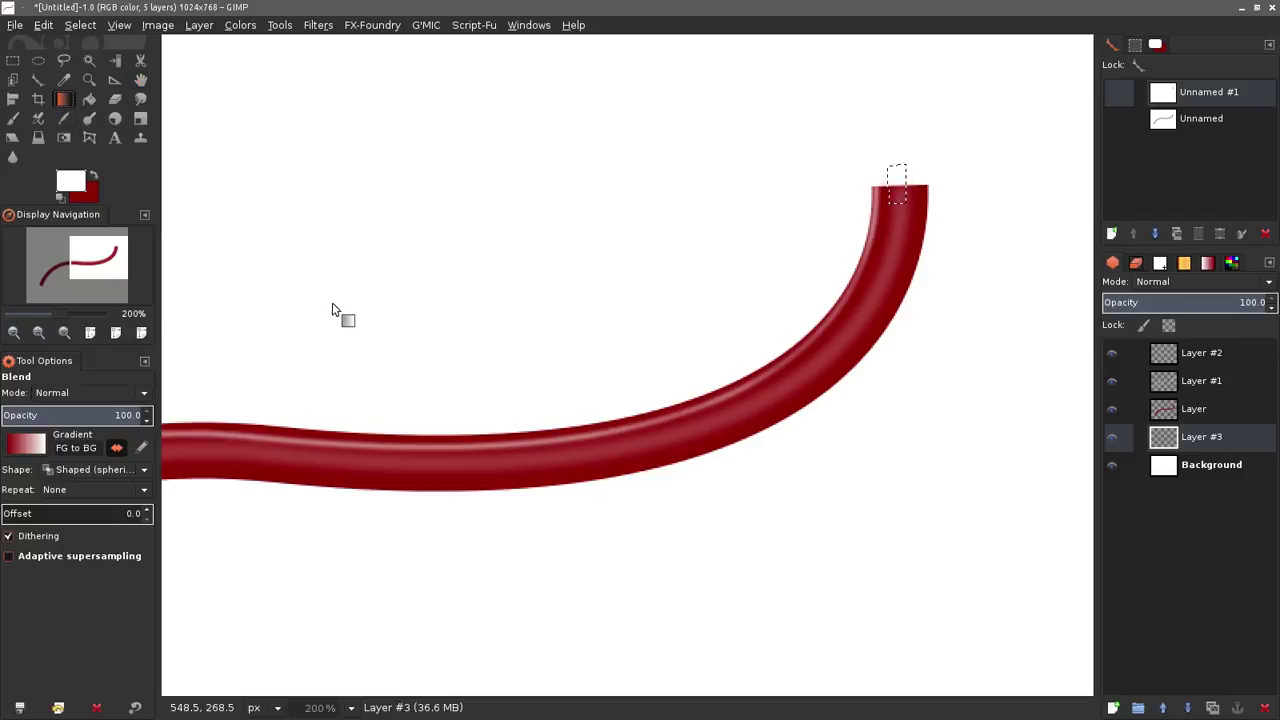
key("ctrl+shift+a")
left_click(1210, 264)
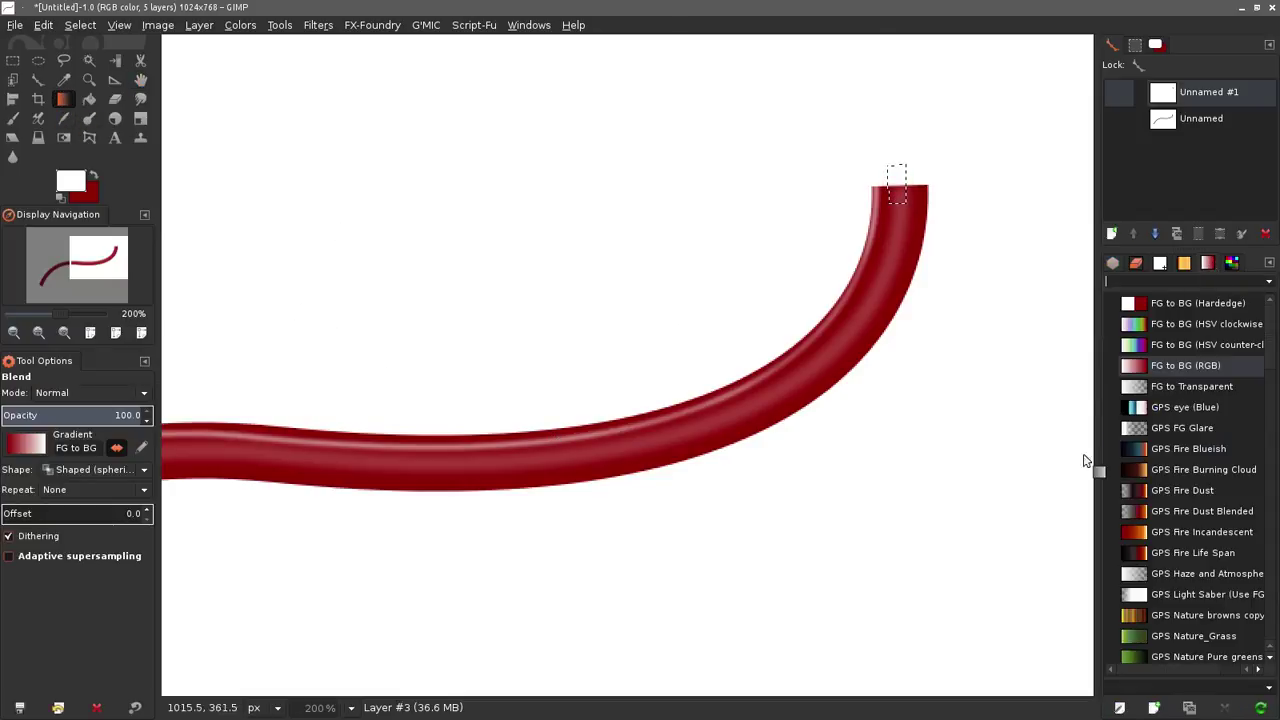
scroll(1171, 458, "down", 10)
scroll(1176, 468, "down", 8)
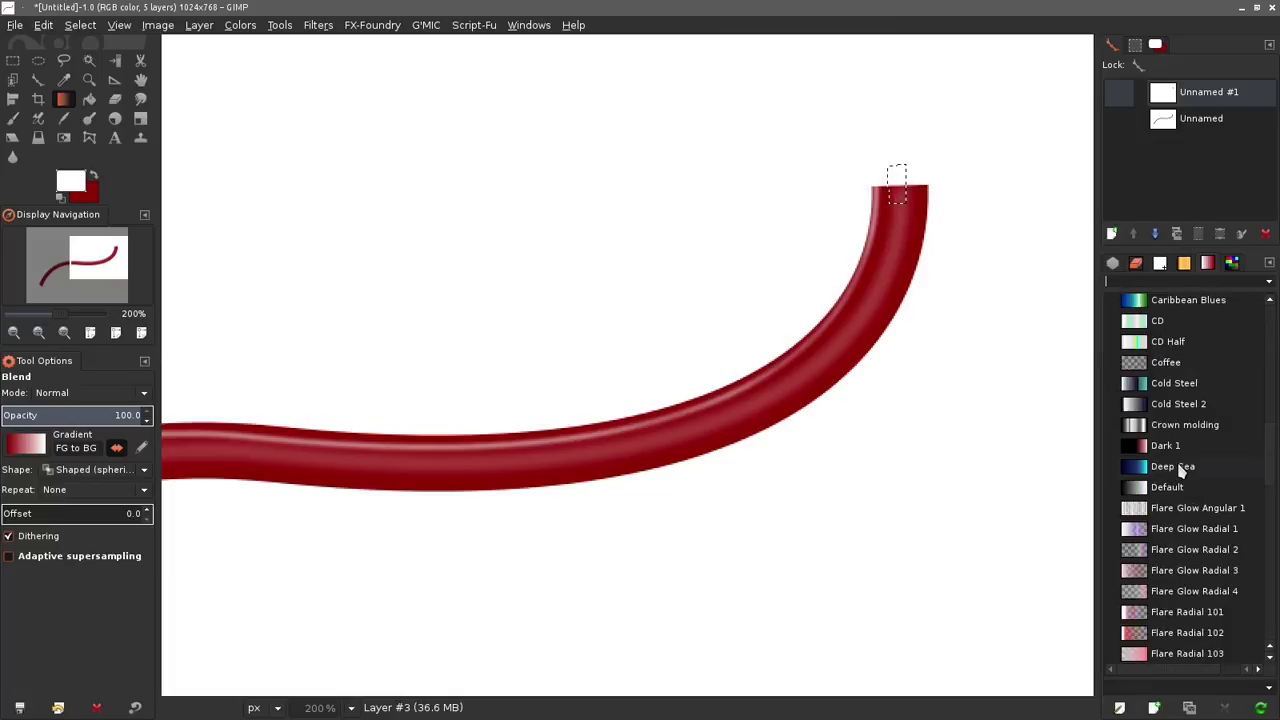
left_click(1172, 438)
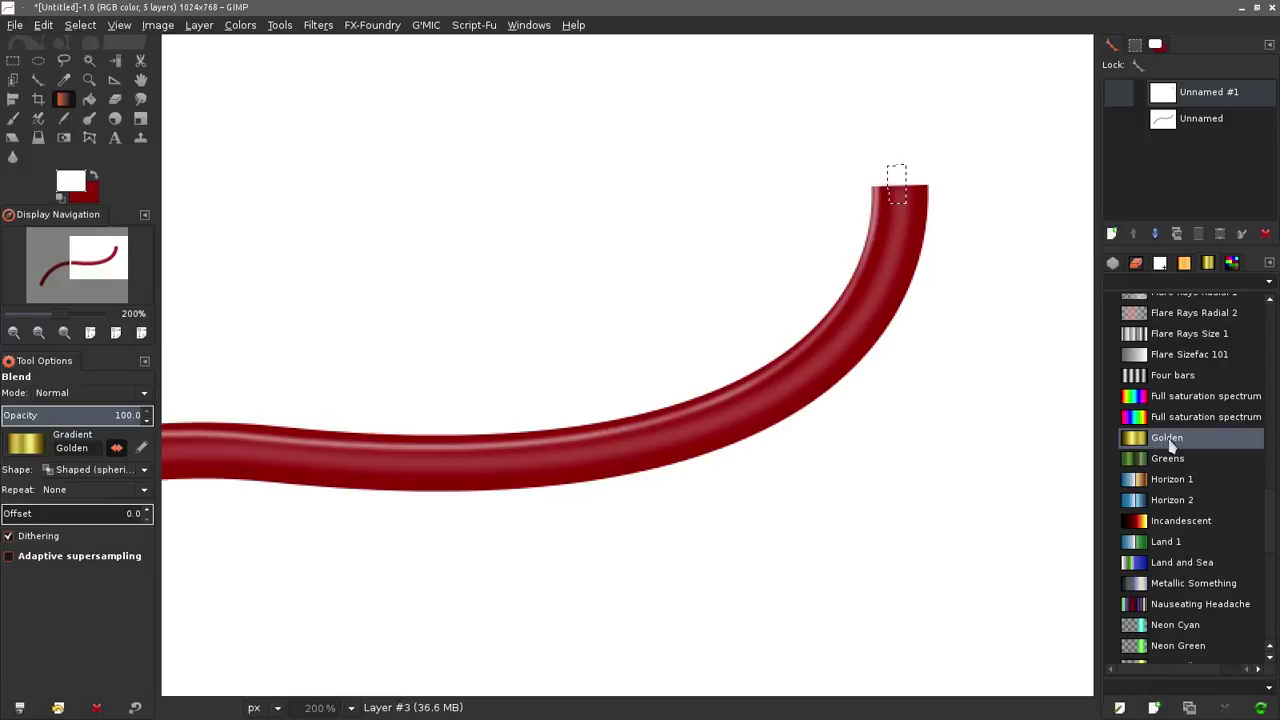
left_click_drag(886, 183, 898, 187)
key("ctrl+z")
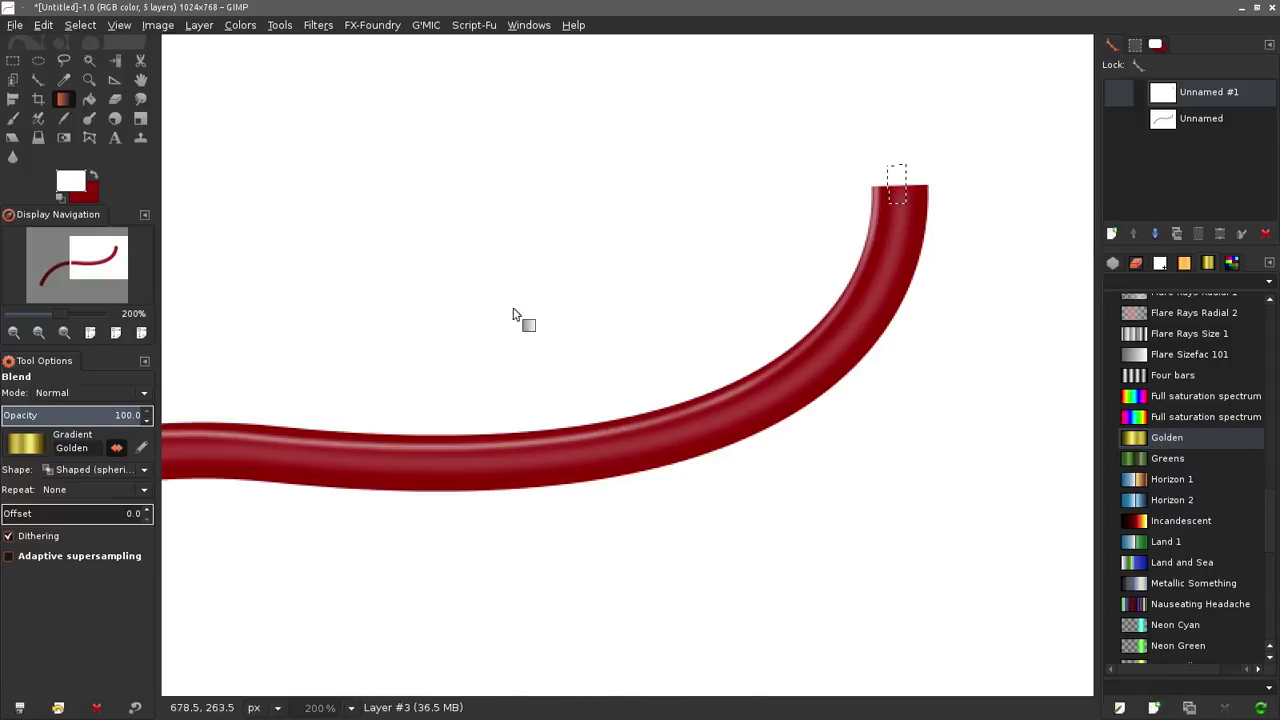
Retry the Golden fill with Linear shape, undo it again and clear the selection
left_click(142, 475)
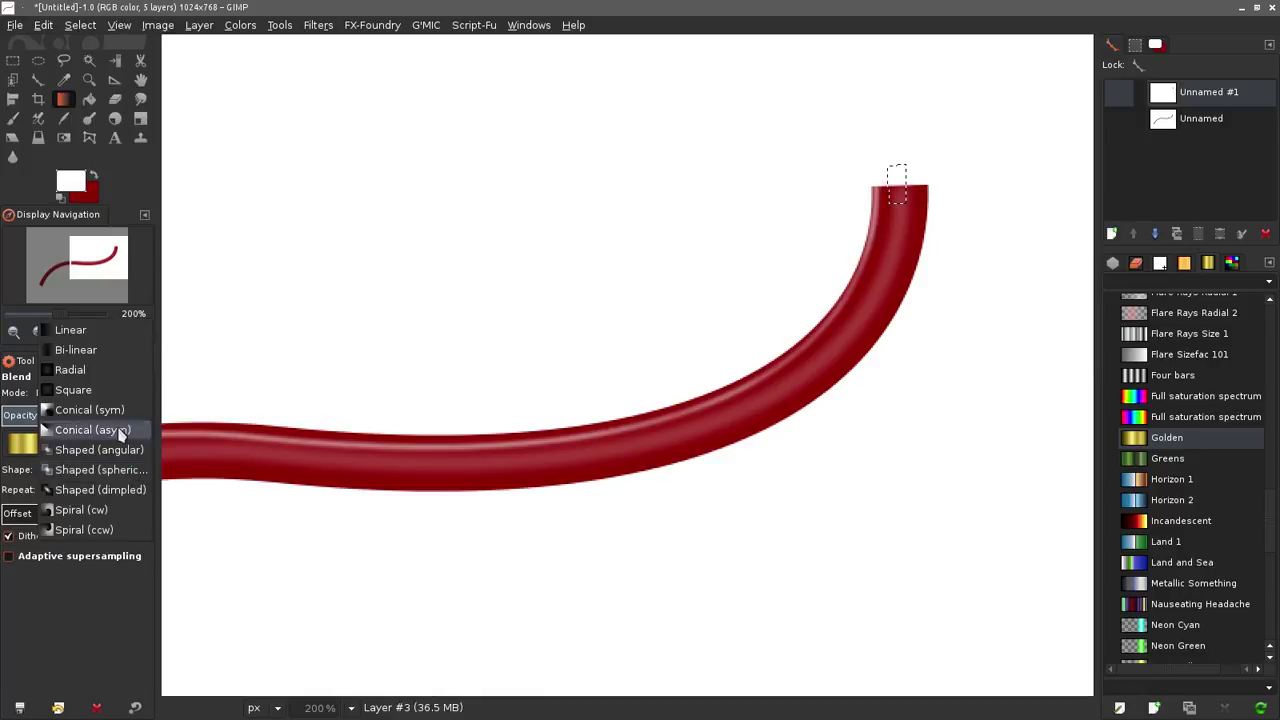
left_click(80, 326)
left_click_drag(877, 182, 911, 184)
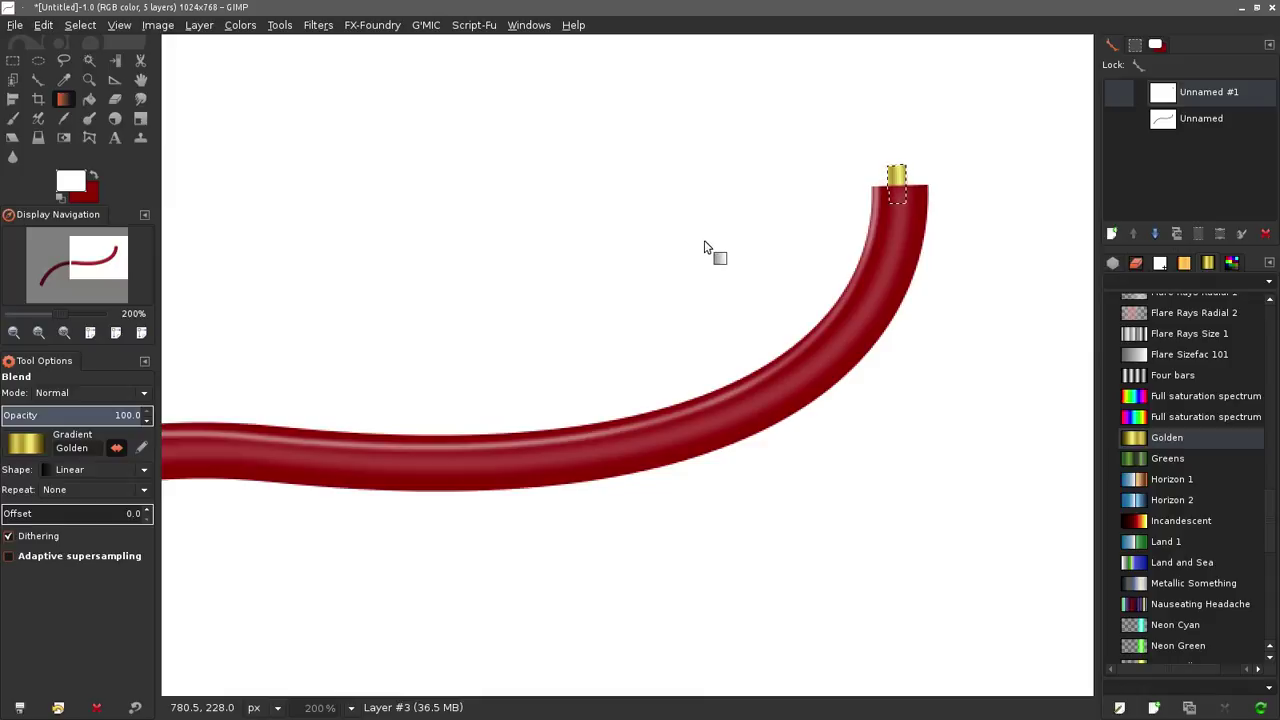
key("minus")
key("minus")
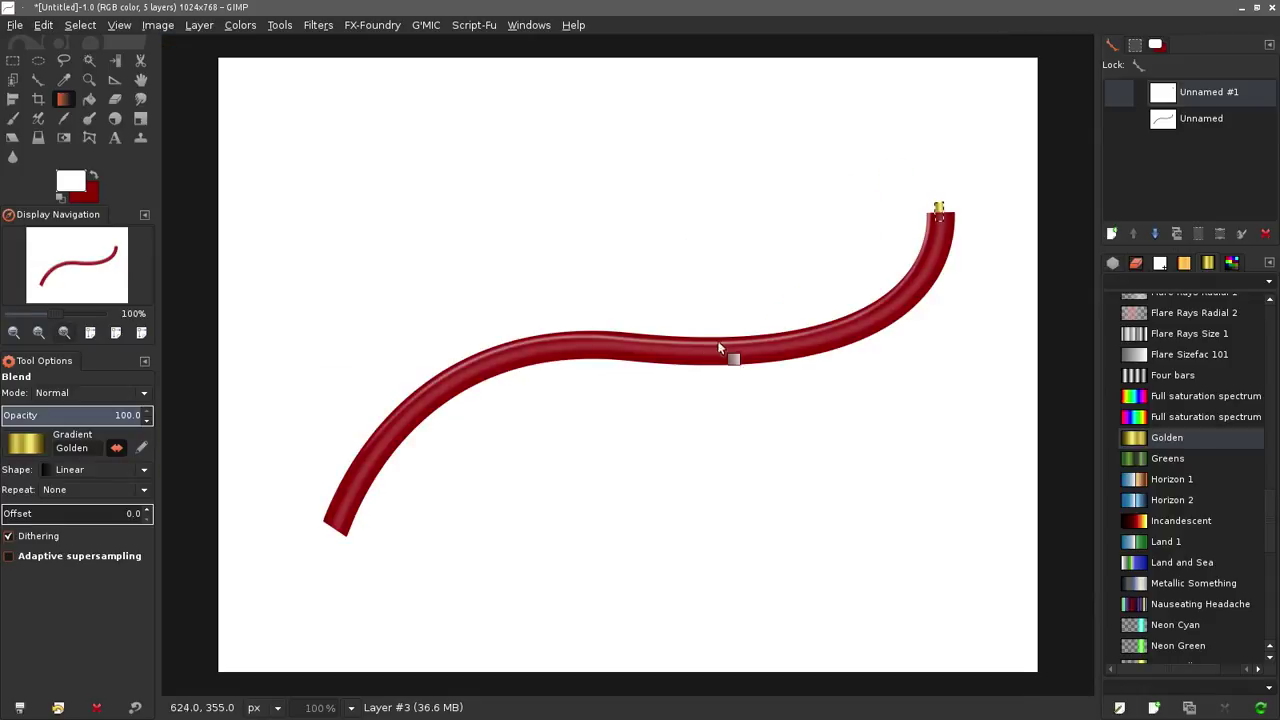
key("ctrl+z")
key("ctrl+shift+a")
Make path Unnamed #1 active for editing and bring the tube's top end into view
left_click(1122, 94)
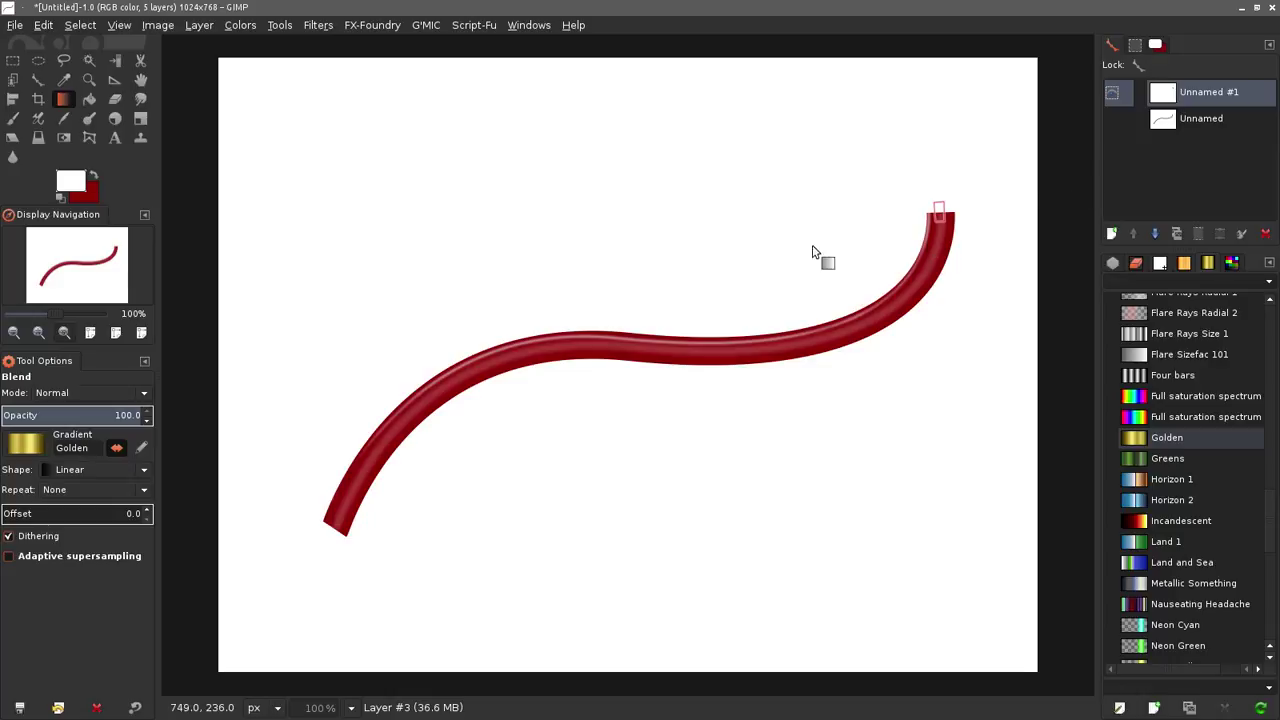
left_click(39, 81)
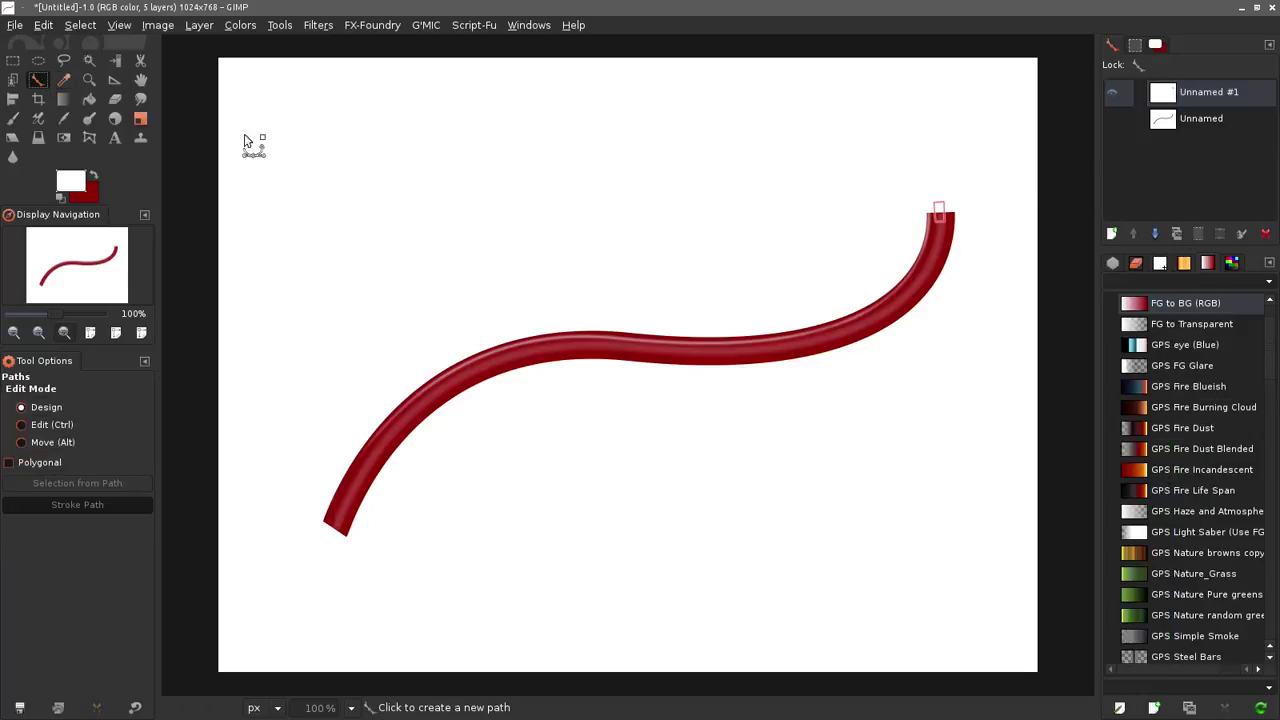
scroll(800, 180, "up", 2)
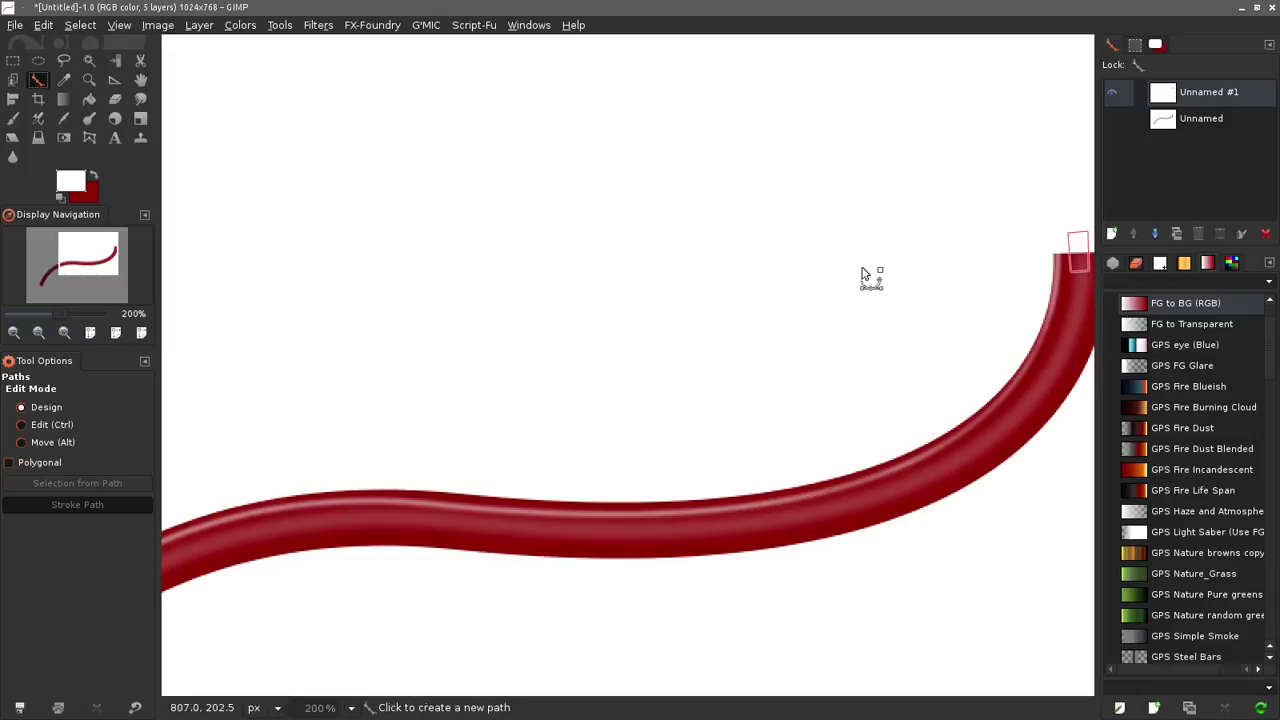
left_click_drag(115, 260, 122, 264)
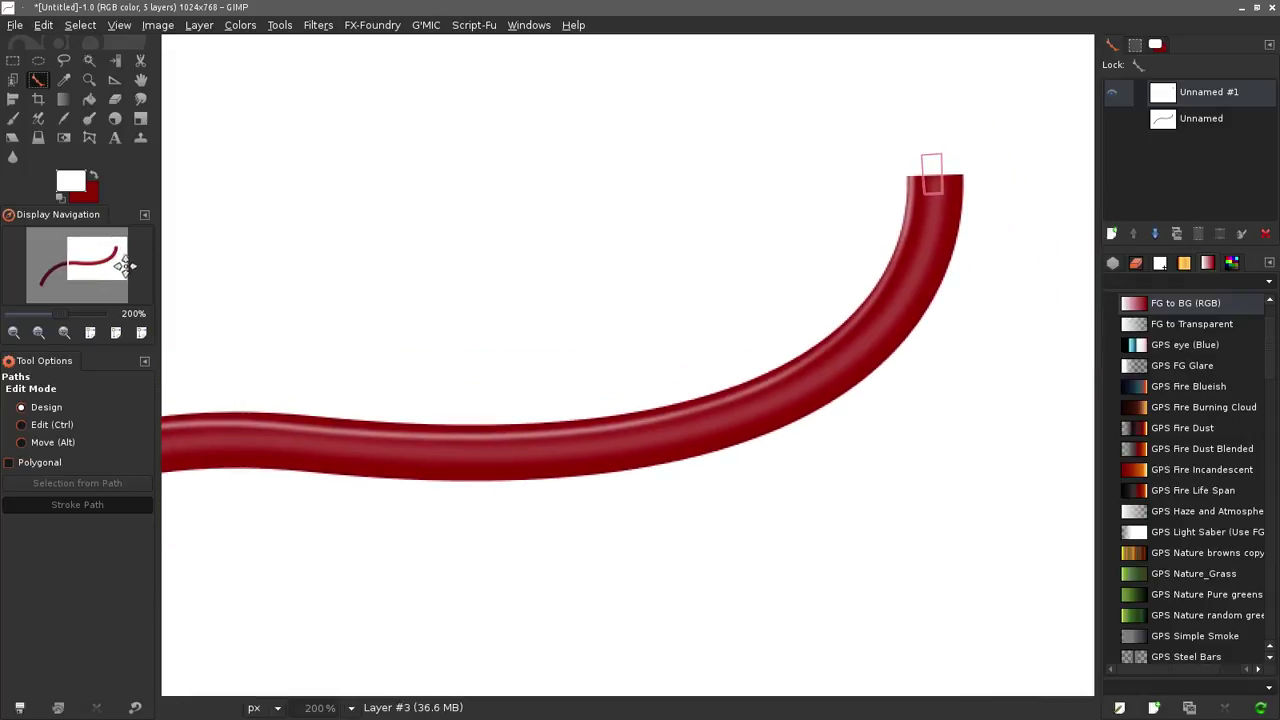
left_click(927, 176)
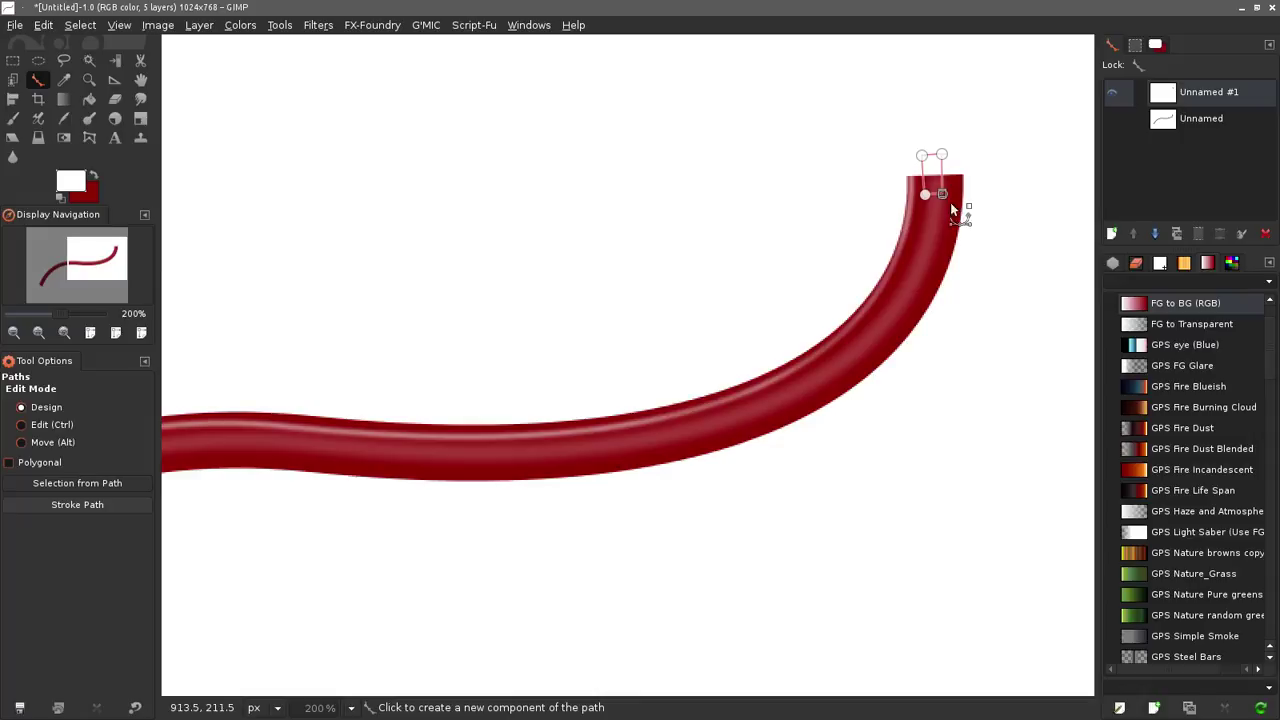
Reshape Unnamed #1 into a tall upright rectangle on the tube's top and convert it to a selection
left_click_drag(944, 201, 957, 200)
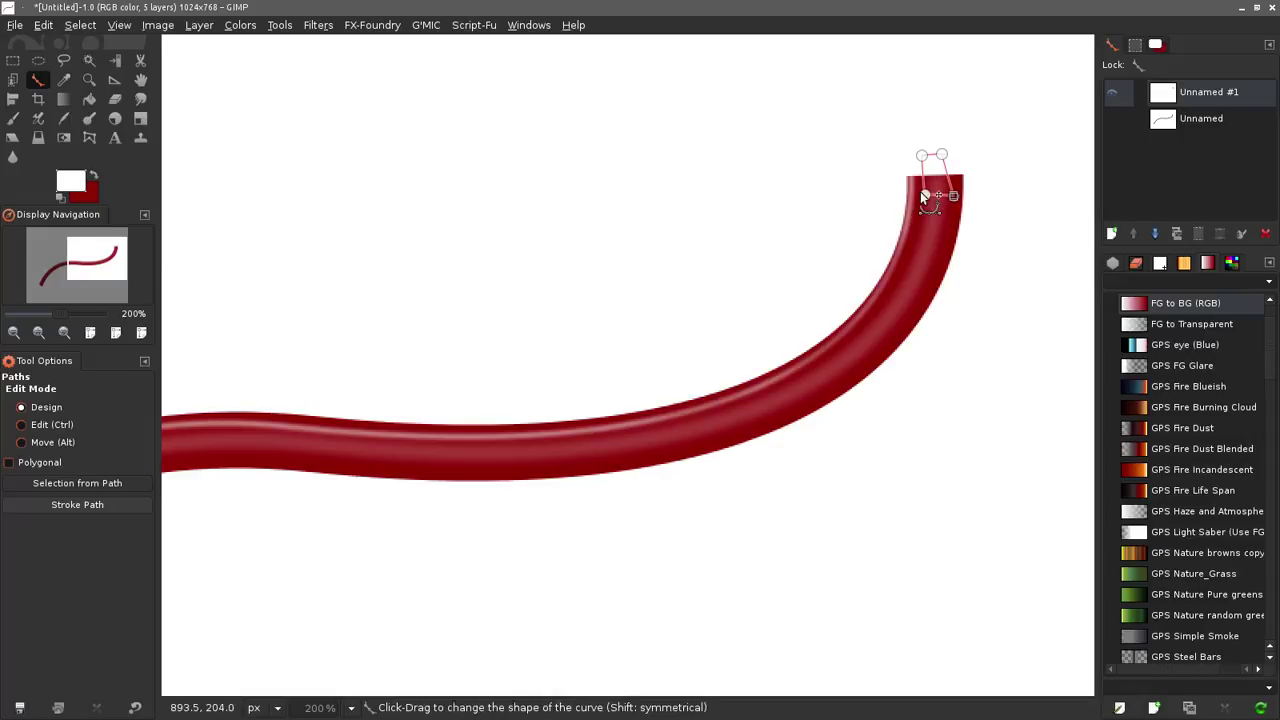
left_click_drag(921, 157, 939, 110)
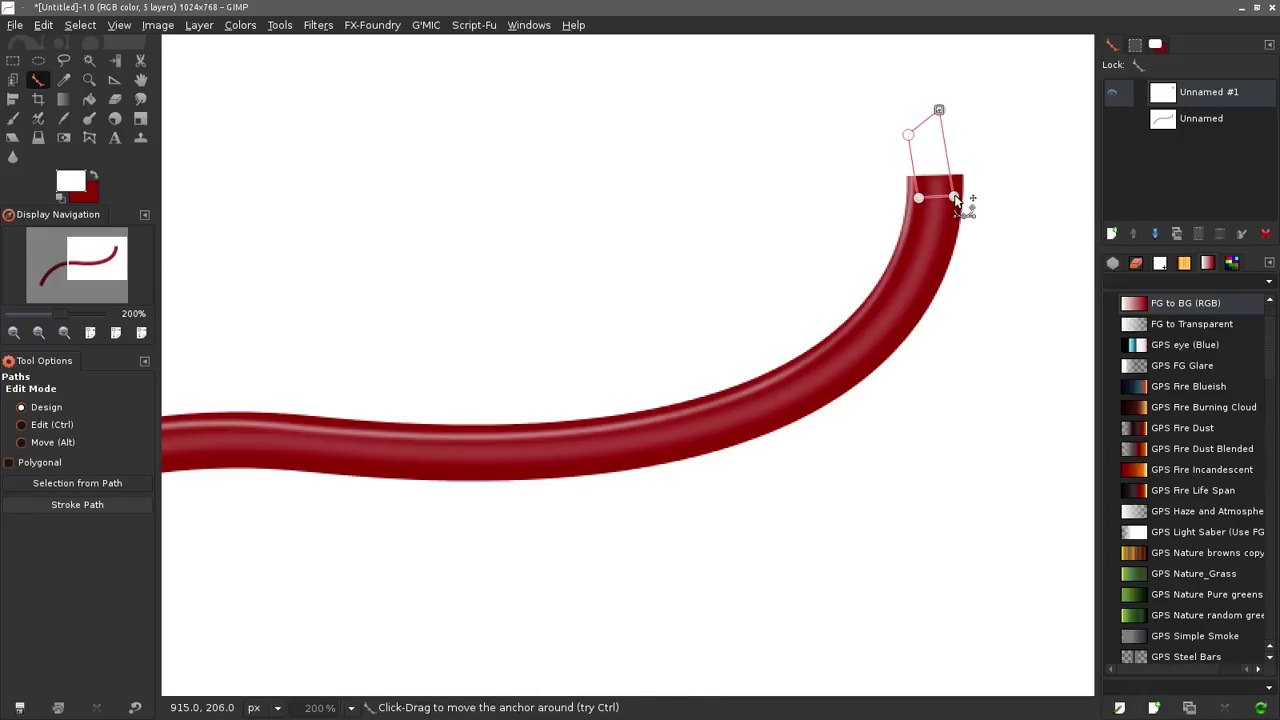
left_click_drag(962, 205, 951, 196)
left_click_drag(940, 111, 920, 132)
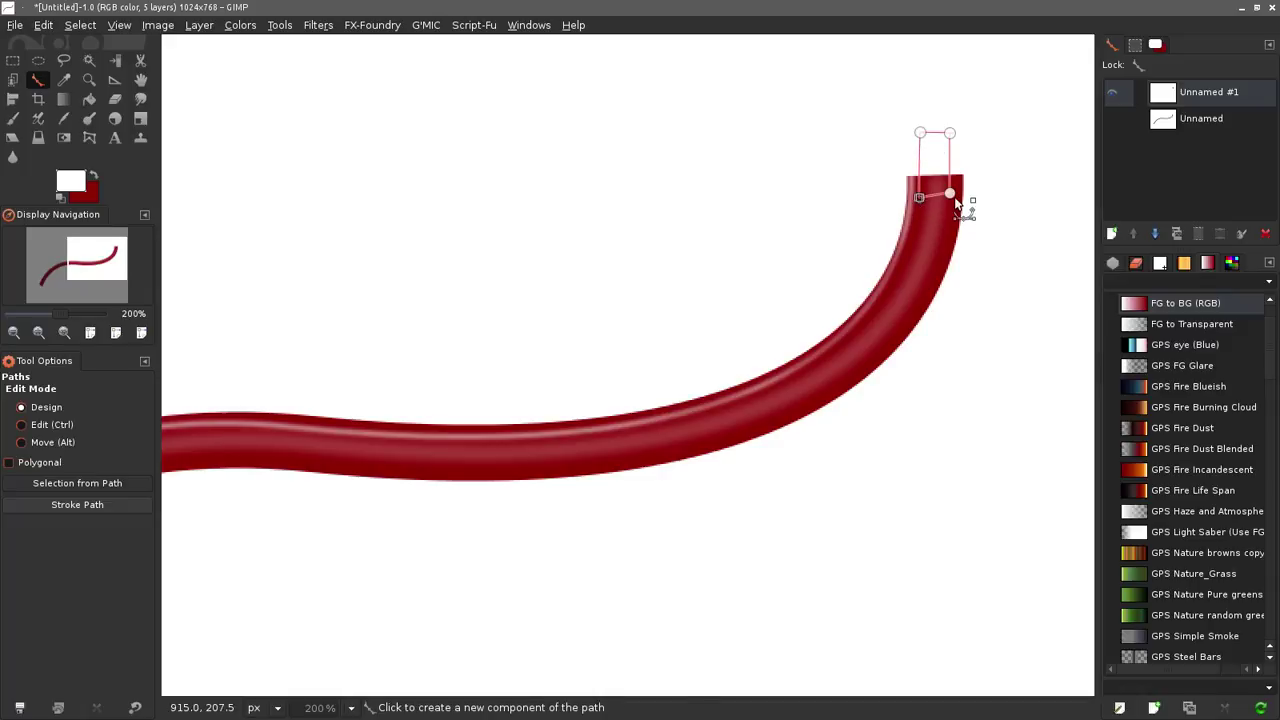
left_click_drag(950, 193, 954, 204)
key("shift+v")
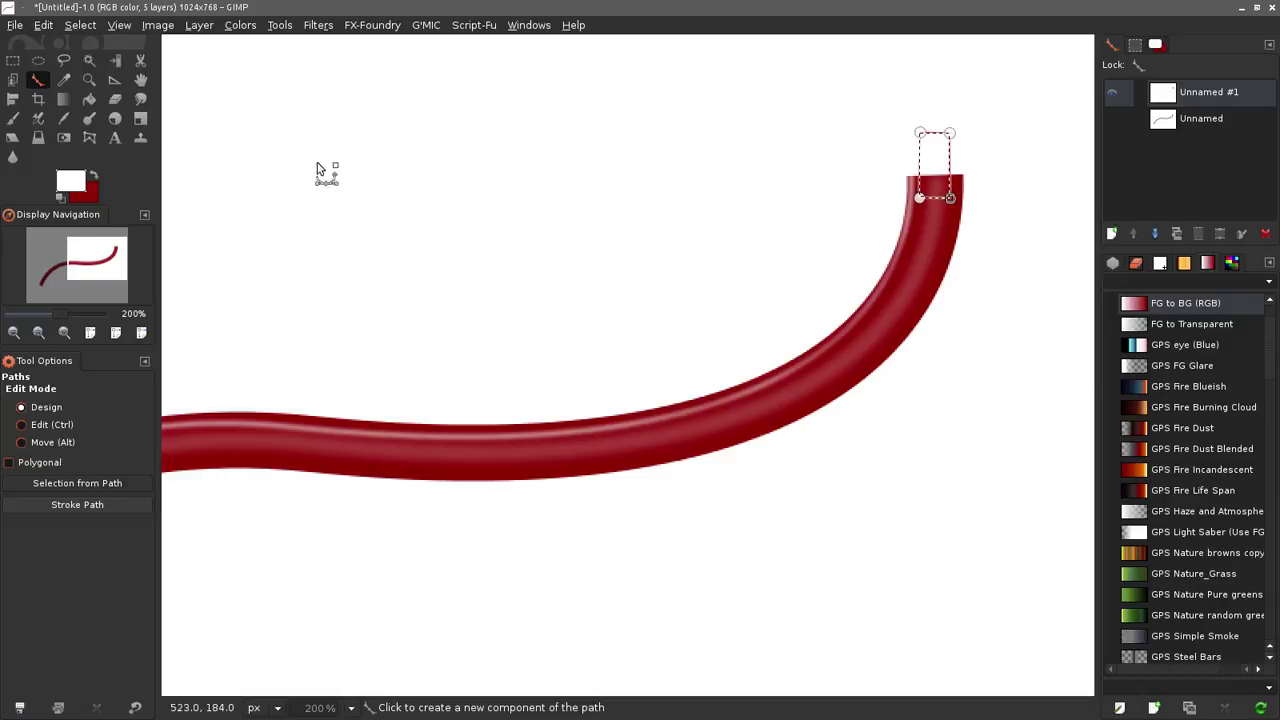
Hide the Unnamed #1 path, fill the cap with the Golden gradient, deselect and zoom to 100%
left_click(140, 79)
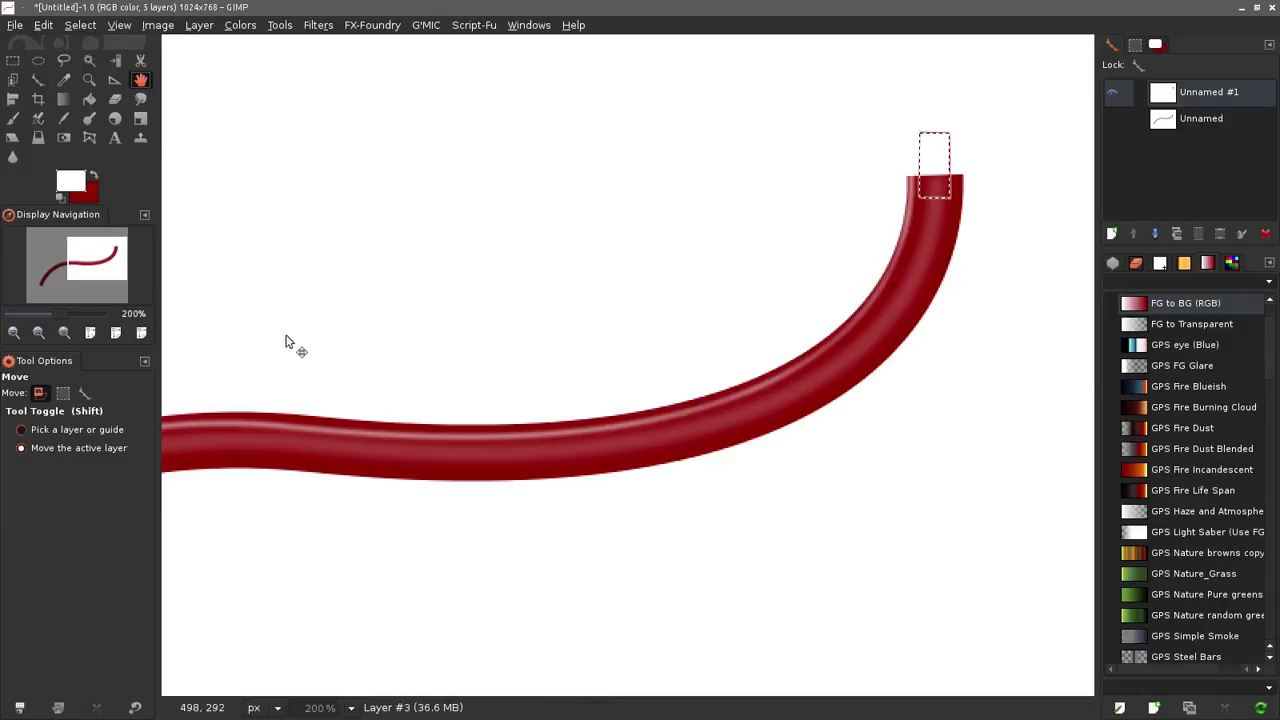
left_click(1112, 92)
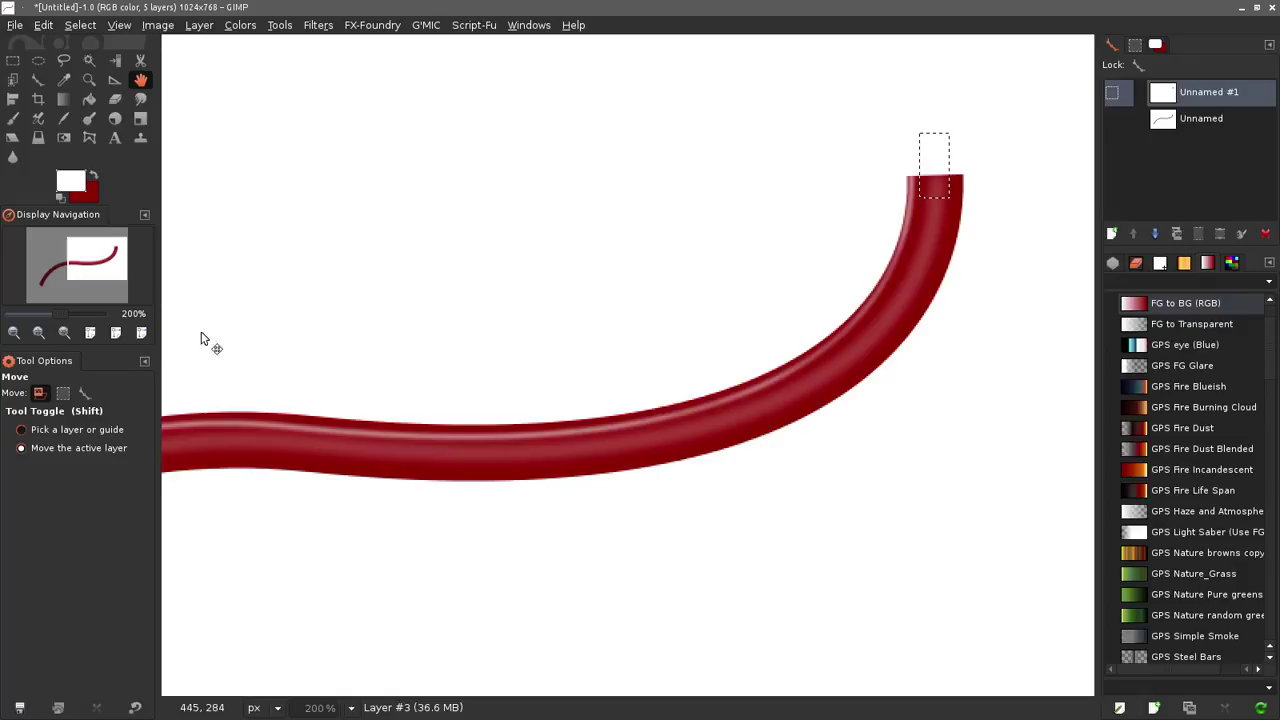
left_click(63, 99)
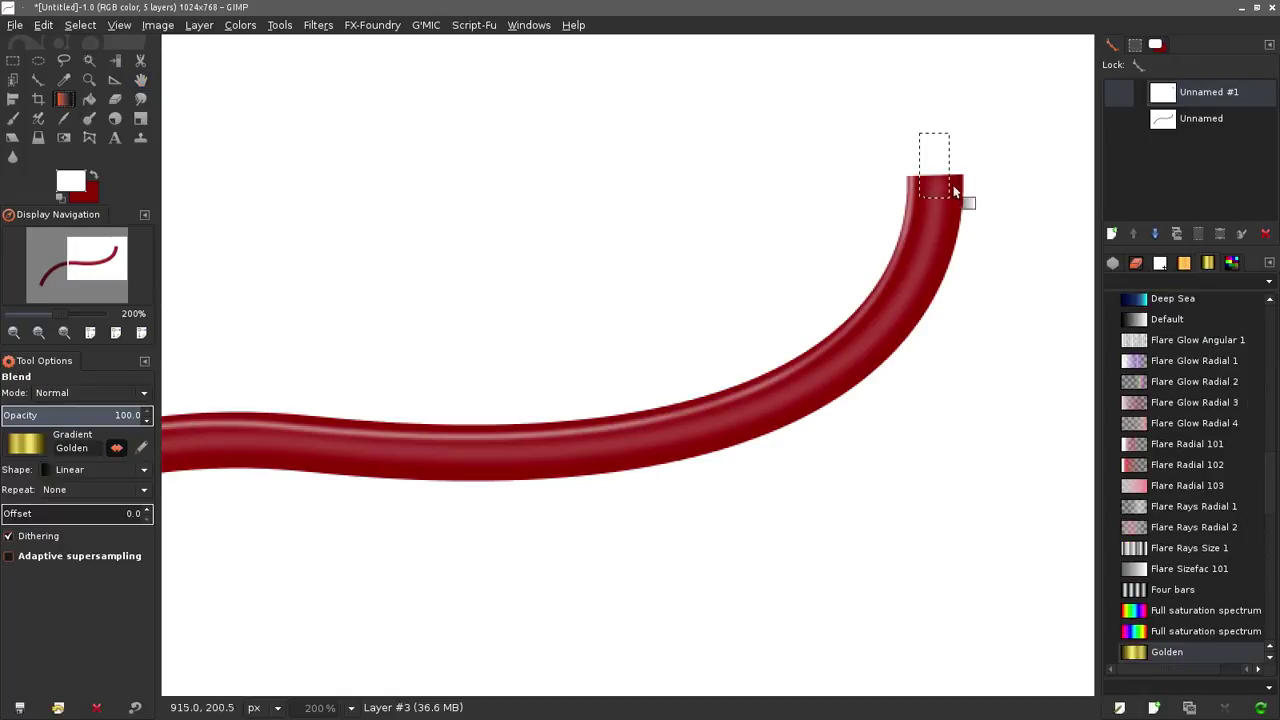
left_click_drag(912, 172, 968, 186)
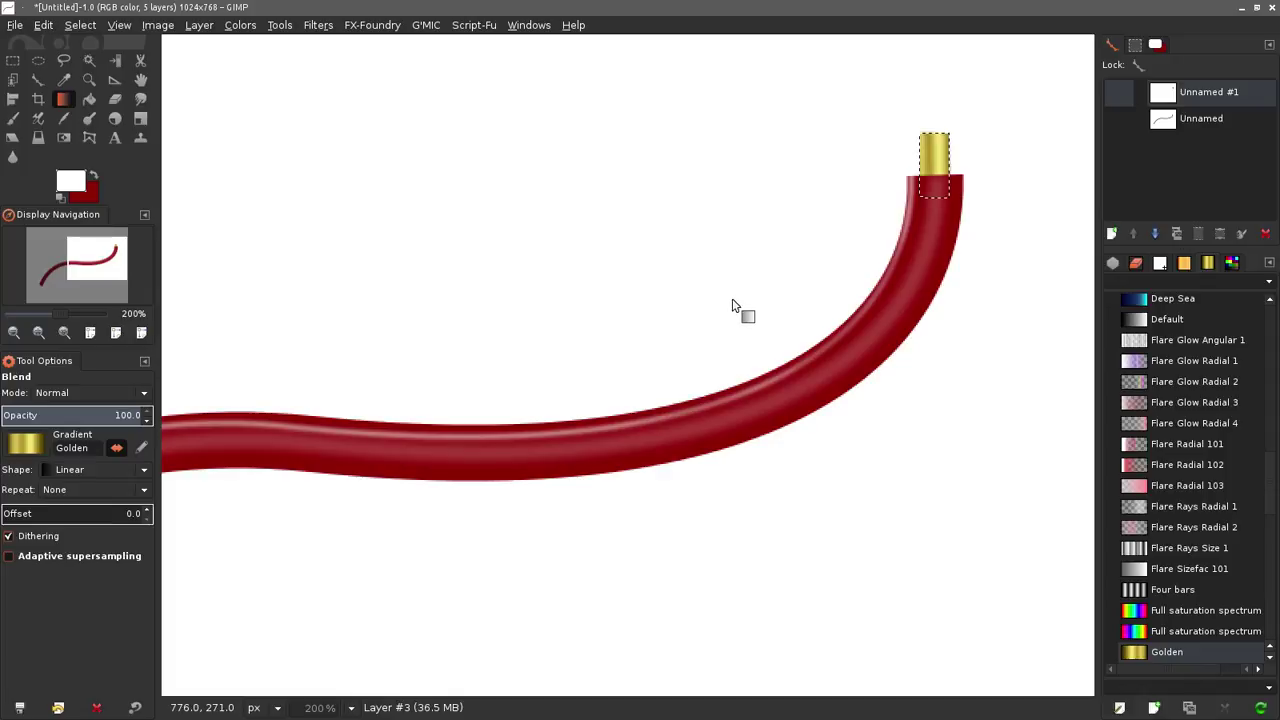
key("shift+ctrl+a")
key("1")
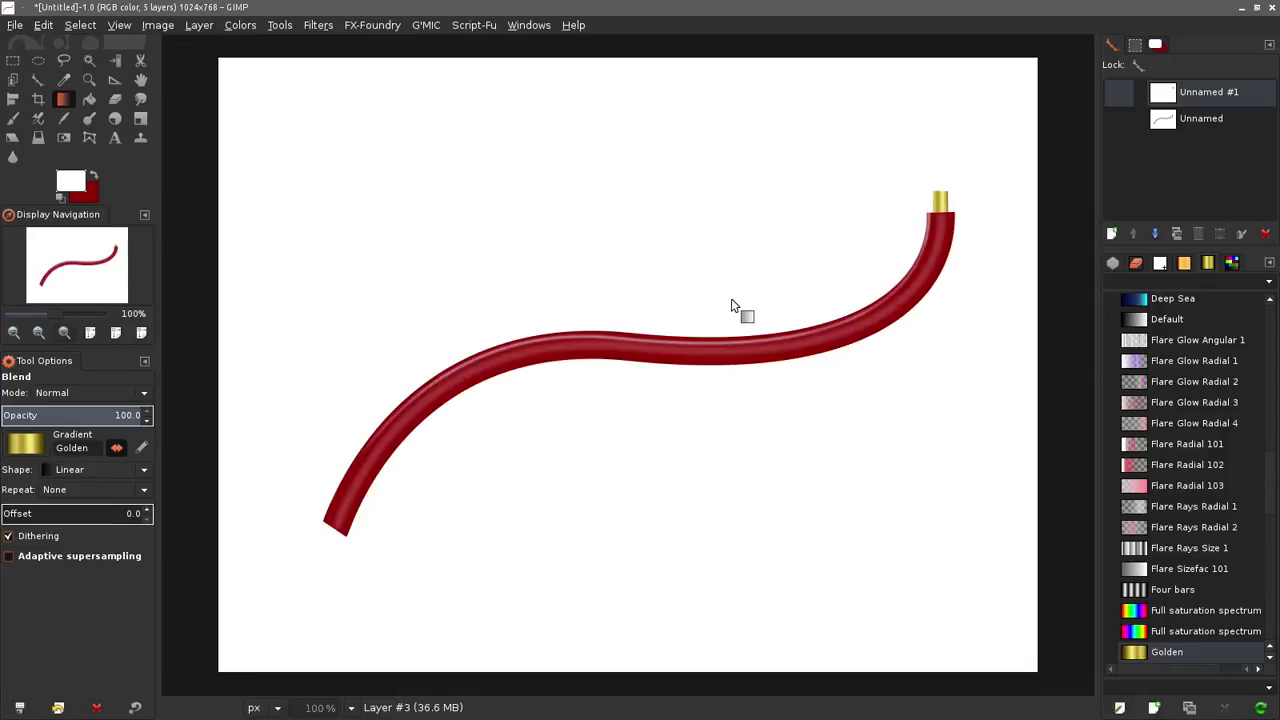
left_click(1113, 263)
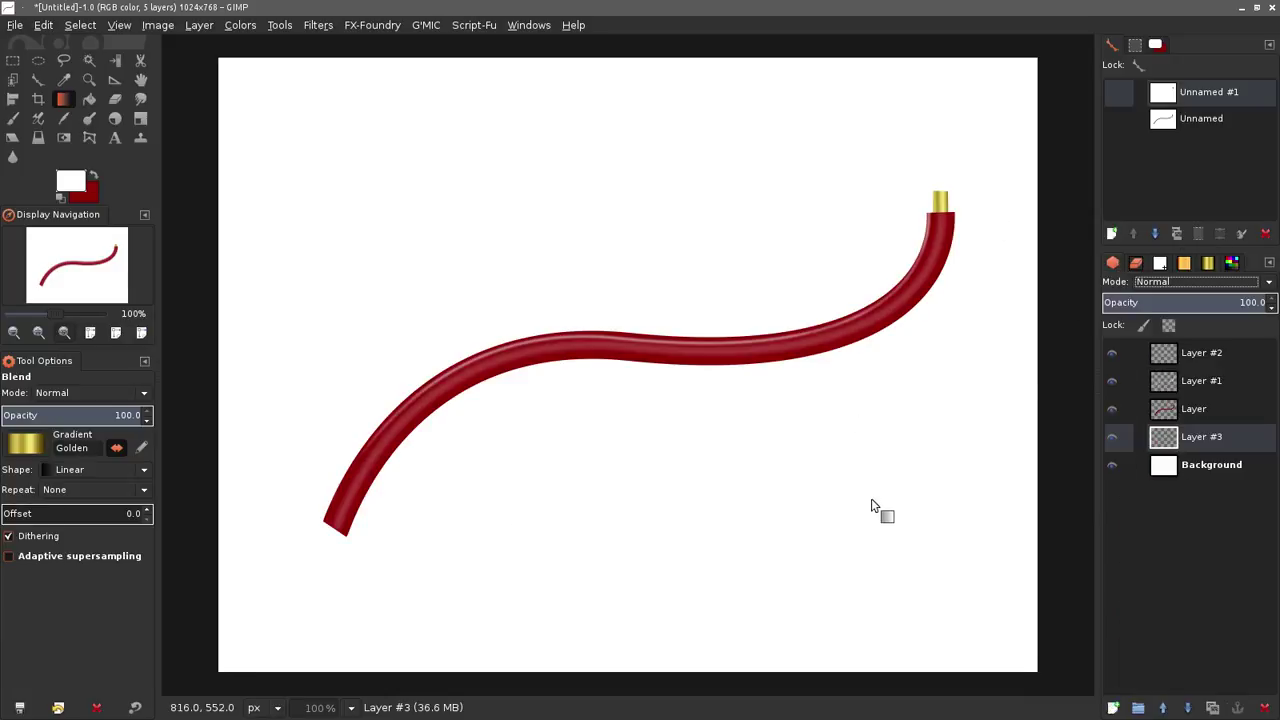
Colorize the tube layer with hue 113, saturation 70, lightness 5 to turn it green
left_click(1205, 409)
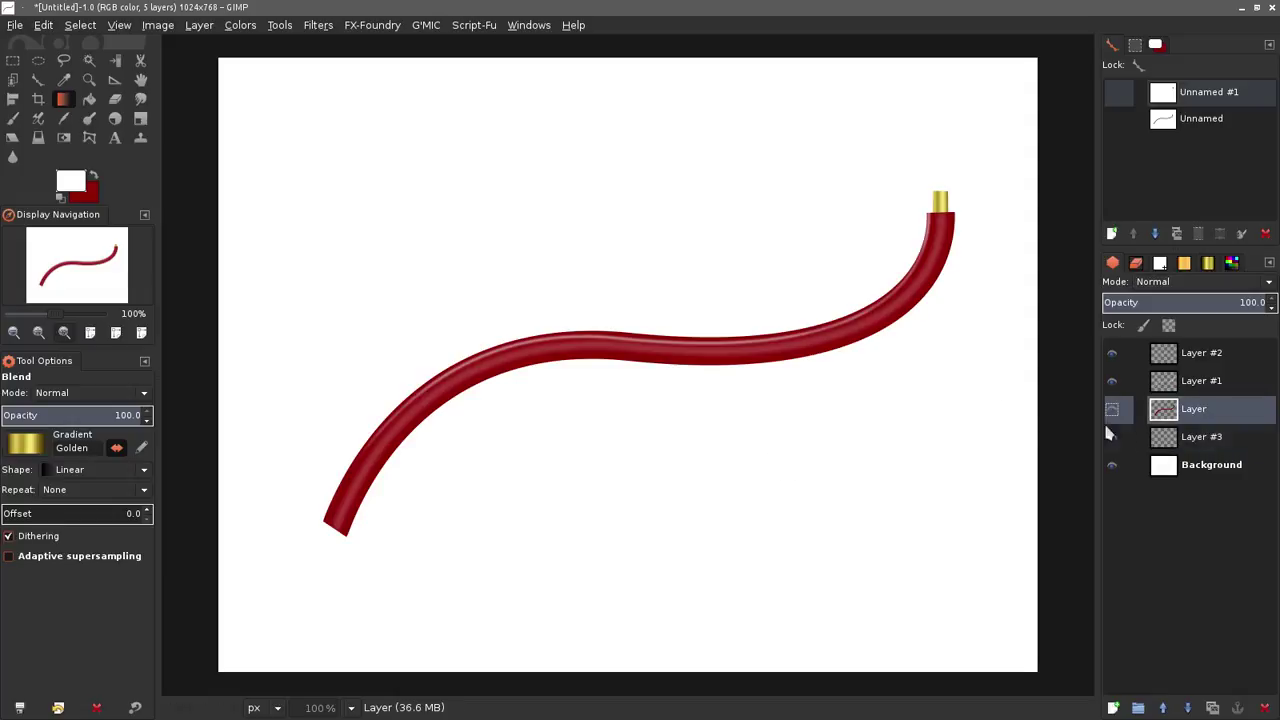
left_click(1112, 409)
left_click(1112, 409)
left_click(240, 25)
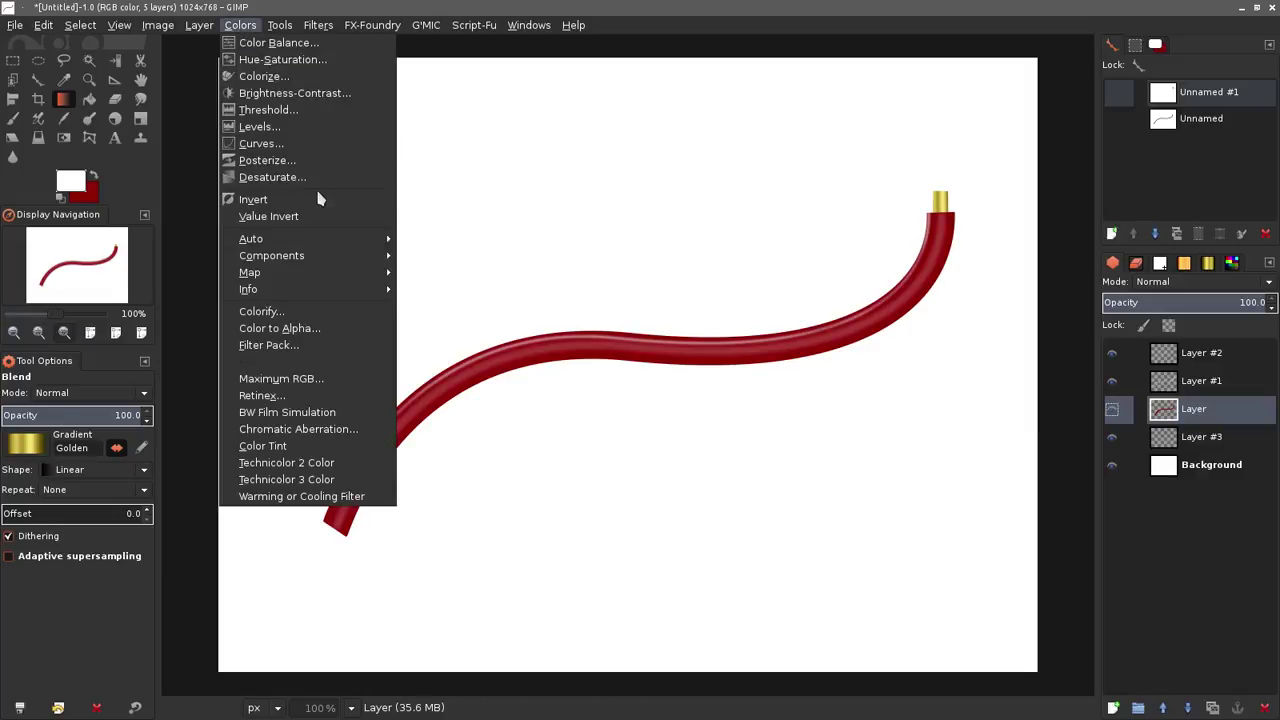
left_click(316, 77)
left_click_drag(958, 268, 991, 289)
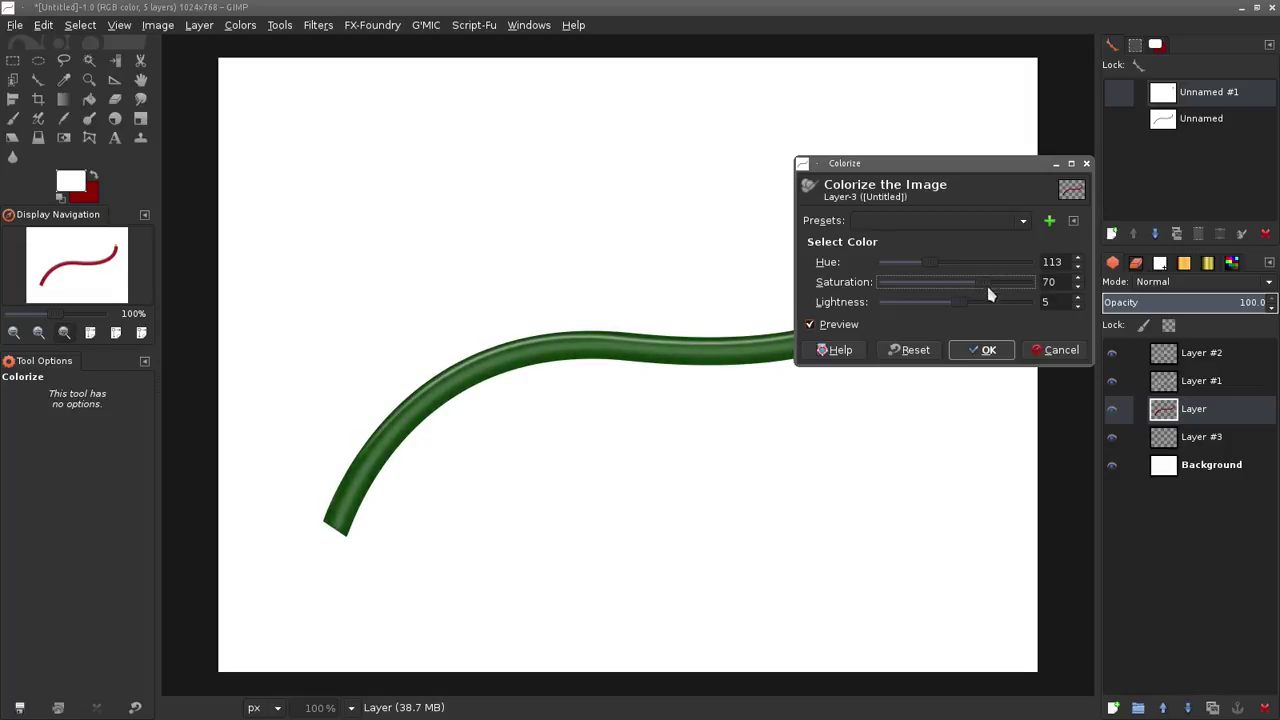
left_click(988, 351)
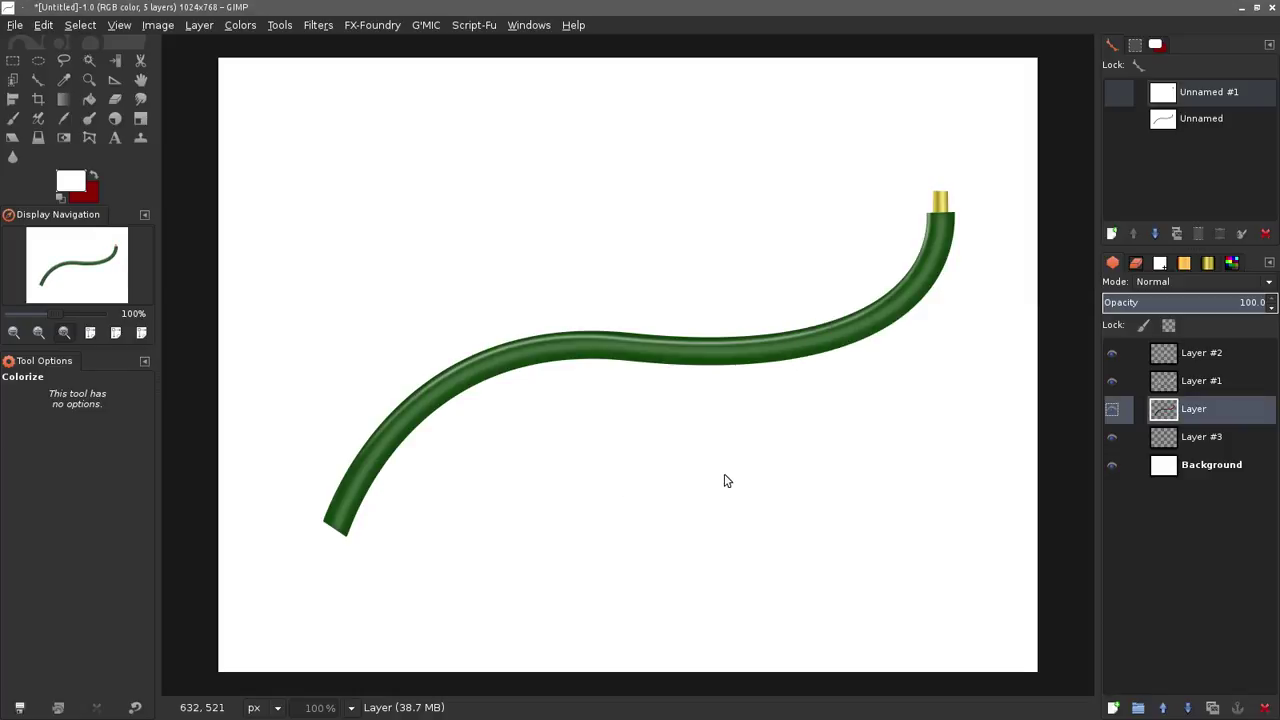